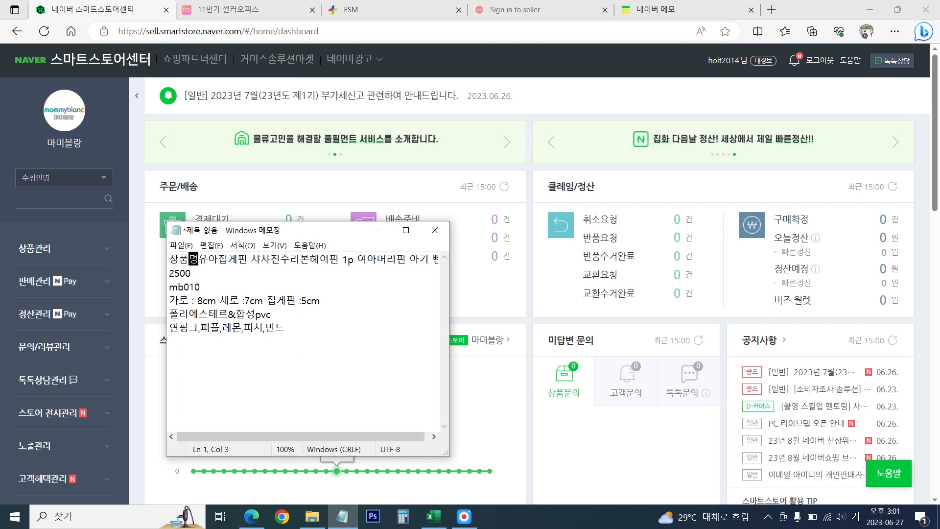
Put the labels 상품명, 가격 and 모델명 on their own lines above the product name, price and model number in the notes.
key("Return")
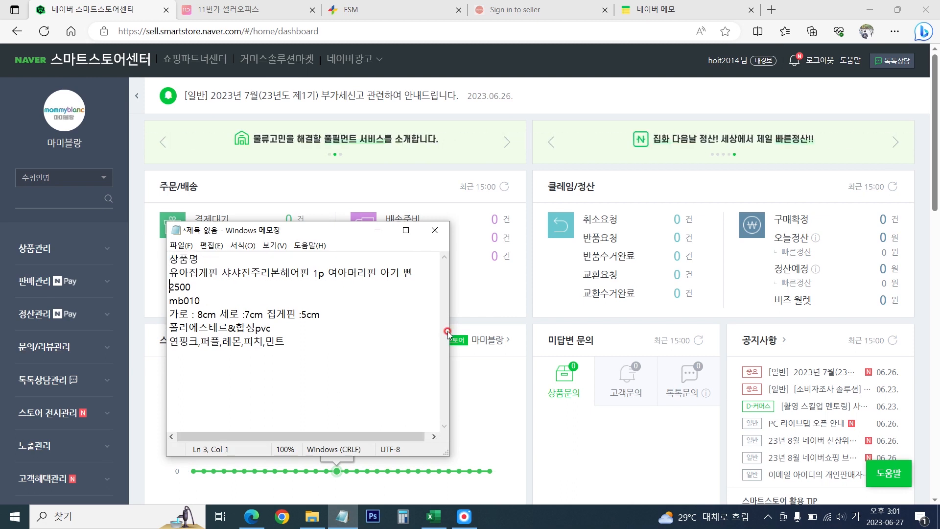
type("가격")
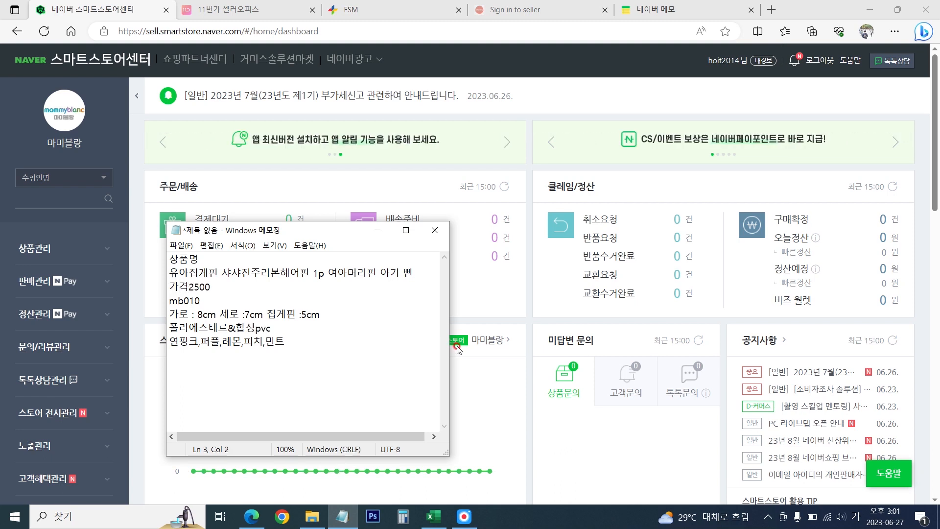
key("Return")
type("모델명")
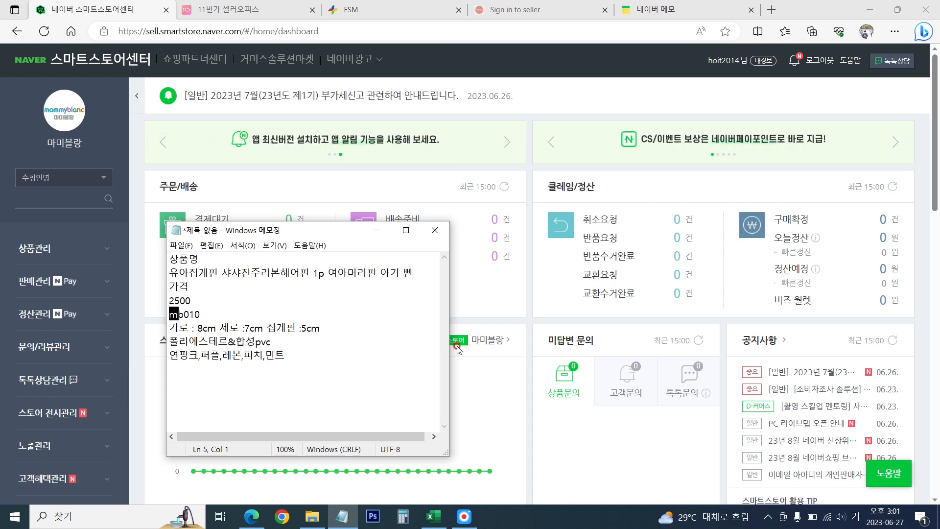
key("Return")
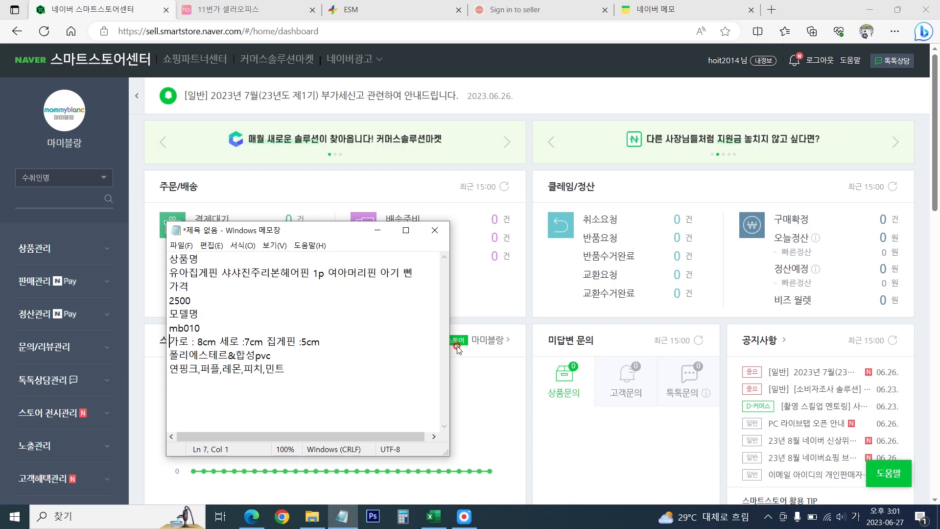
Add the labels 사이즈, 재질 and 색상 on separate lines above the dimensions, material and colour list in the notes.
type("ㅅㅏ이즈")
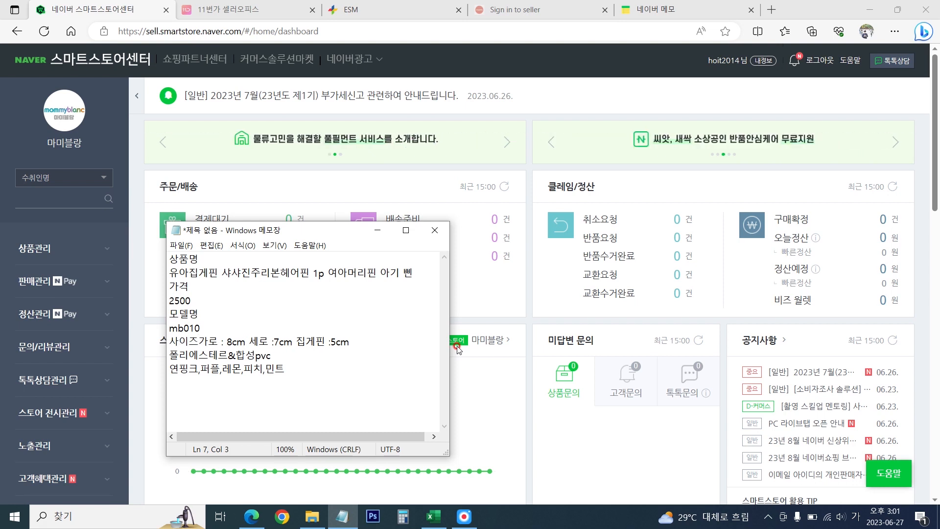
key("Return")
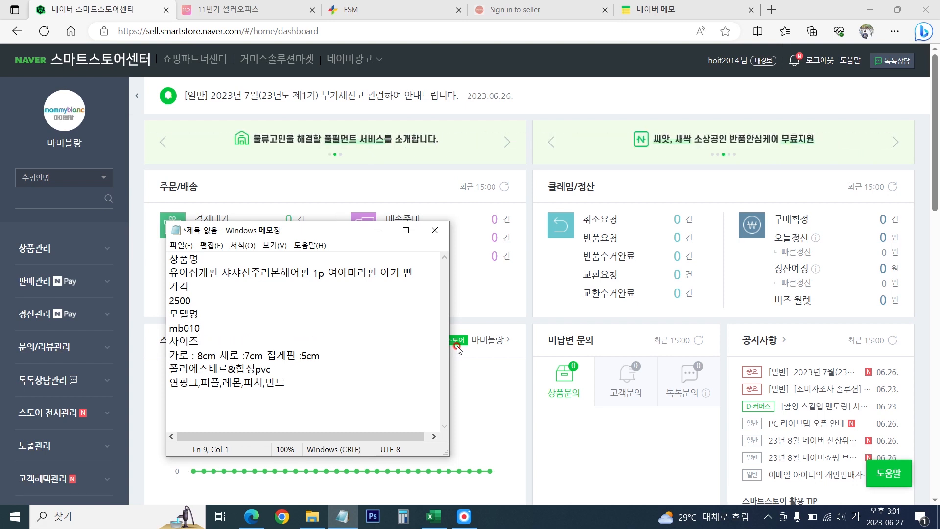
type("재질")
key("Return")
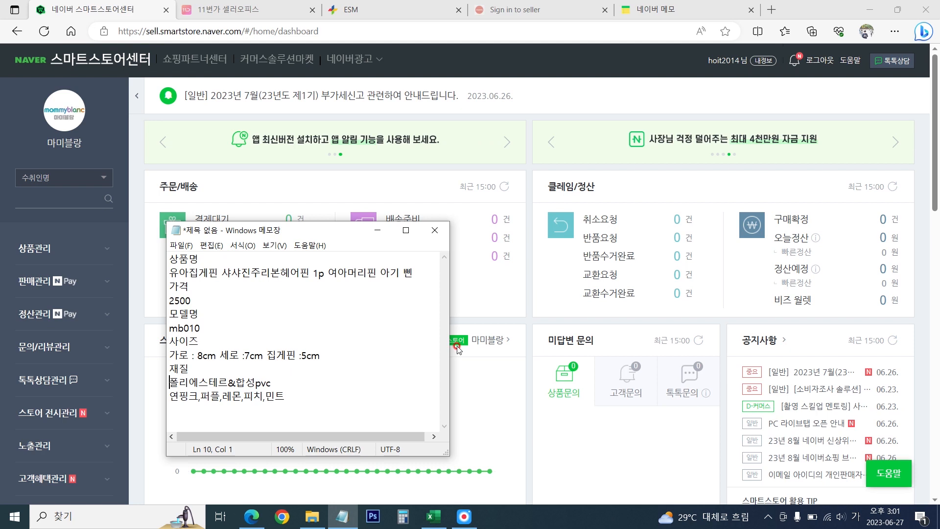
type("색상")
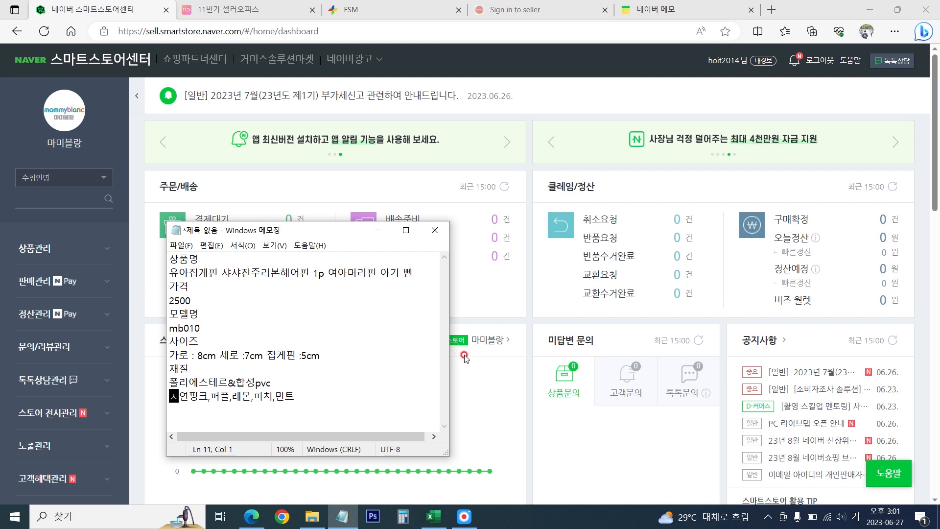
key("Return")
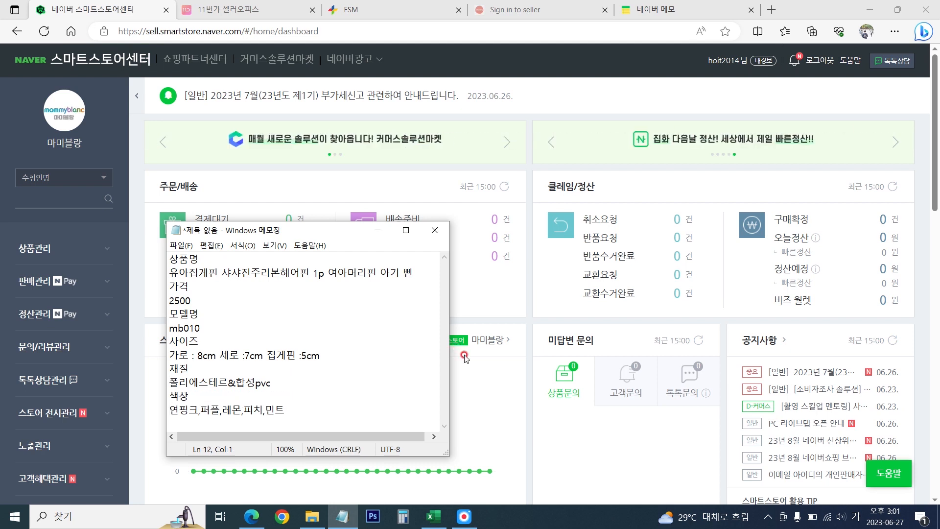
Examine the wording of the product name in the notes by highlighting it word by word.
key("Up")
key("Up")
key("Up")
key("Up")
key("Up")
key("Up")
key("Up")
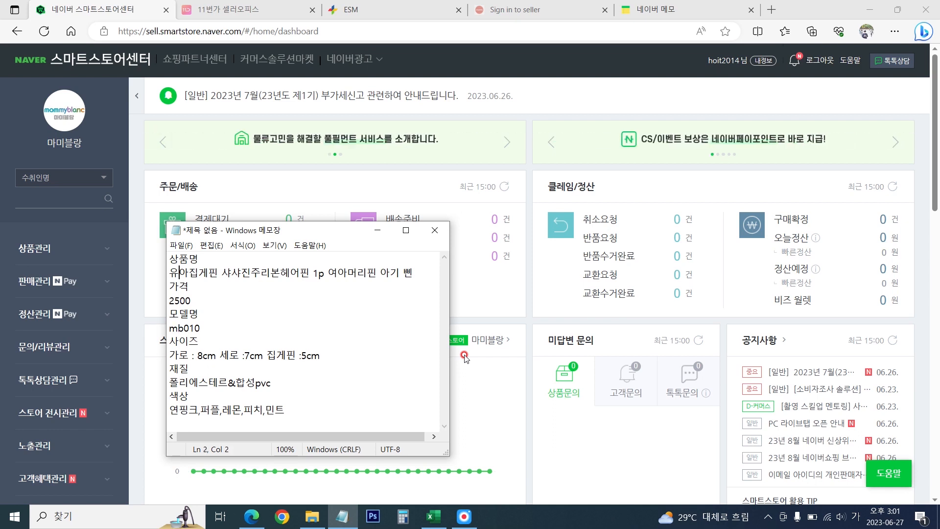
key("shift+Right")
key("shift+Right")
key("shift+Right")
key("shift+Right")
key("shift+Right")
key("shift+Right")
key("shift+Right")
key("shift+Right")
key("shift+Right")
key("shift+Right")
key("shift+Right")
key("shift+Right")
key("shift+Right")
key("shift+Right")
key("shift+Right")
key("shift+Right")
key("shift+Right")
key("shift+Right")
key("shift+Right")
key("shift+Right")
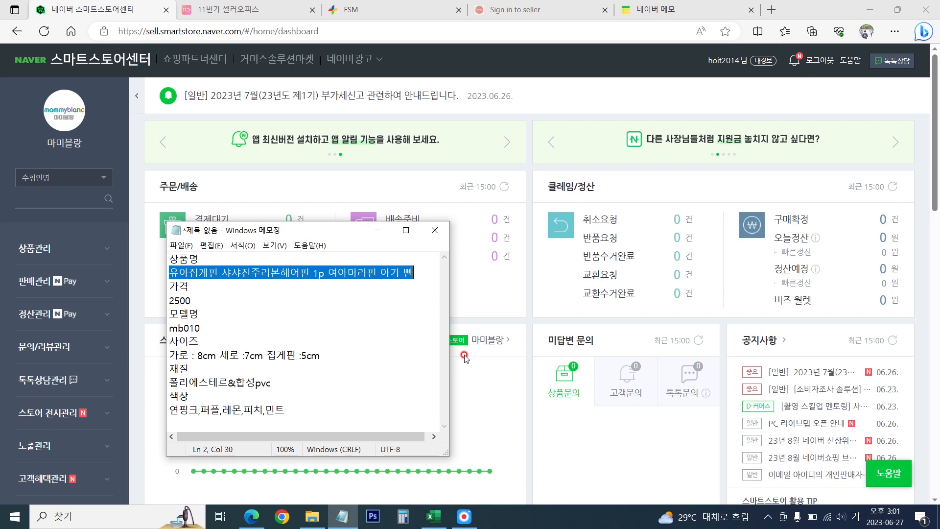
key("Up")
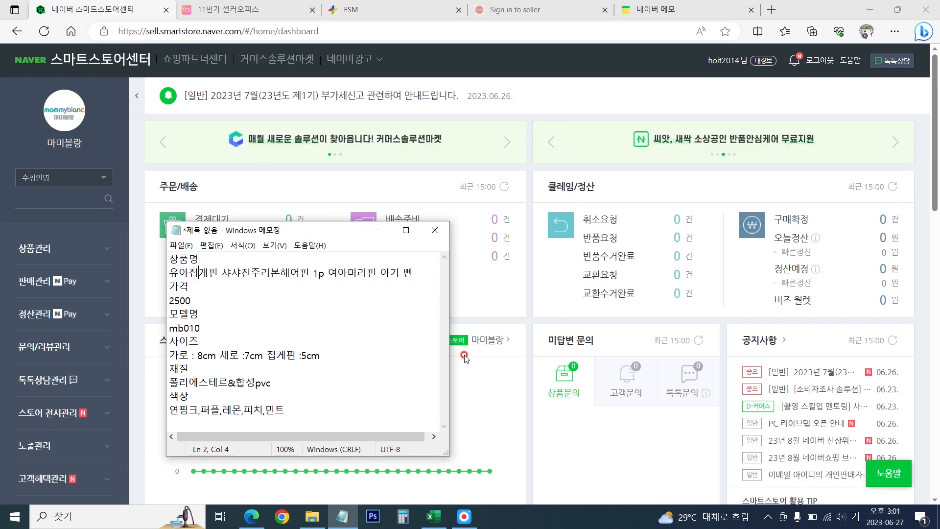
key("shift+Right")
key("shift+Right")
key("shift+Right")
key("shift+Right")
key("shift+Right")
key("shift+Right")
key("shift+Right")
key("shift+Right")
key("shift+Right")
key("shift+Right")
key("shift+Right")
key("shift+Right")
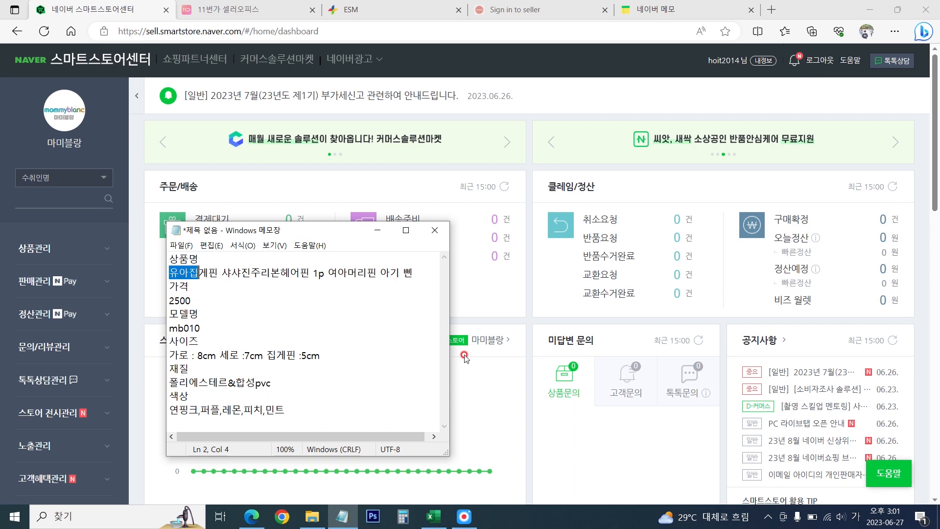
key("shift+Right")
key("shift+Right")
key("shift+Right")
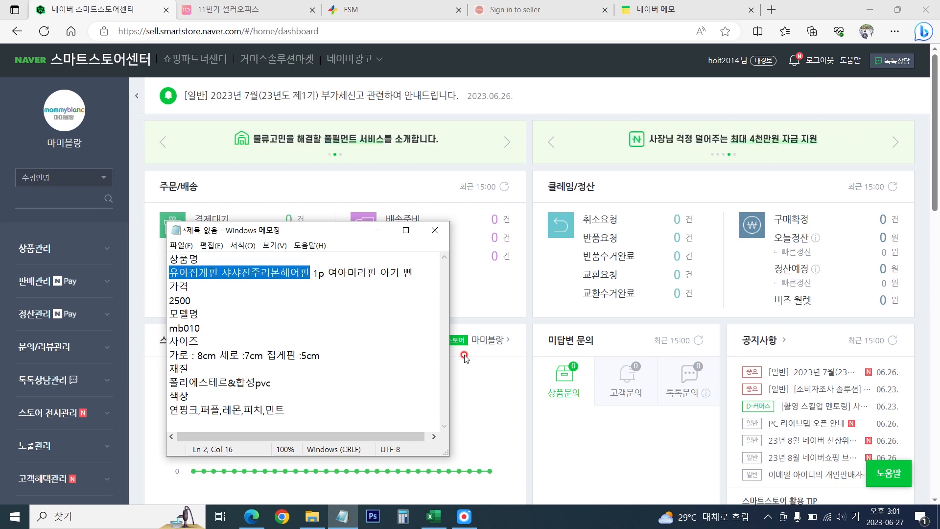
key("shift+Right")
key("shift+Right")
key("shift+Right")
key("shift+Right")
key("shift+Right")
key("shift+Right")
key("shift+Right")
key("shift+Right")
key("shift+Right")
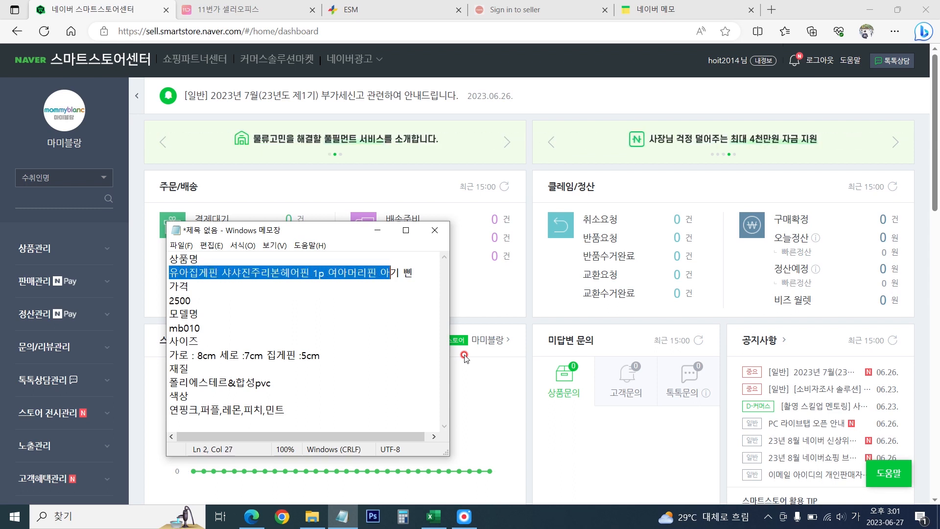
key("Up")
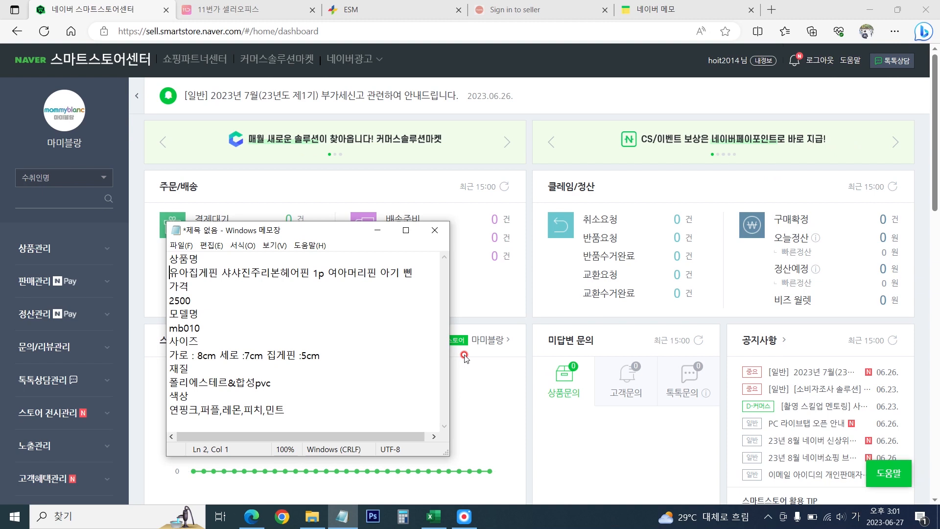
Create a new product registration by copying the mb009 product from the store's product list, acknowledging the children's product certification notice.
left_click(58, 253)
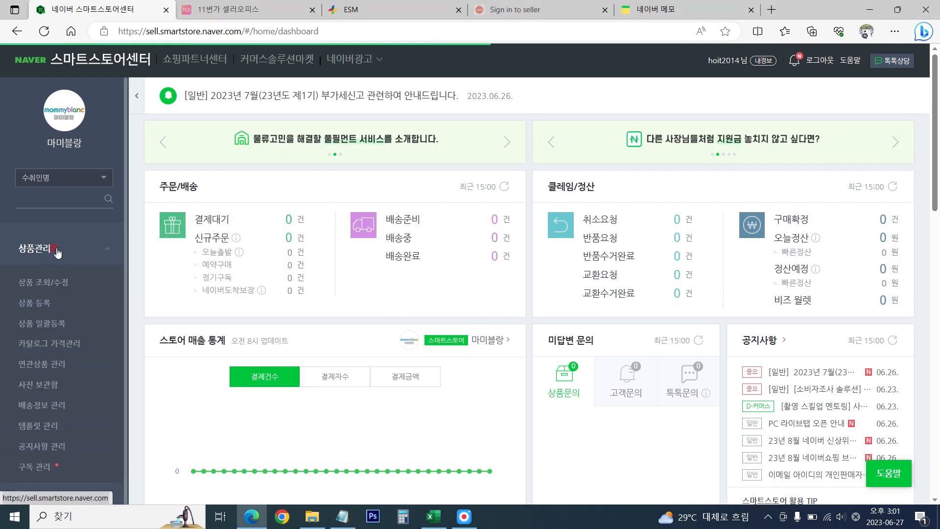
left_click(60, 284)
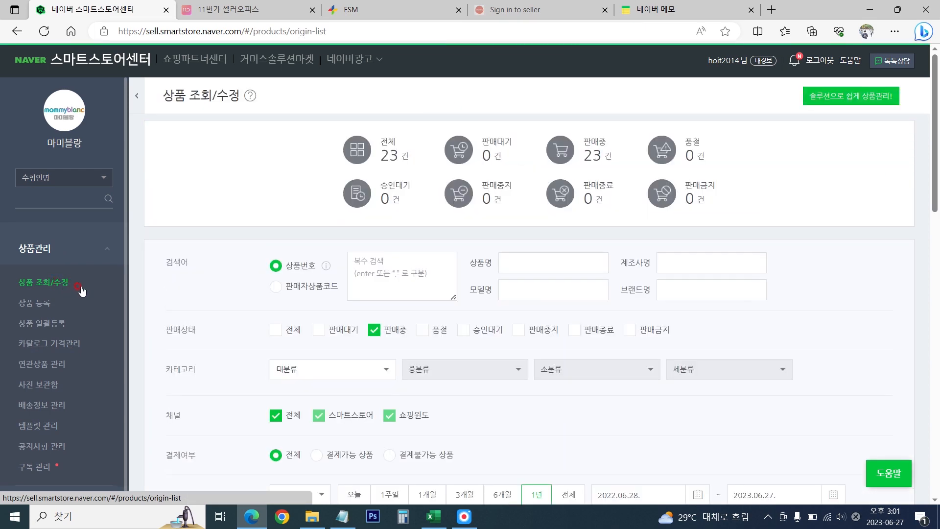
scroll(163, 317, "down", 1)
scroll(163, 317, "down", 9)
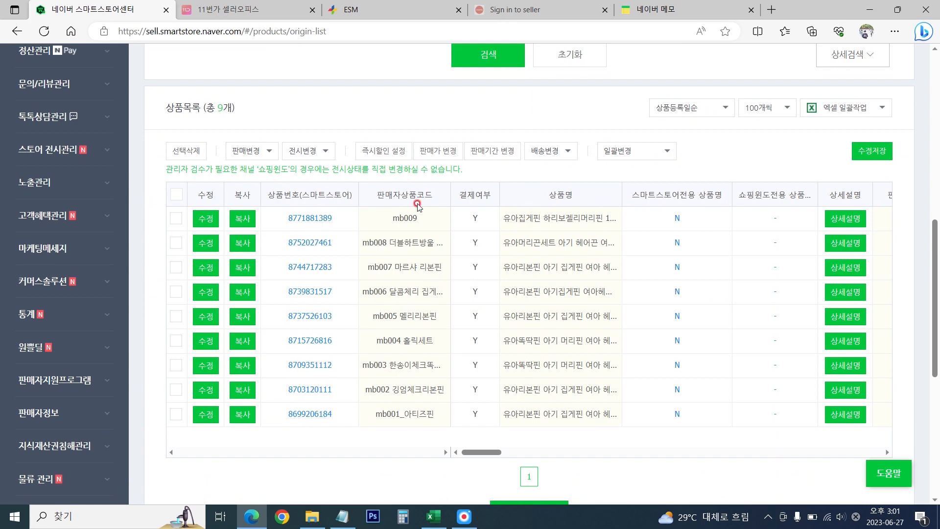
left_click(238, 219)
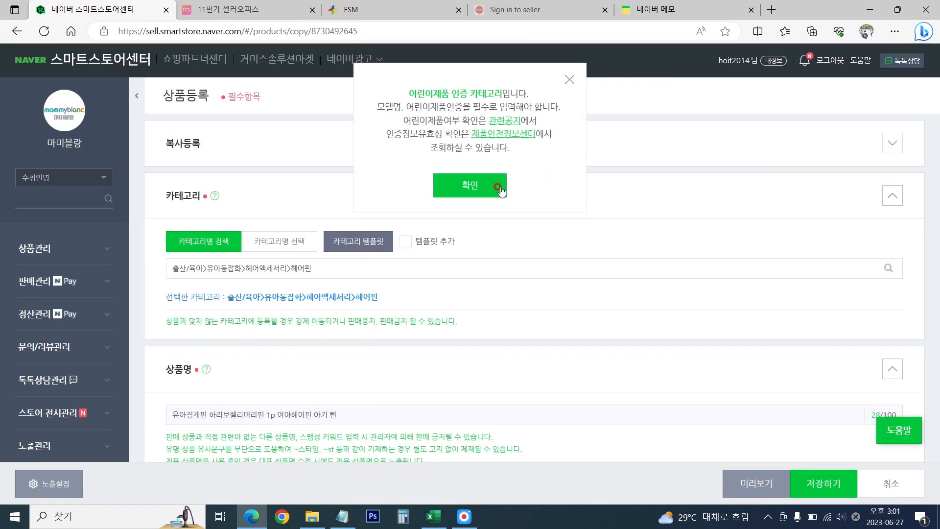
left_click(495, 185)
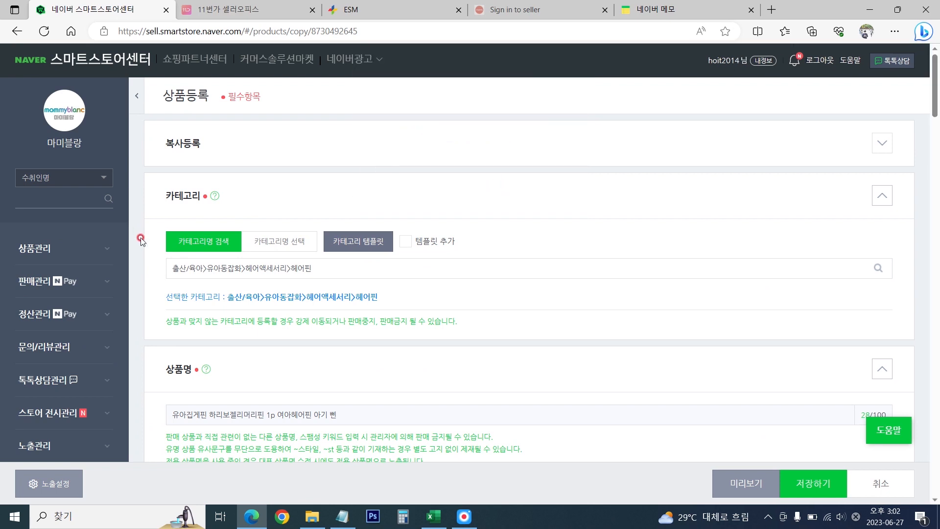
Check the copied product's category, comparing category name selection with category name search.
scroll(141, 240, "down", 2)
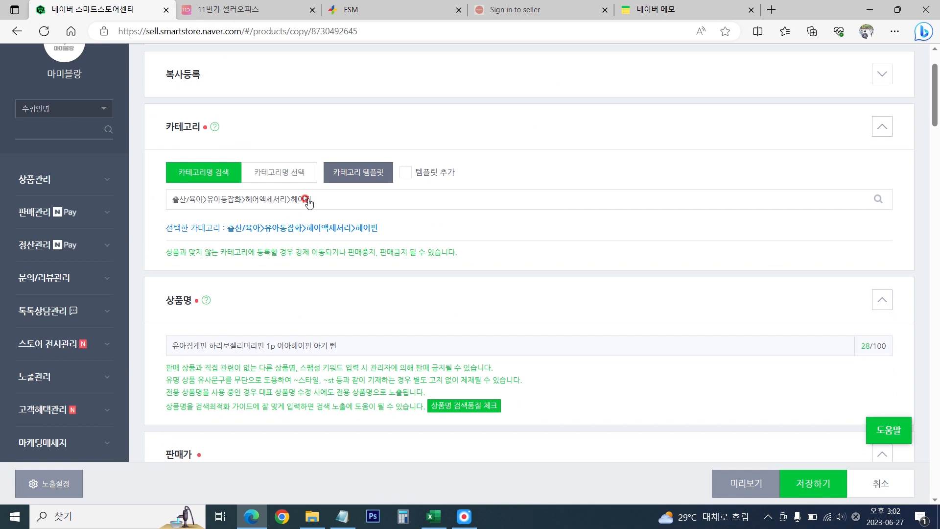
left_click(306, 199)
left_click(306, 172)
left_click(216, 174)
Replace the product name with "유아집게핀 샤샤진주리본헤어핀 1p 여아머리핀 아기 삔" from the notes and run the name's search quality check.
scroll(299, 316, "down", 1)
left_click(342, 517)
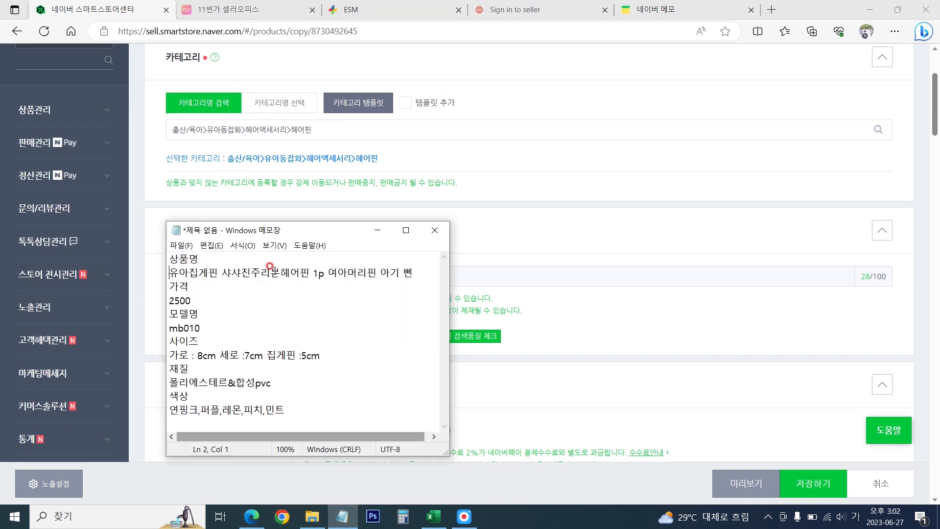
left_click_drag(413, 267, 142, 274)
key("ctrl+c")
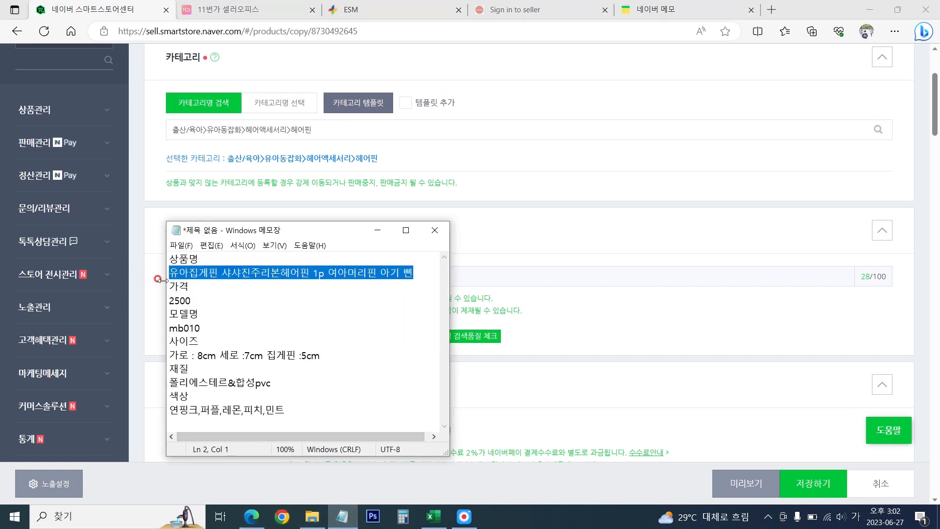
left_click(509, 283)
left_click_drag(399, 277, 116, 281)
key("ctrl+v")
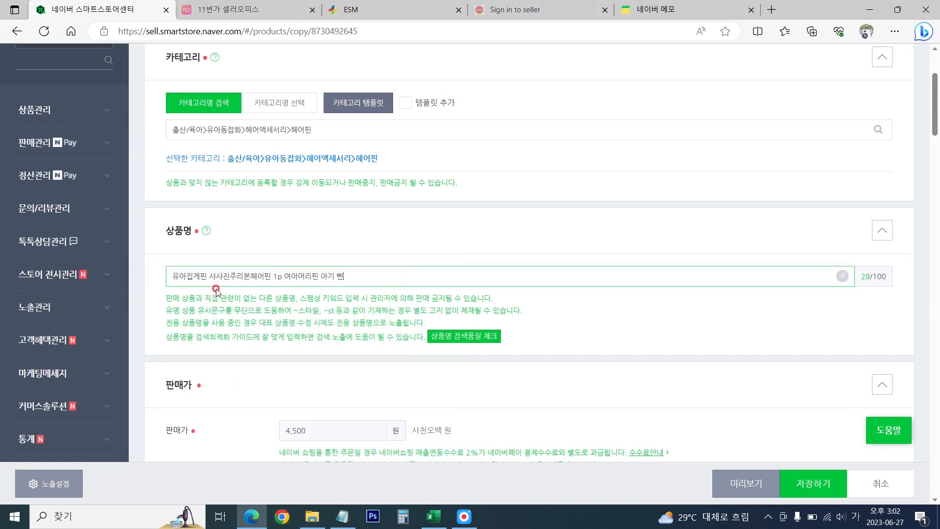
left_click(459, 338)
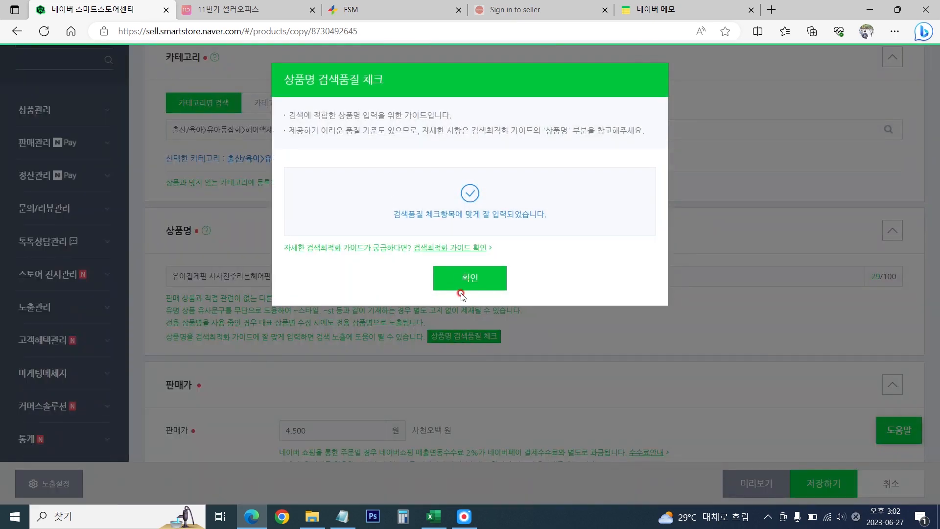
left_click(482, 287)
Copy the price 2500 from the notes into the product's sale price.
scroll(164, 305, "down", 3)
left_click(342, 516)
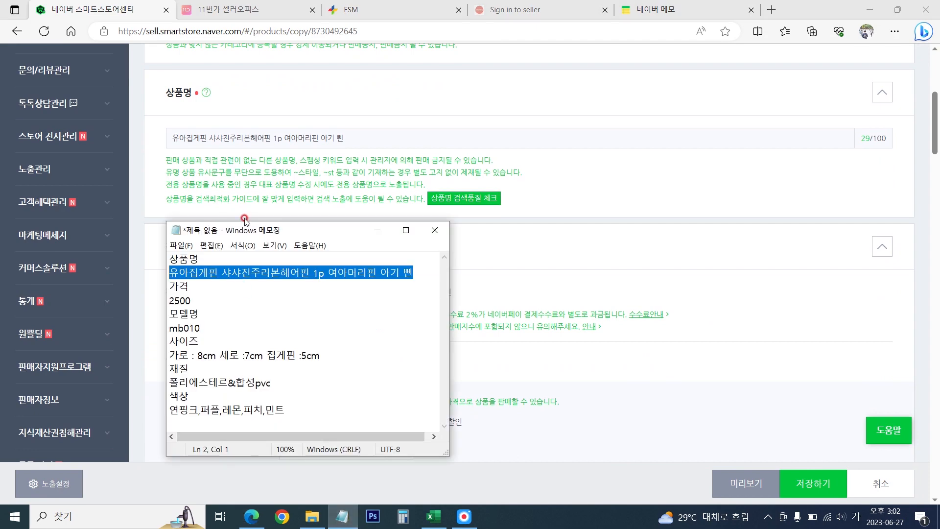
left_click_drag(204, 300, 170, 302)
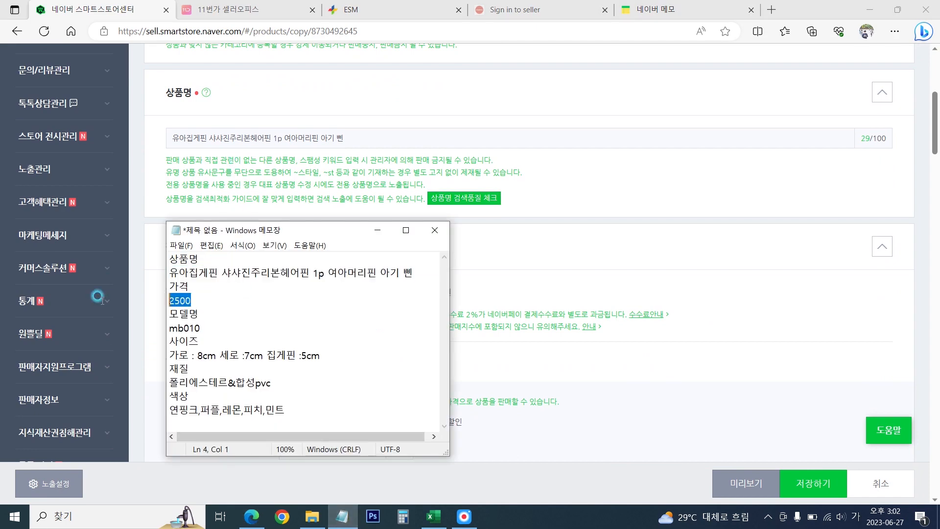
key("ctrl+c")
left_click(132, 247)
left_click(318, 293)
key("ctrl+a")
key("ctrl+v")
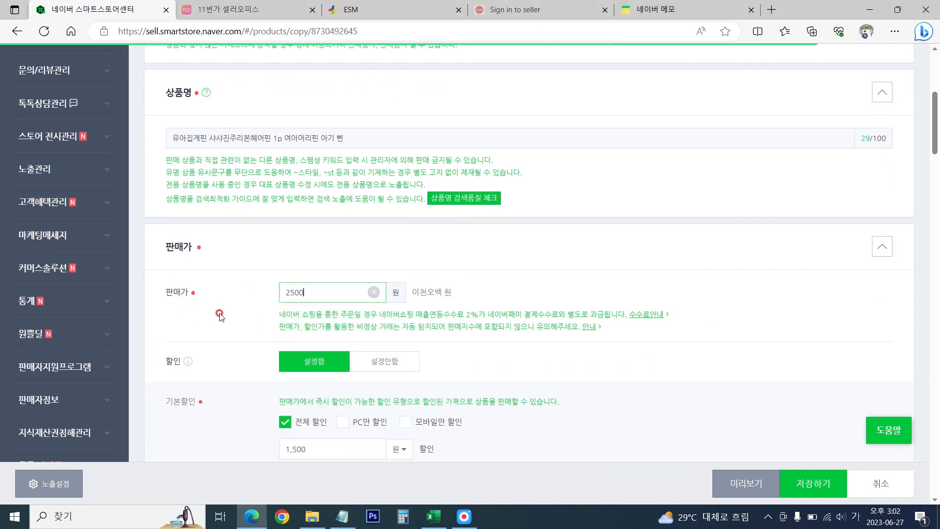
scroll(273, 314, "down", 4)
left_click(205, 268)
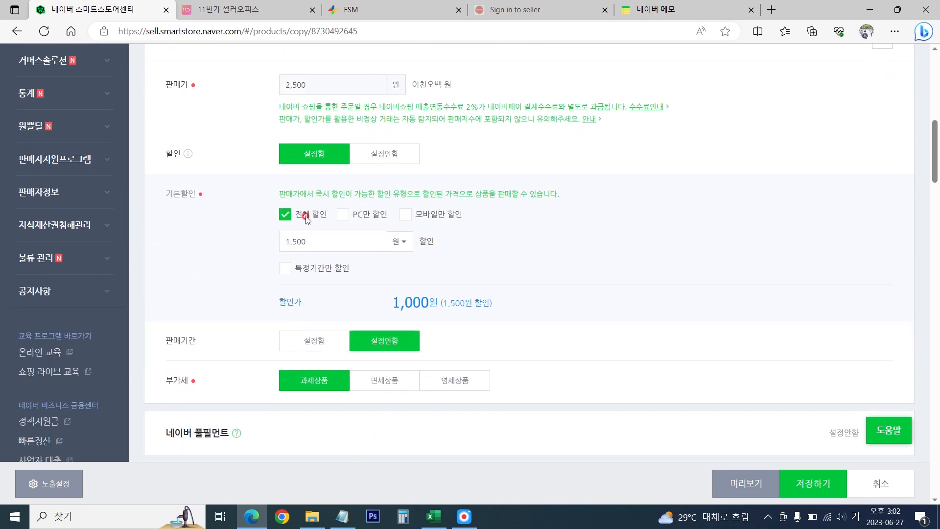
Set the product's sale price to 4,000 won.
left_click(323, 84)
key("ctrl+a")
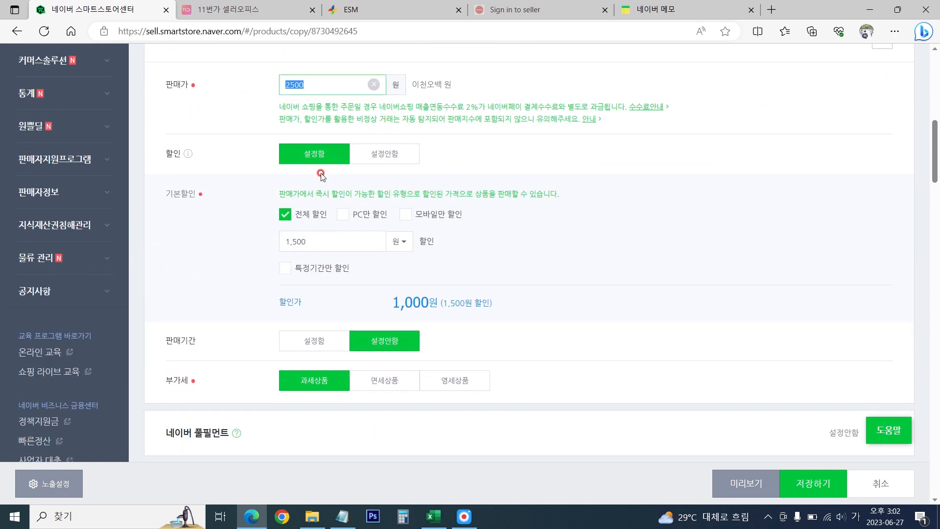
type("4000")
left_click(201, 278)
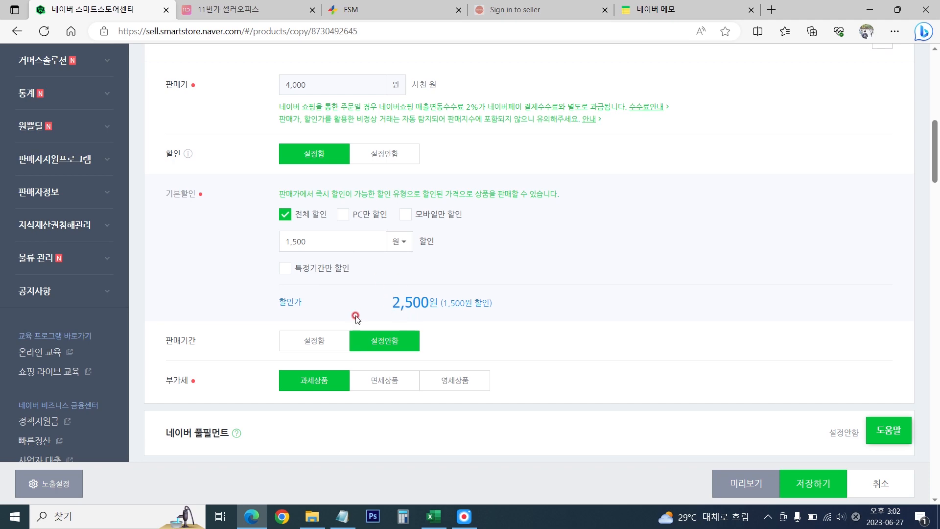
Enable selection-type options for the product and enter 컬러 as the option name.
scroll(226, 273, "down", 3)
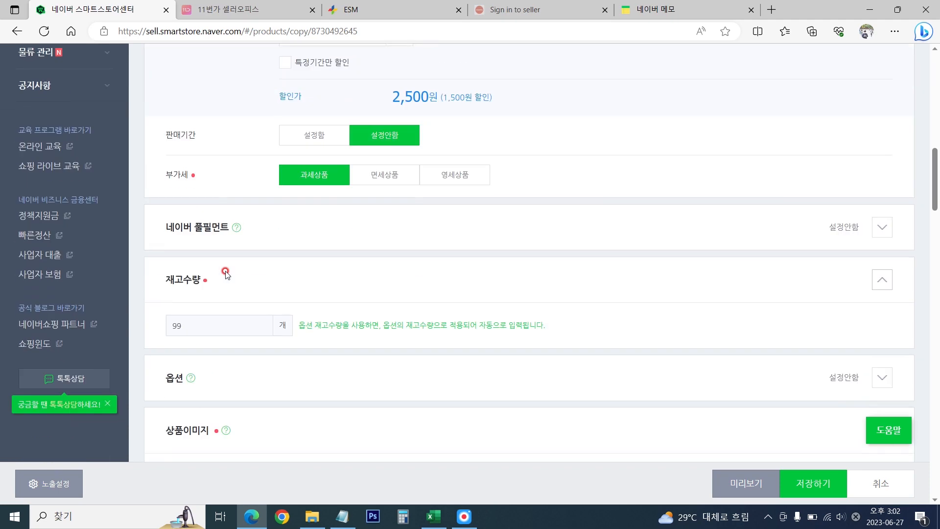
scroll(225, 270, "down", 2)
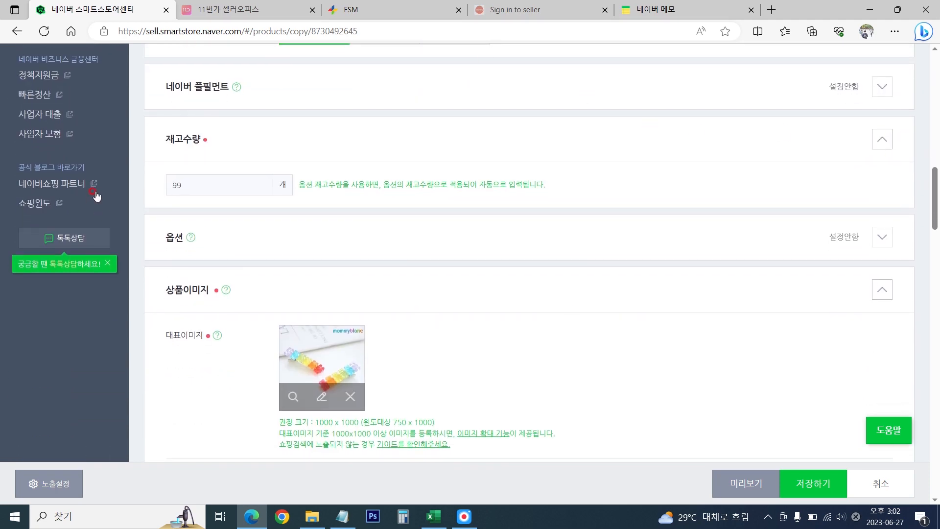
left_click(882, 237)
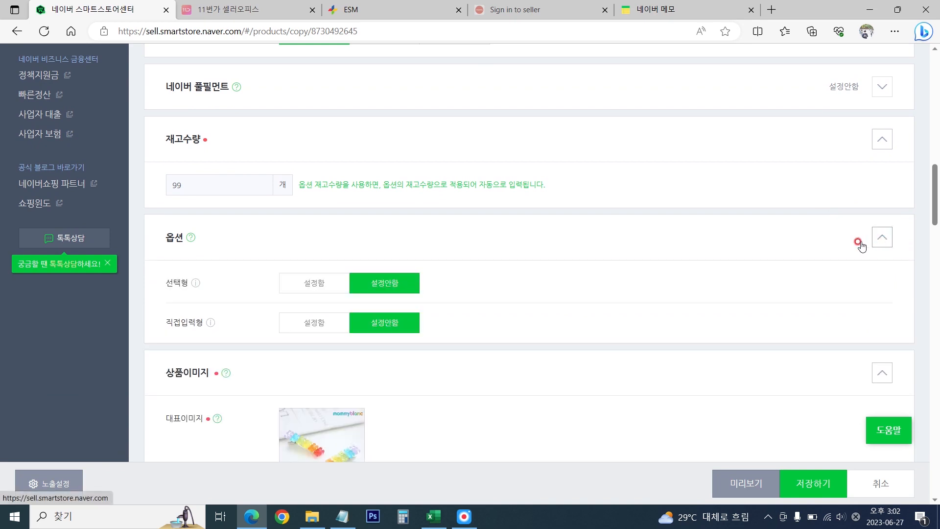
left_click(323, 284)
scroll(499, 274, "down", 3)
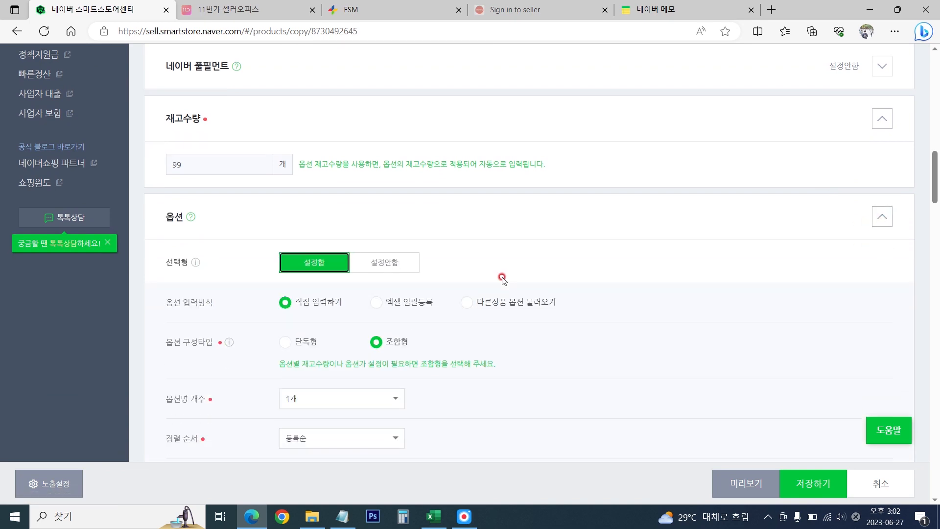
scroll(365, 304, "down", 1)
left_click(342, 315)
type("컬레")
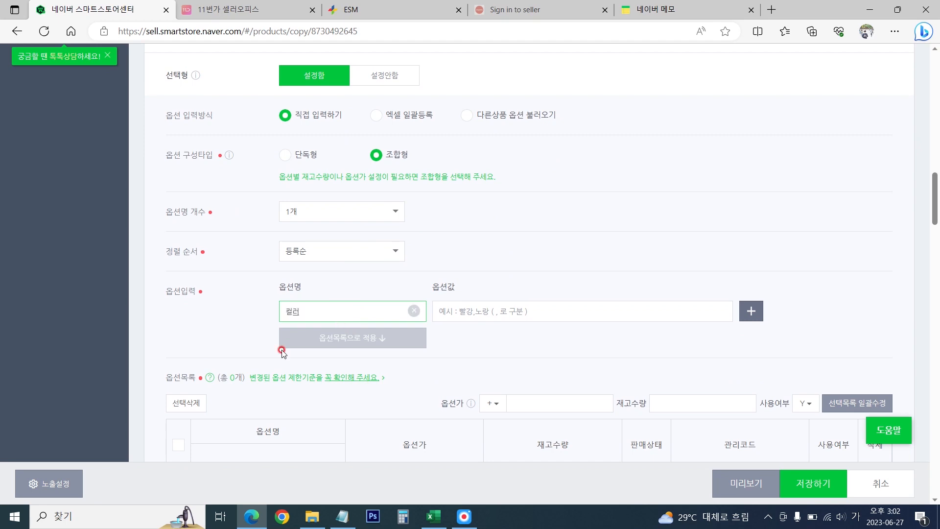
Copy the colours 연핑크,퍼플,레몬,피치,민트 from the notes into the option values and apply them to the option list.
left_click(343, 517)
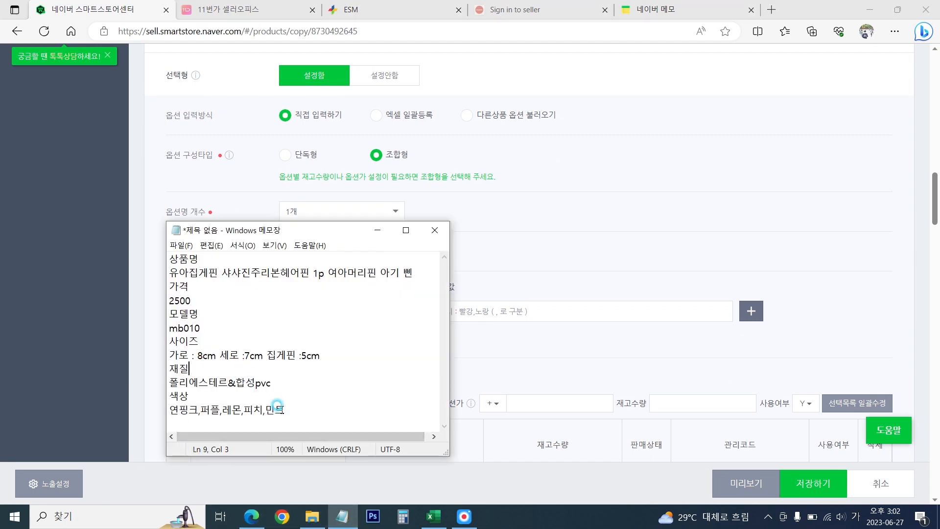
left_click_drag(287, 409, 142, 412)
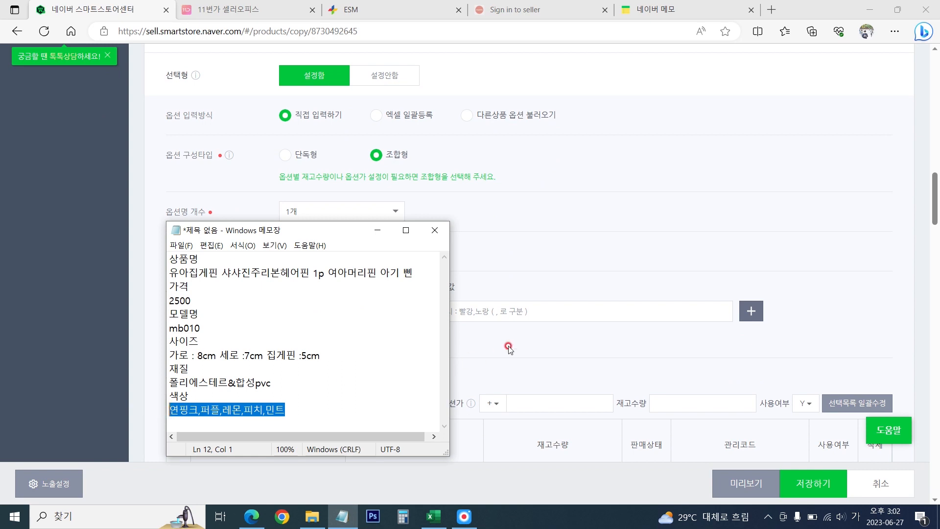
left_click(514, 309)
key("ctrl+v")
left_click(391, 338)
Set the stock quantity of all colour options to 99 with a bulk edit of the option list.
scroll(343, 328, "down", 3)
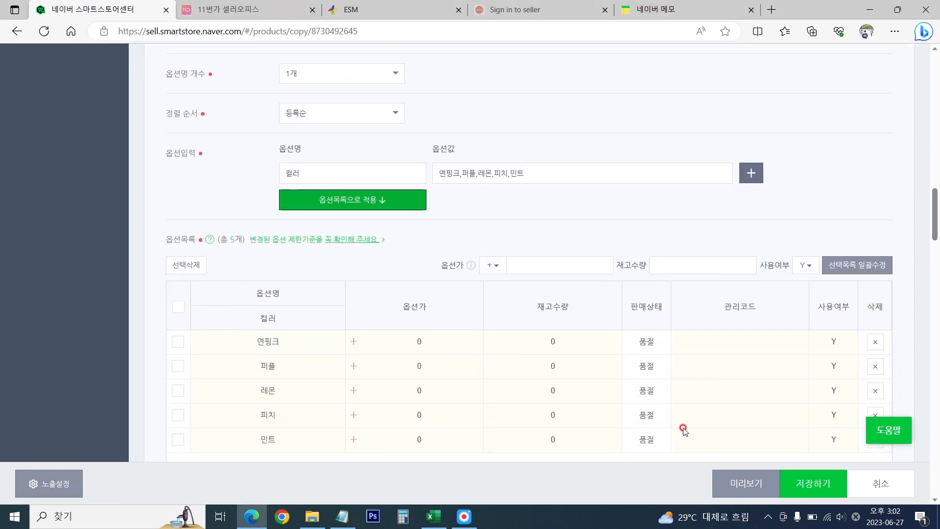
scroll(537, 402, "down", 1)
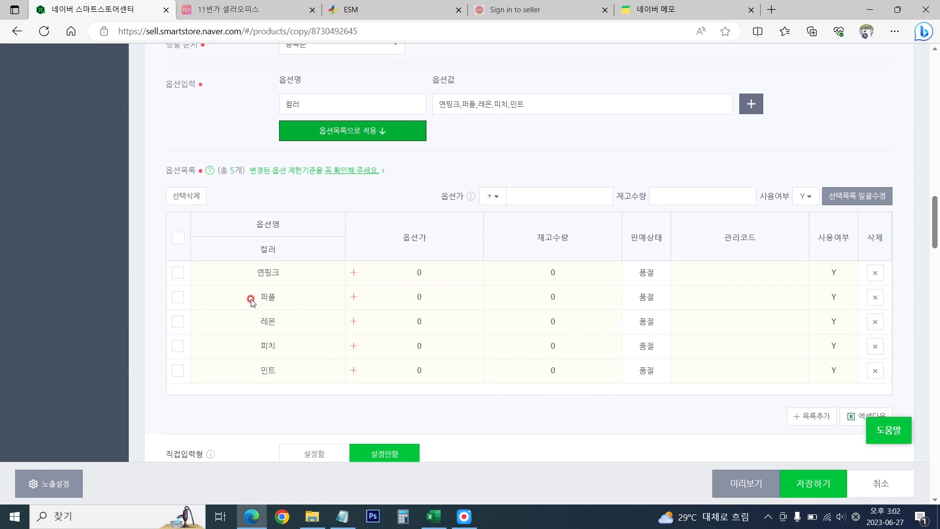
left_click(178, 238)
left_click(684, 193)
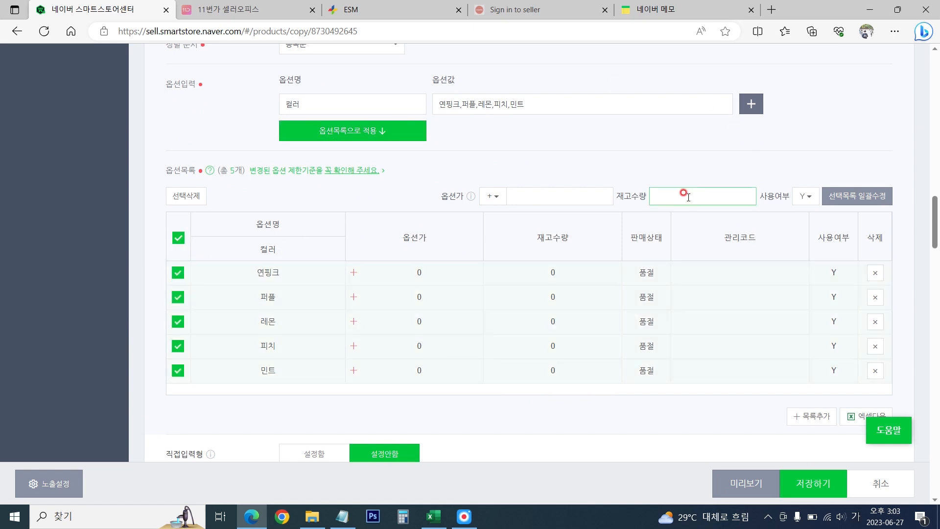
left_click(856, 197)
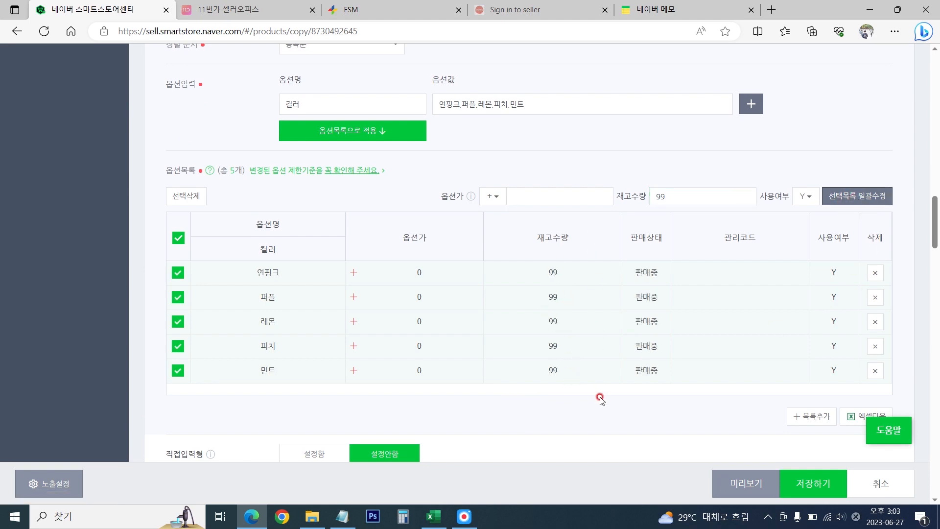
Delete the copied product's main image and its four additional images.
scroll(592, 385, "down", 8)
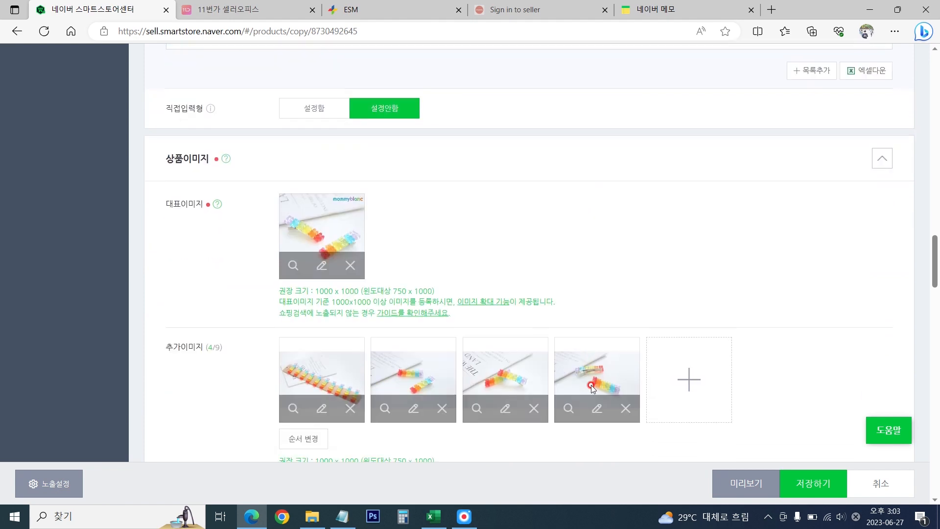
left_click(350, 195)
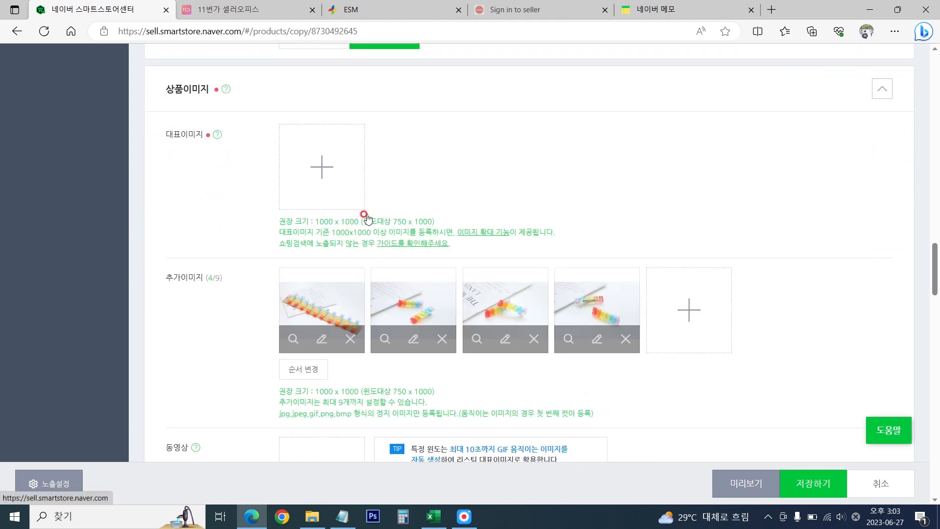
left_click(349, 338)
left_click(349, 339)
left_click(349, 339)
left_click(349, 338)
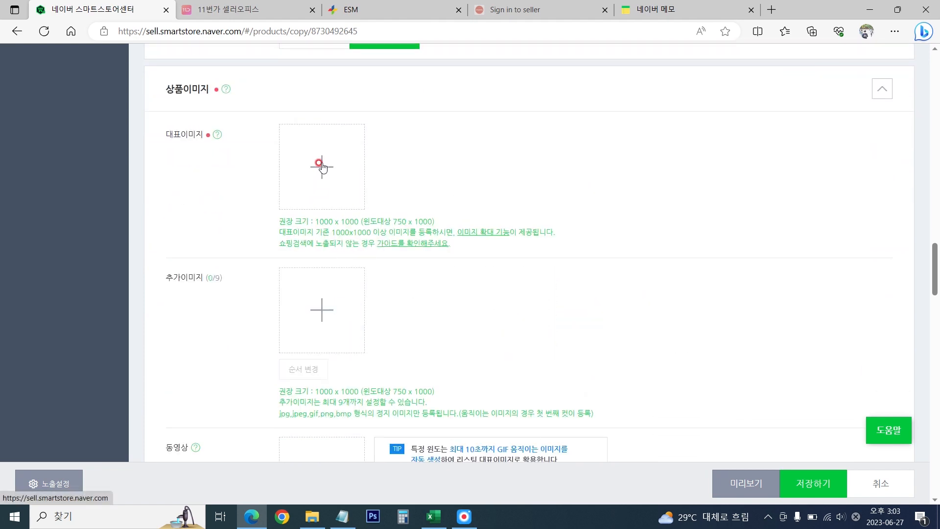
Upload the banner image 배너_샤샤진주리본집게핀1.jpg from the computer as the product's main image.
left_click(328, 166)
left_click(411, 140)
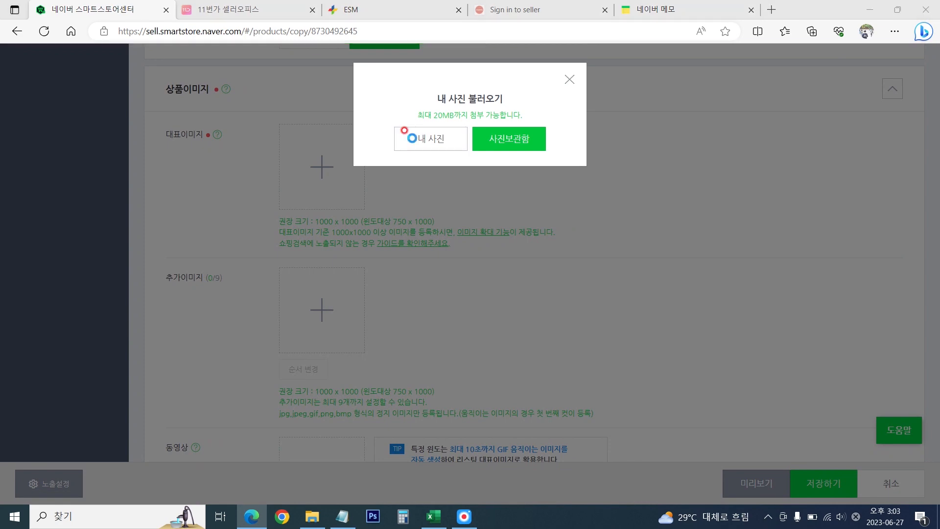
double_click(215, 101)
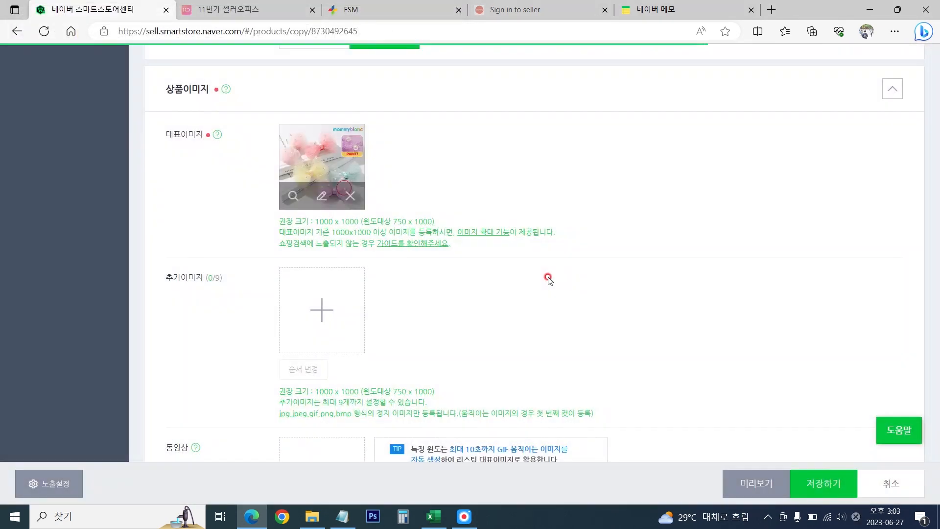
Upload 배너_샤샤진주리본집게핀2.jpg through 배너_샤샤진주리본집게핀10.jpg as the product's additional images.
left_click(325, 313)
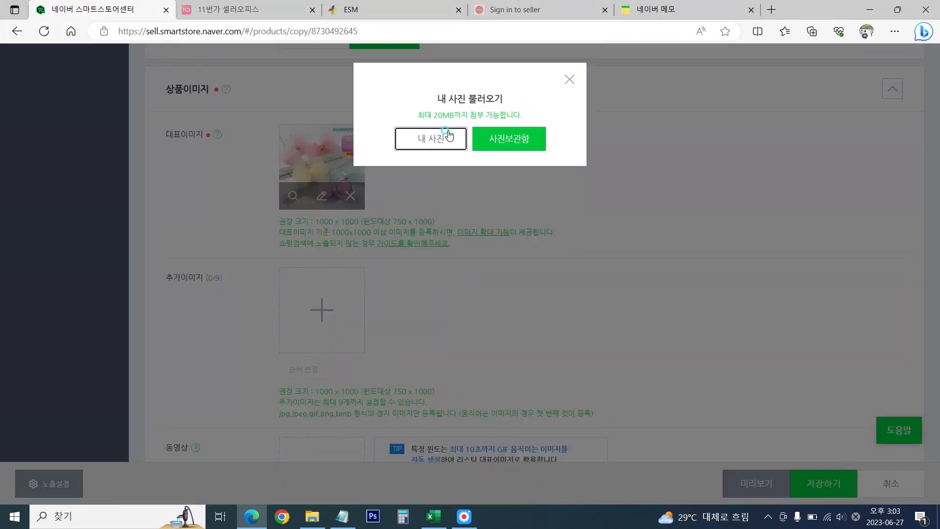
left_click(455, 148)
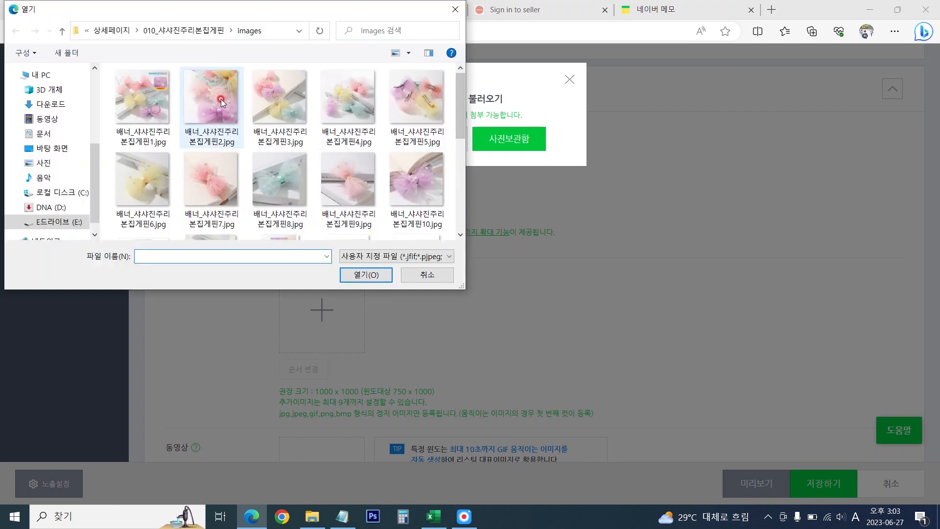
left_click(222, 99)
scroll(381, 190, "down", 2)
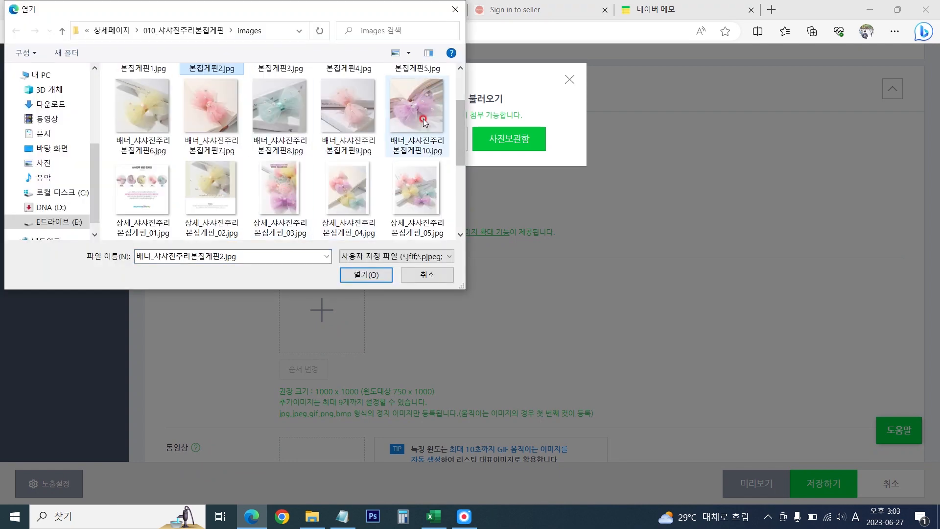
left_click(417, 111, "shift")
left_click(346, 274)
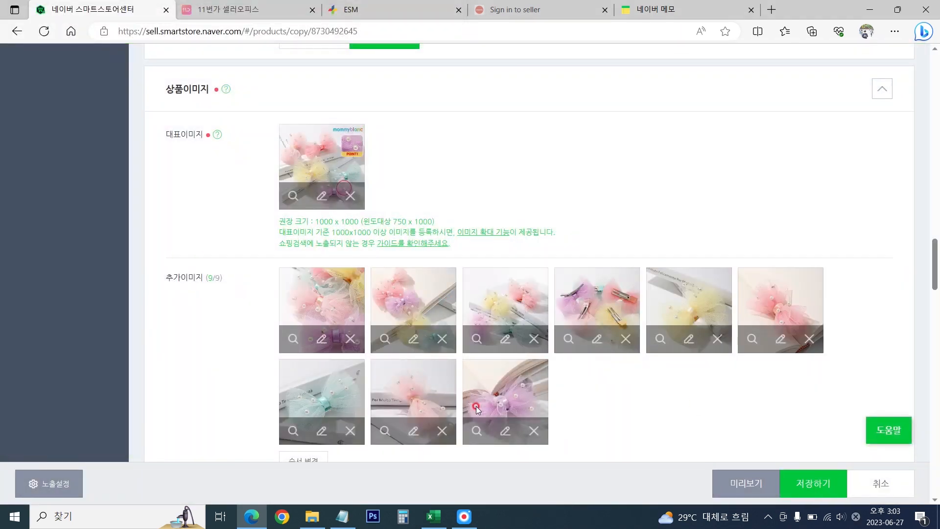
Open the detailed description in SmartEditor ONE and delete all of its copied content.
scroll(848, 352, "down", 1)
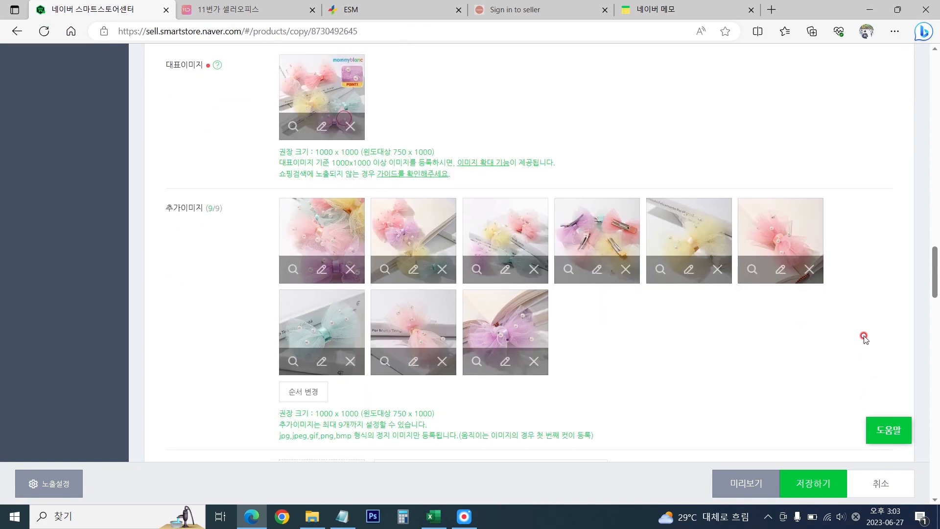
scroll(865, 338, "down", 12)
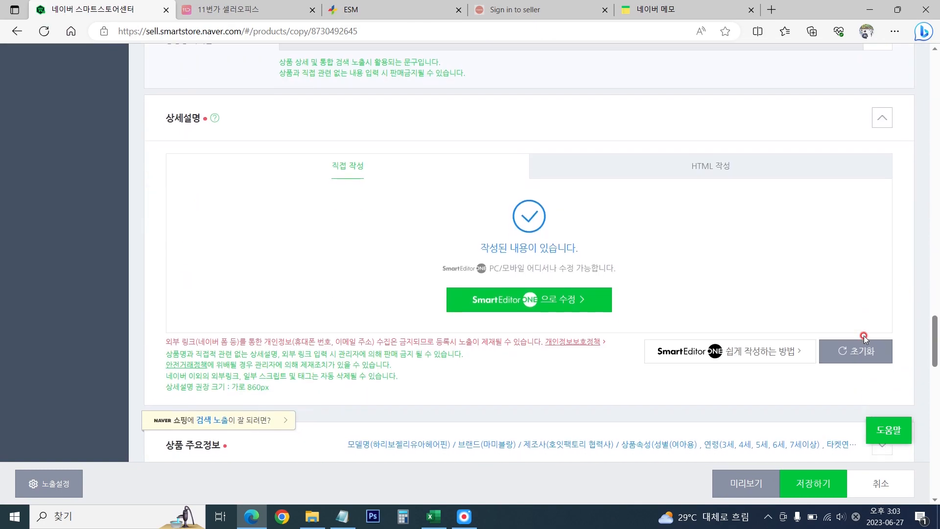
left_click(551, 300)
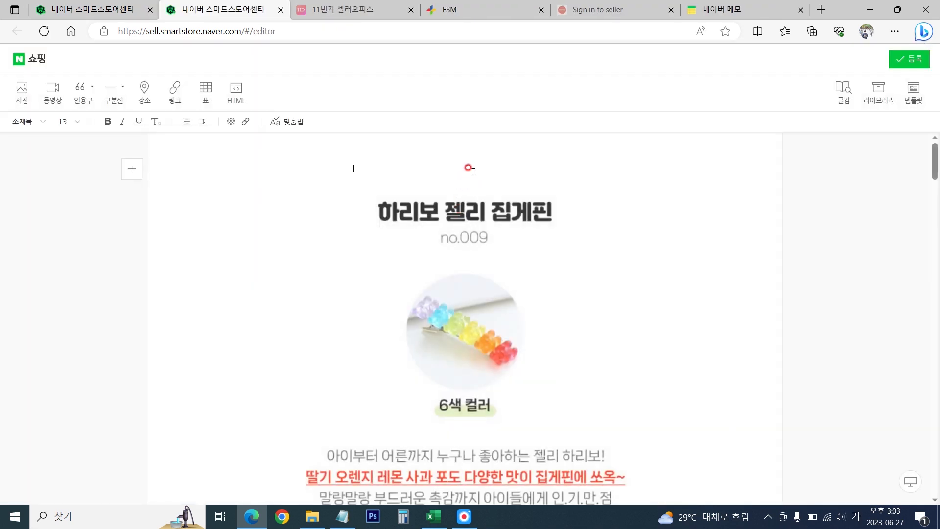
left_click(482, 164)
key("ctrl+a")
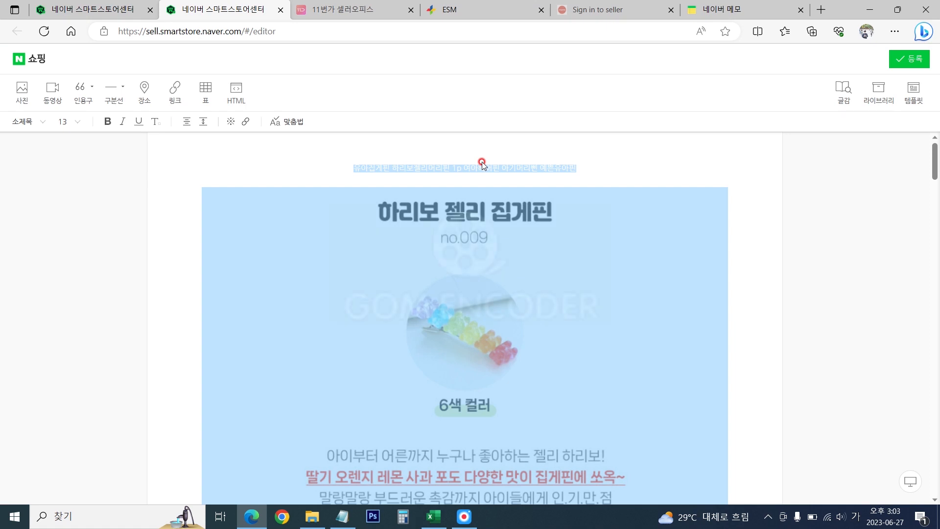
key("BackSpace")
Copy the product name "유아집게핀 샤샤진주리본헤어핀 1p 여아머리핀 아기 삔" from the notes into the empty description.
left_click(342, 517)
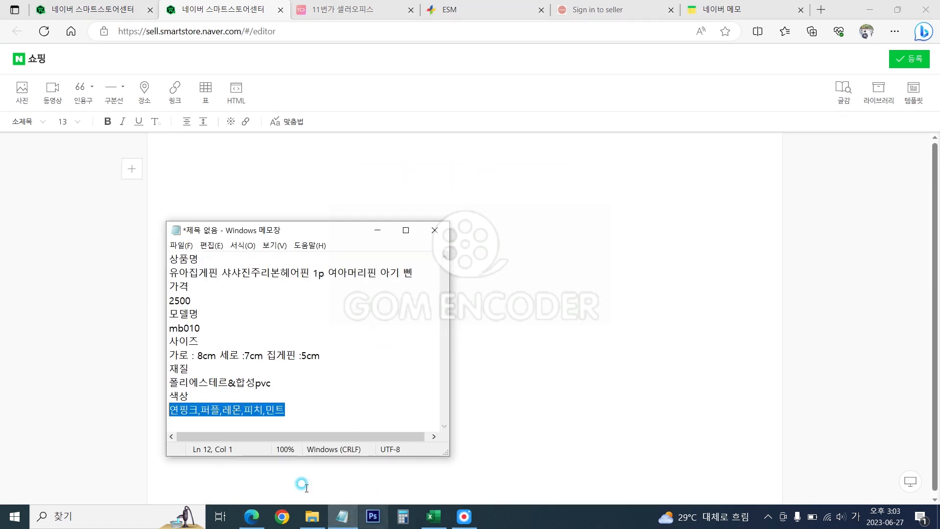
left_click_drag(164, 266, 410, 270)
key("ctrl+c")
left_click(474, 170)
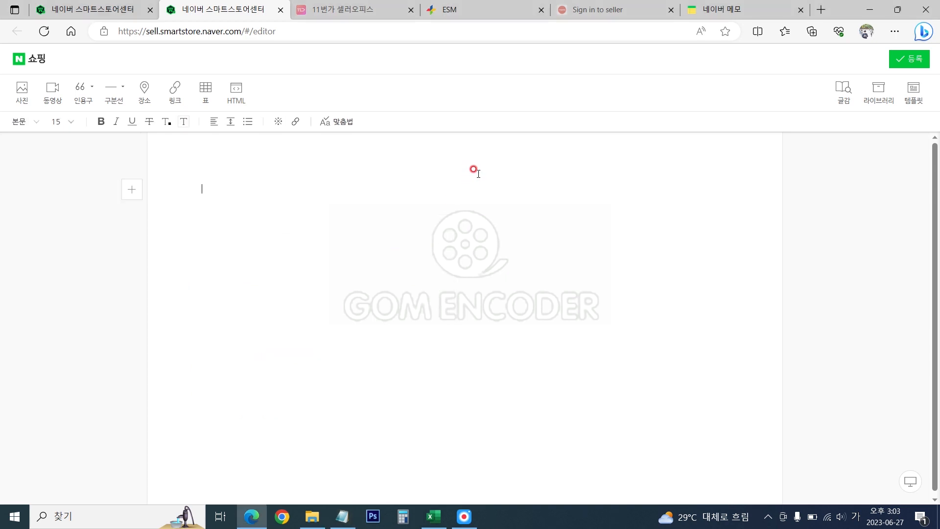
key("ctrl+v")
Format the product name in the description as a 소제목 at font size 11 in white.
left_click_drag(560, 210, 329, 210)
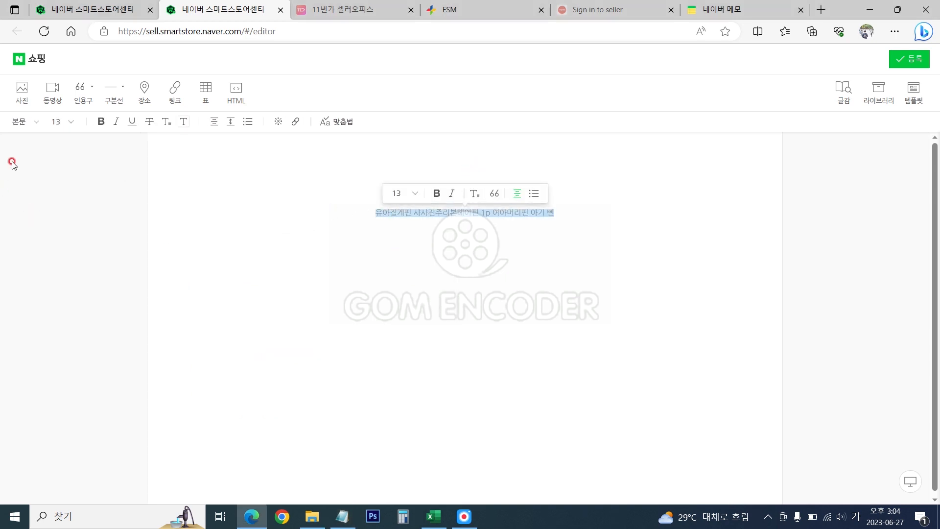
left_click(20, 131)
left_click(35, 167)
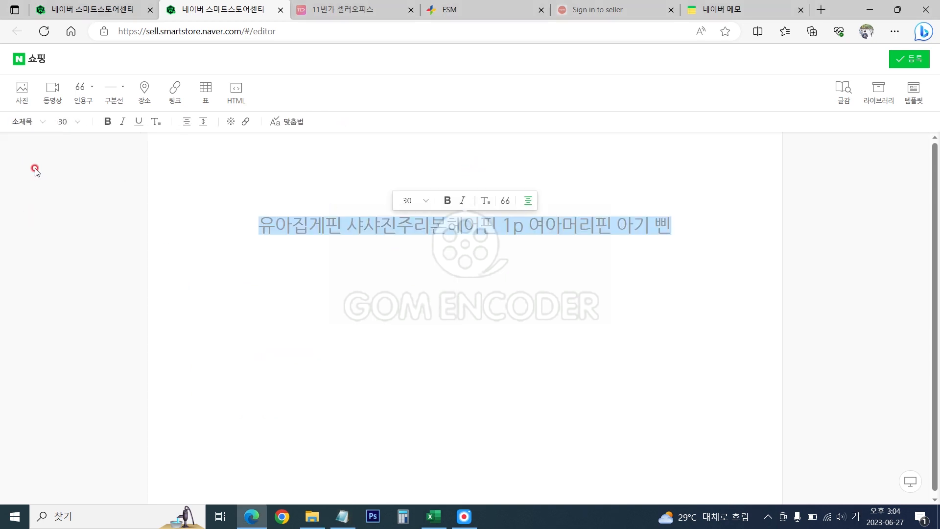
left_click(432, 202)
left_click(417, 221)
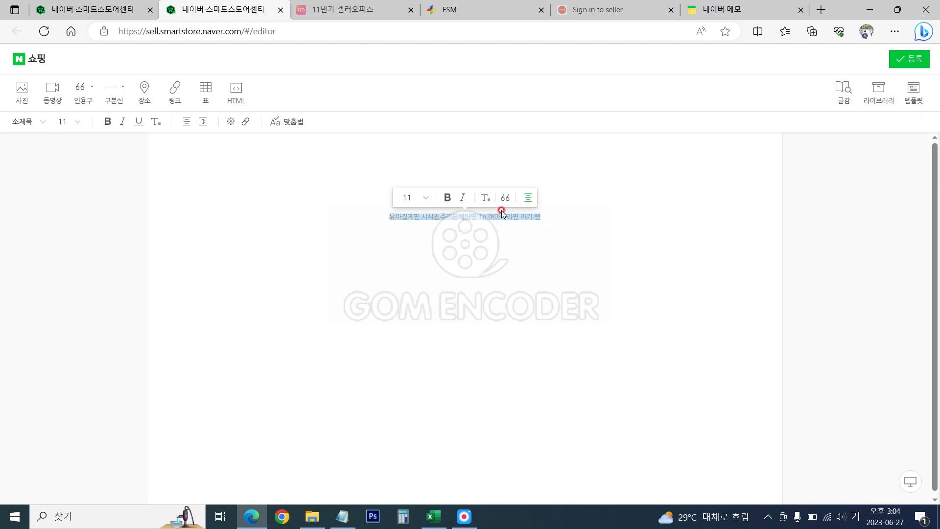
left_click(485, 197)
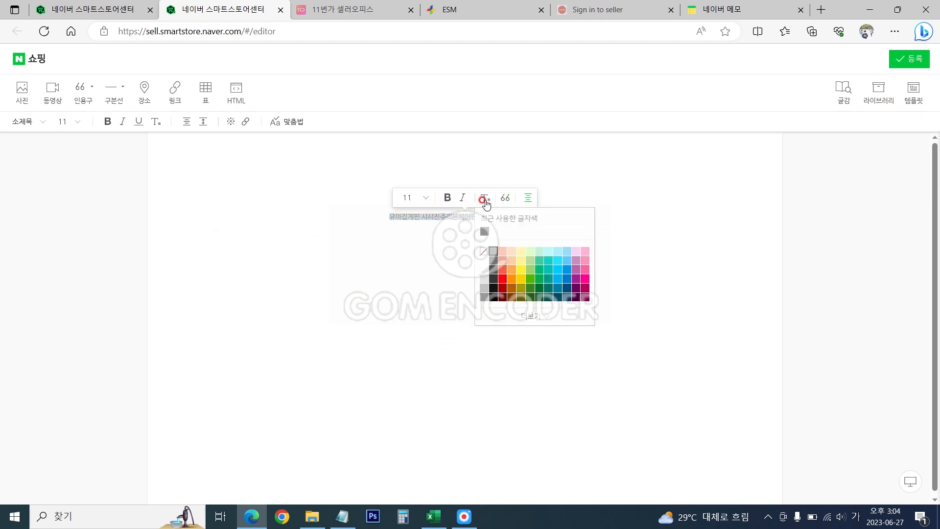
left_click(483, 254)
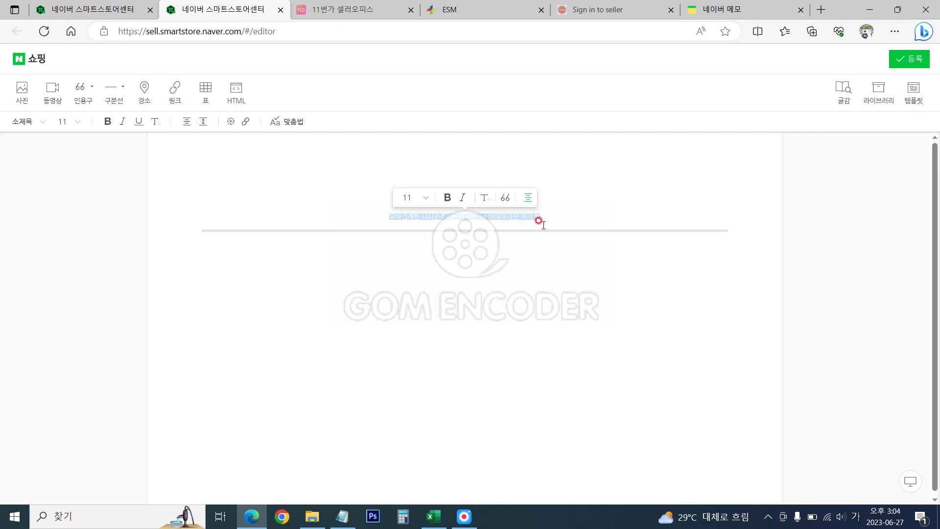
Tidy the line breaks around the white product name and start a new line below it.
left_click(568, 212)
key("Return")
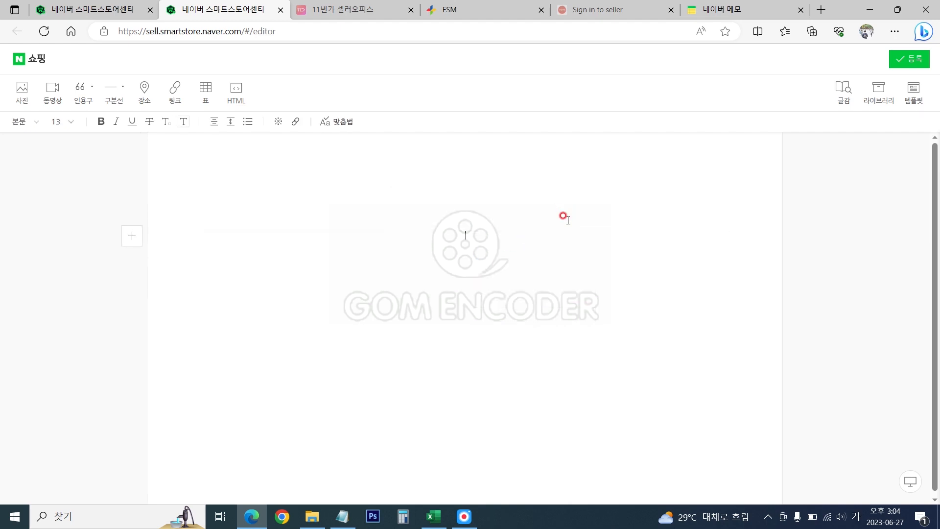
key("BackSpace")
key("Return")
key("BackSpace")
left_click_drag(562, 222, 336, 164)
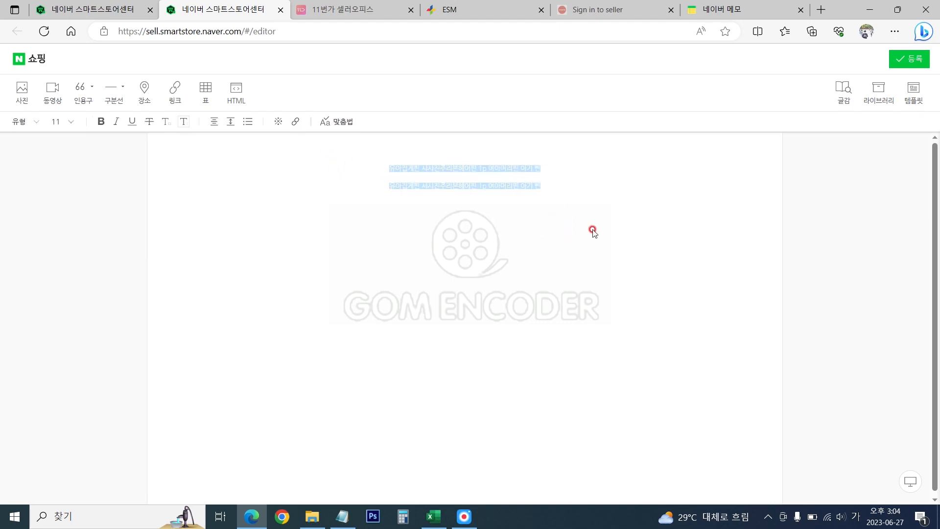
left_click(562, 165)
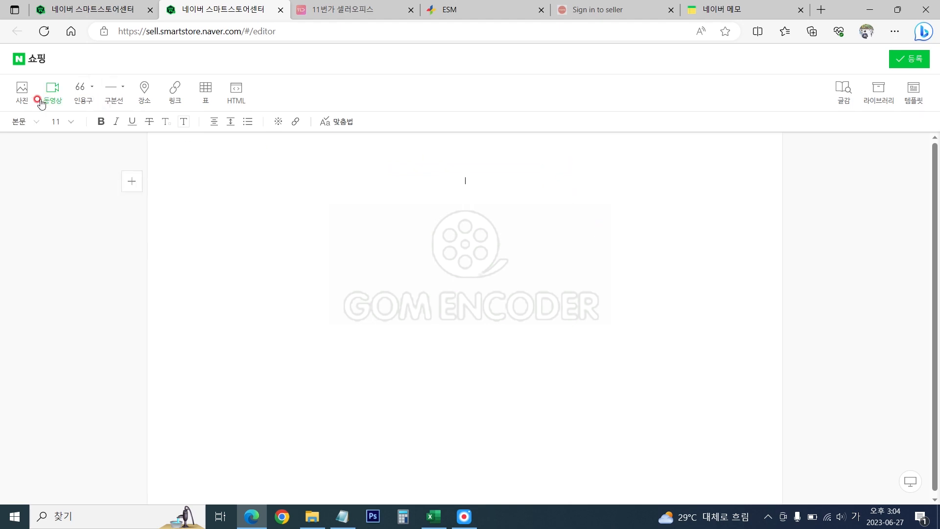
Insert the 13 detail images 상세_샤샤진주리본집게핀_01.jpg to _13.jpg into the description from the 010_샤샤진주리본집게핀 images folder.
left_click(21, 94)
left_click(427, 155)
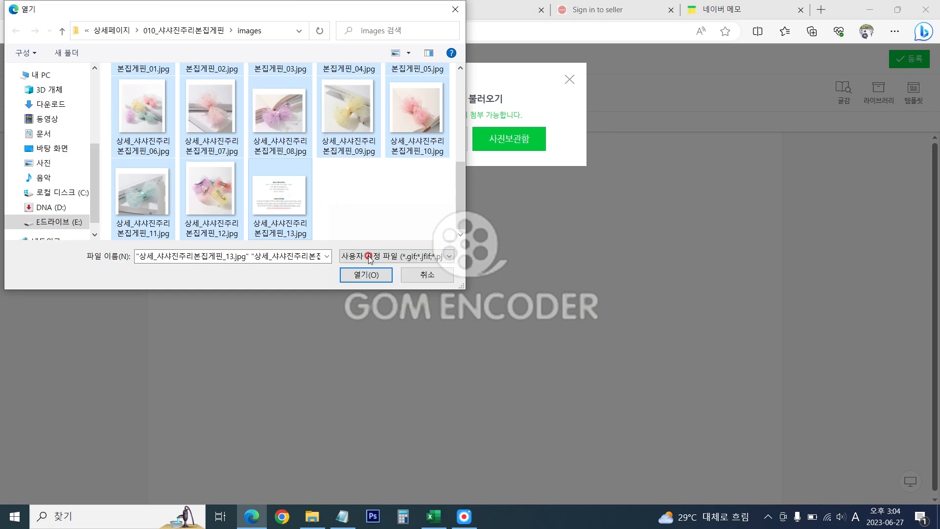
left_click(365, 271)
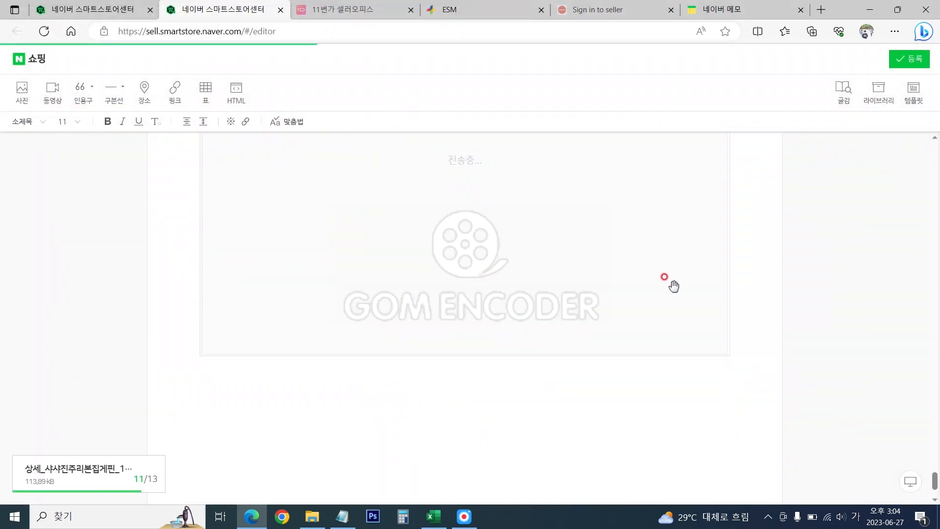
scroll(678, 341, "up", 20)
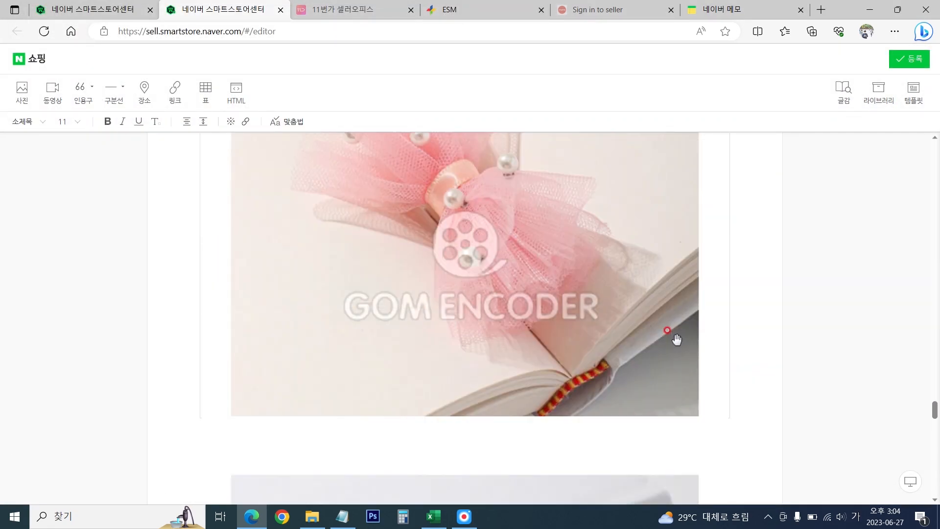
scroll(658, 327, "up", 14)
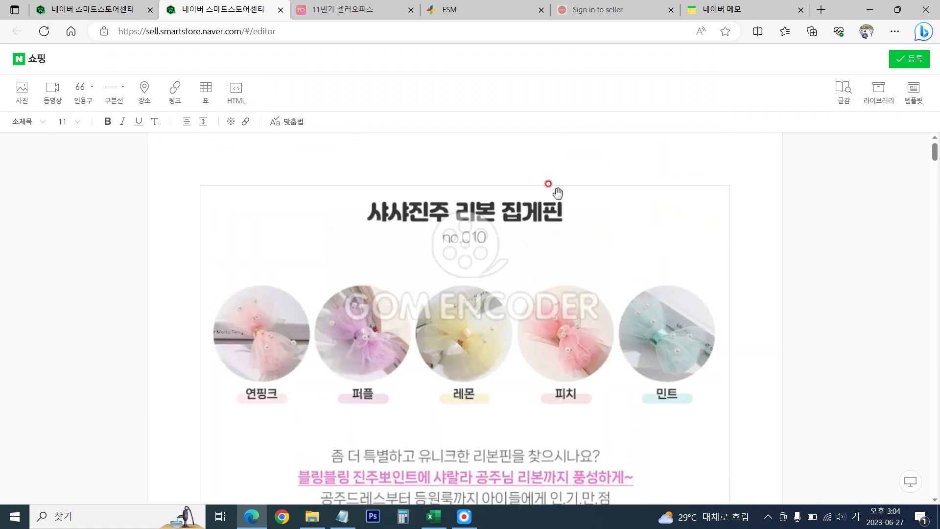
Select the whole description, check it through to its last line, and register it to the product form.
left_click(626, 166)
key("ctrl+a")
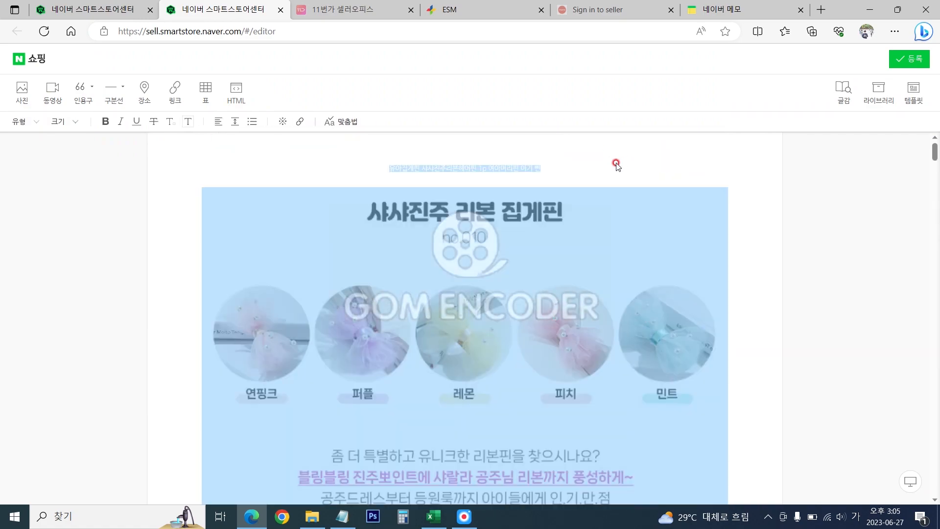
left_click_drag(926, 151, 934, 488)
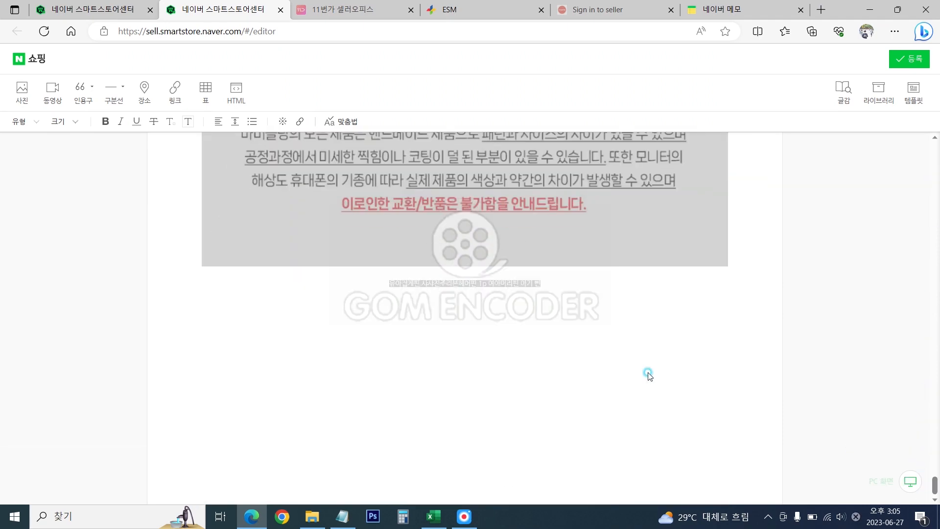
left_click(577, 283)
left_click(909, 59)
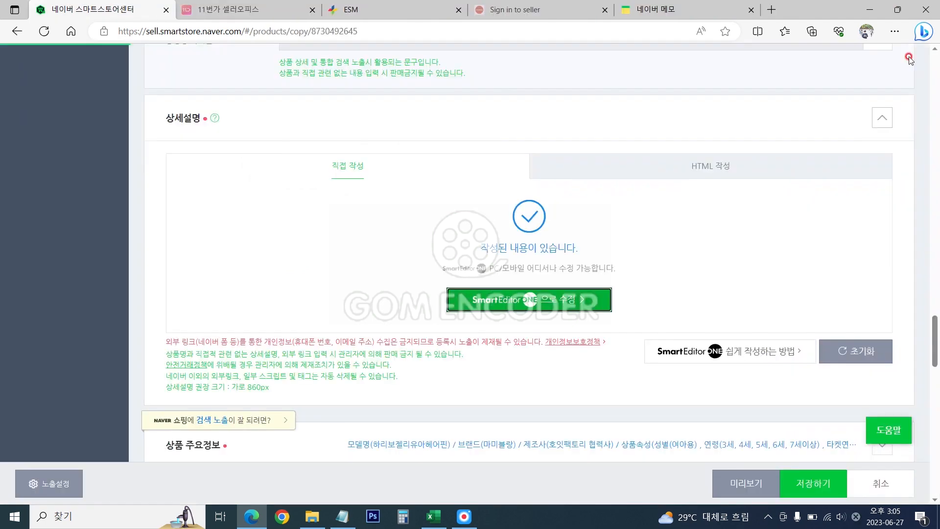
Expand 상품 주요정보 and replace the model name with "유아집게핀 샤샤진주리본헤어핀" from the notes.
scroll(793, 385, "down", 5)
left_click(876, 168)
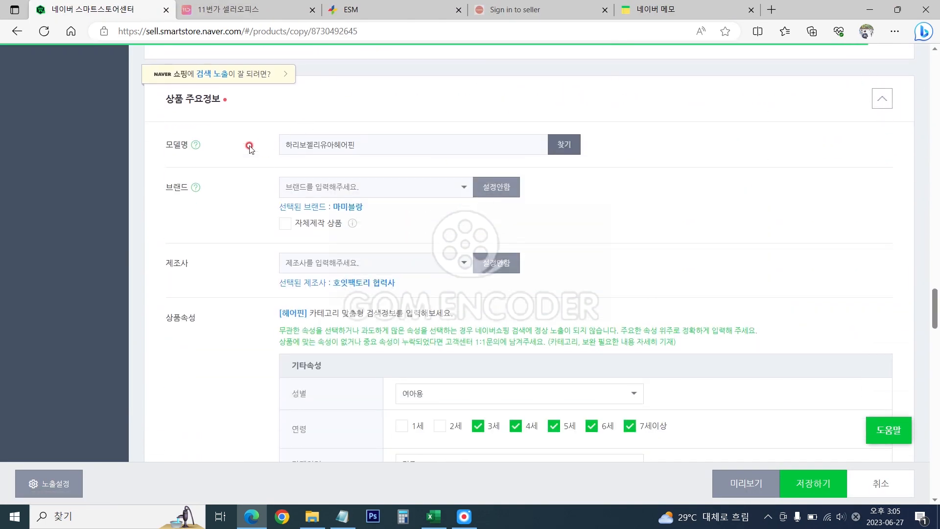
left_click(342, 516)
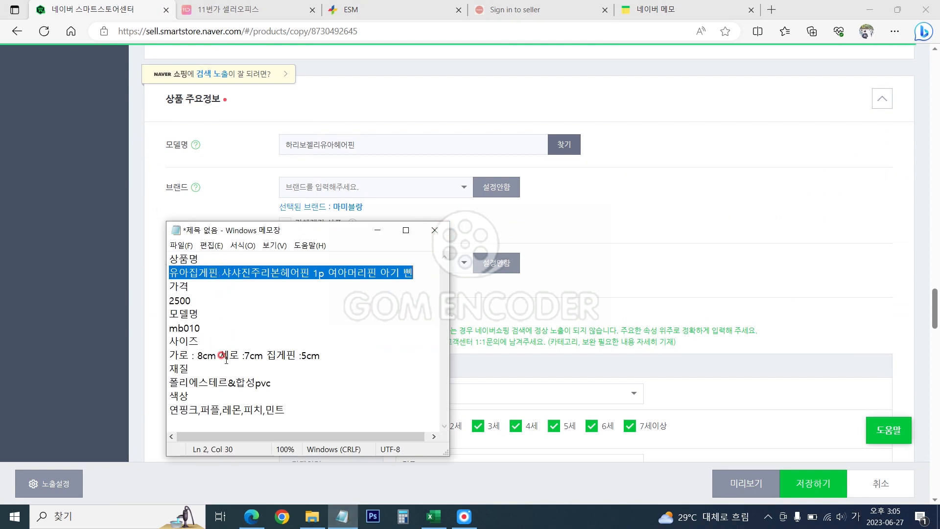
left_click(342, 148)
key("ctrl+a")
type("유아집게핀 샤사진주리본헤어핀")
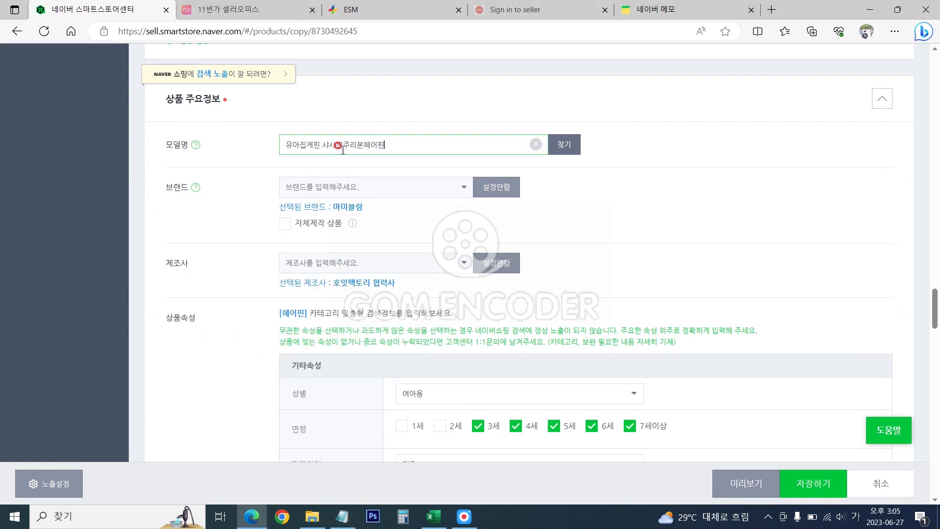
key("BackSpace")
key("BackSpace")
key("BackSpace")
key("BackSpace")
Set the 색상(패션) attribute to 옐로우, 퍼플, 핑크, 스카이 and 민트, clearing the other colours.
left_click(315, 186)
left_click(691, 270)
scroll(634, 269, "down", 4)
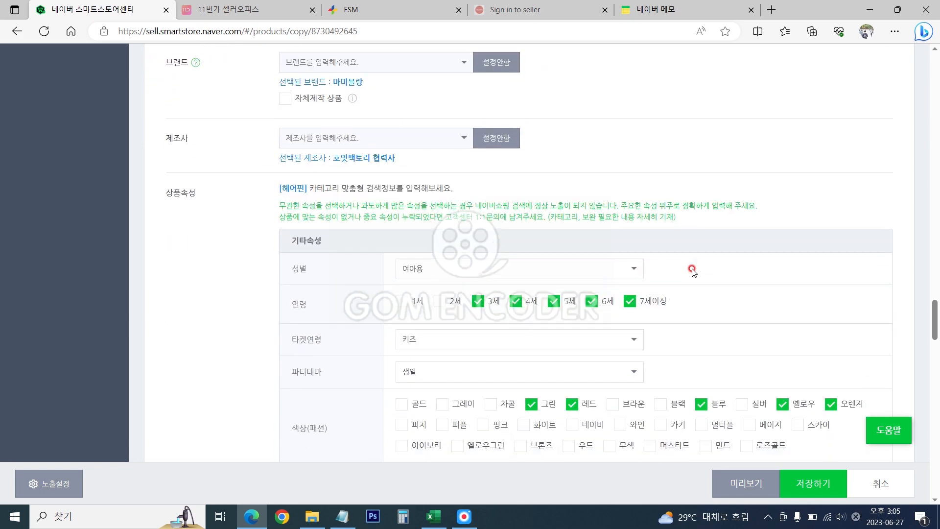
scroll(260, 265, "down", 3)
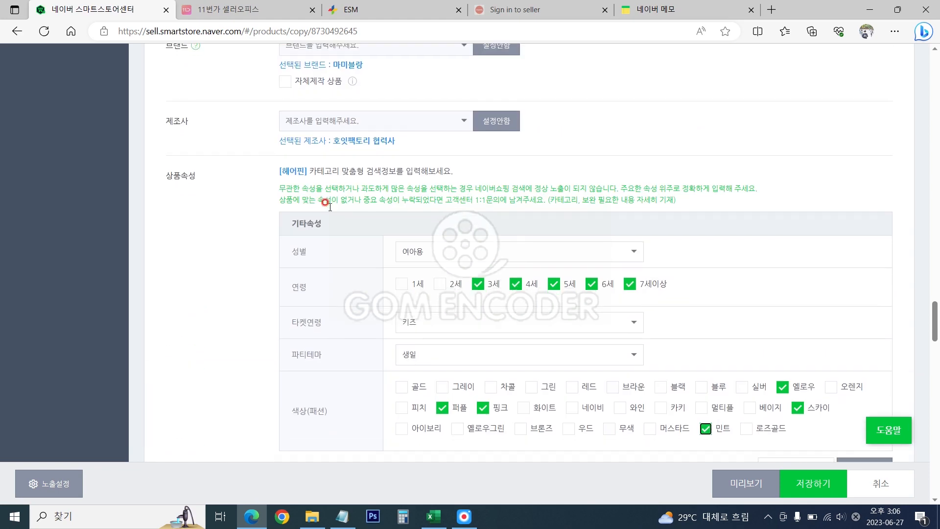
Review the remaining product attributes, KC and children's product certification, origin, condition and minor purchase settings.
scroll(390, 211, "down", 5)
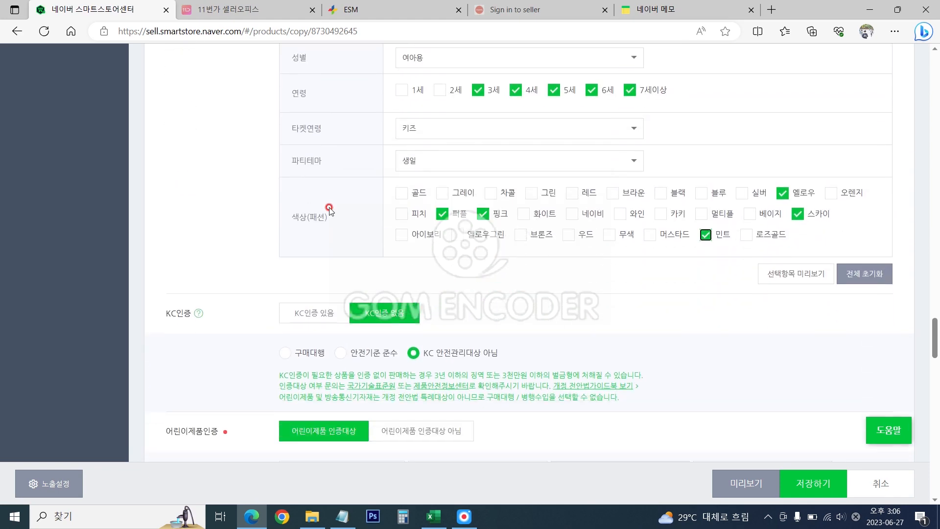
scroll(329, 209, "up", 4)
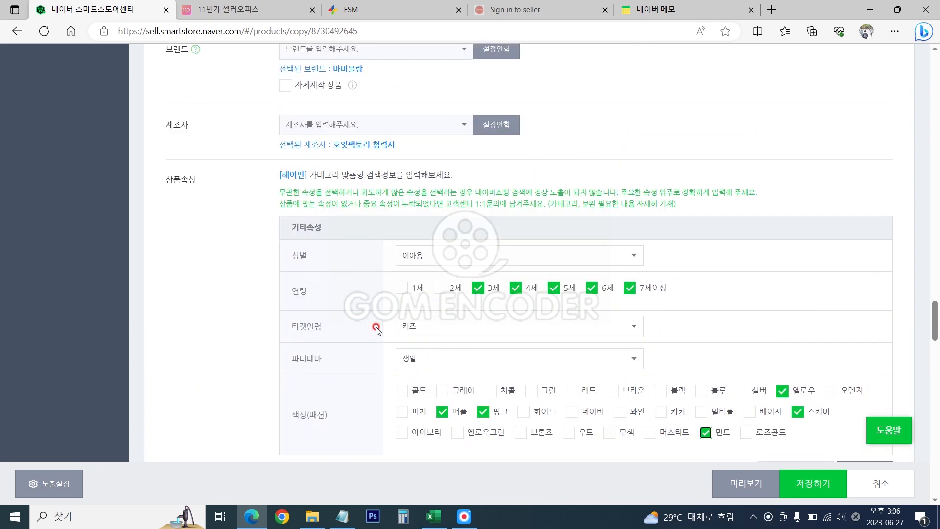
scroll(377, 294, "down", 4)
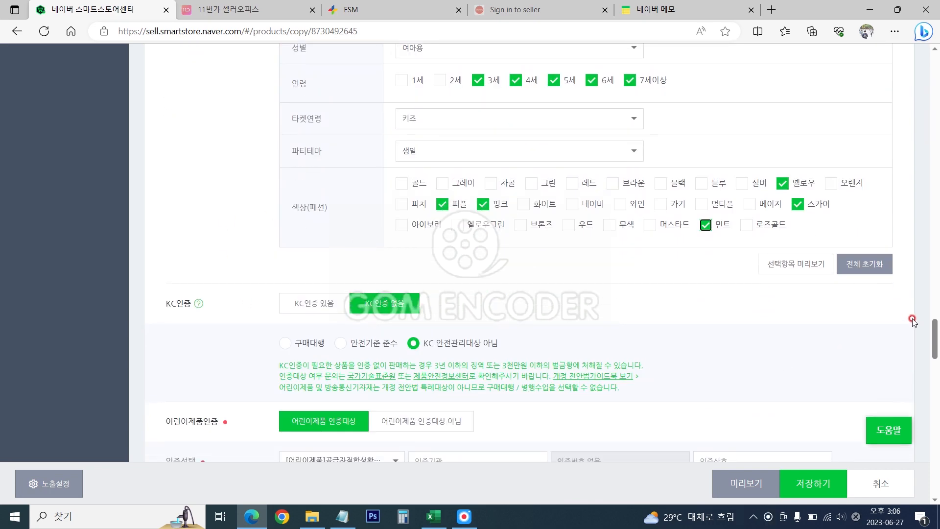
scroll(912, 319, "down", 3)
scroll(912, 320, "down", 3)
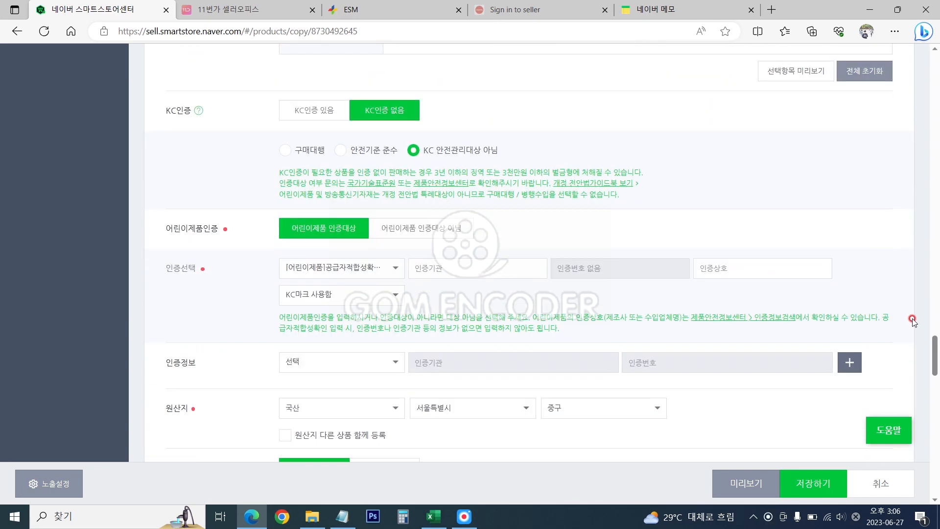
scroll(912, 319, "down", 3)
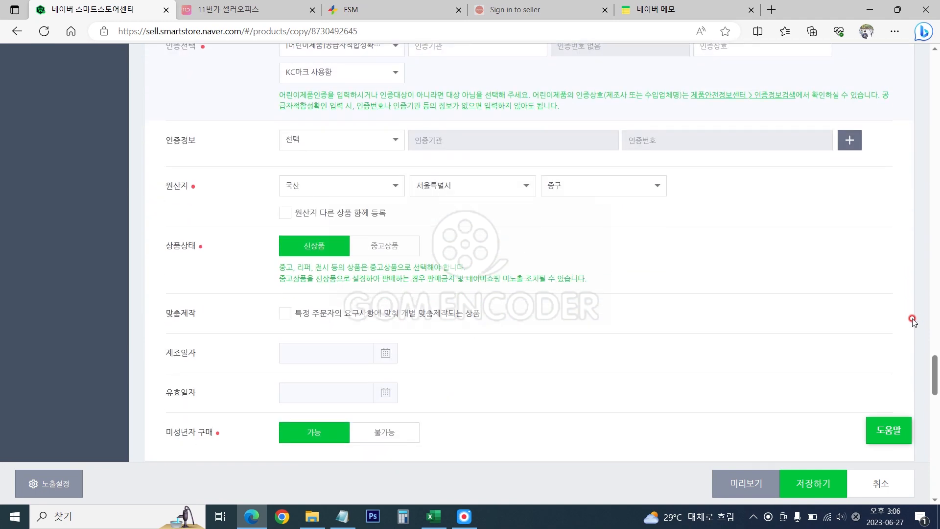
scroll(913, 319, "up", 2)
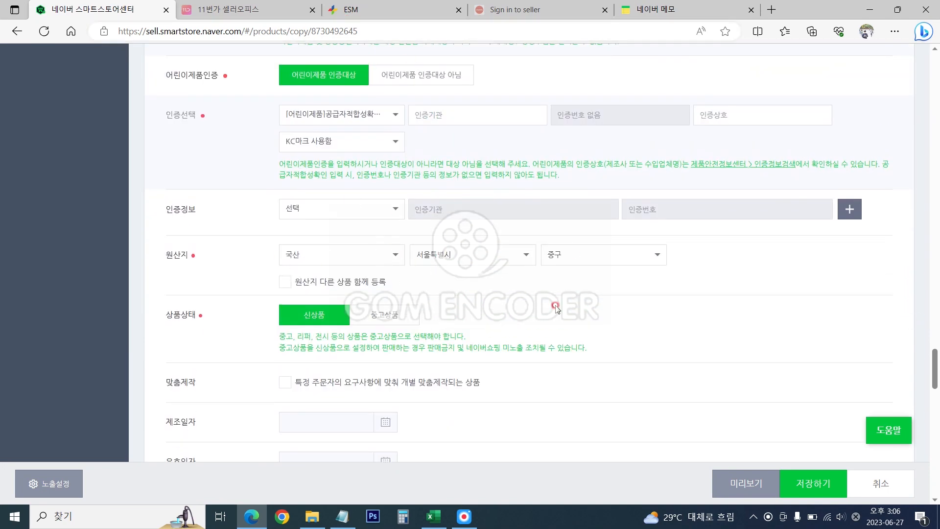
scroll(860, 321, "down", 7)
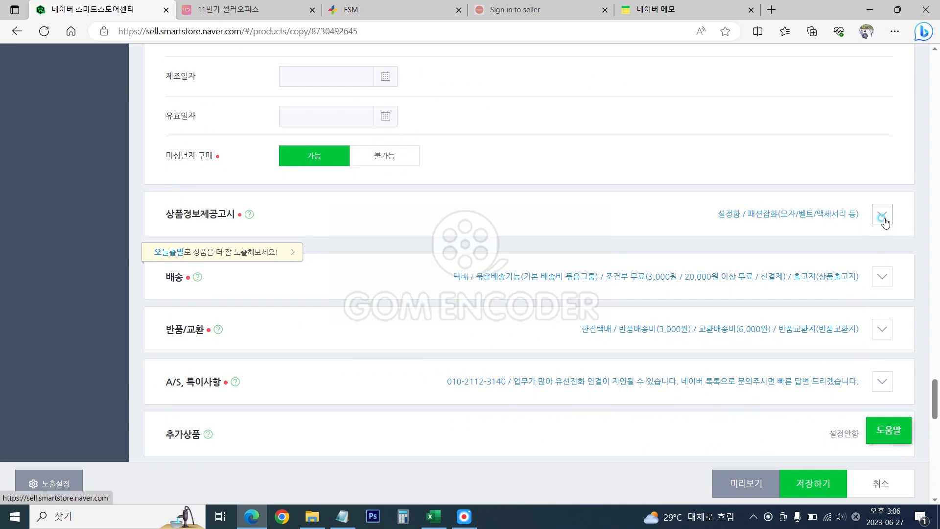
Expand 상품정보제공고시 and replace the 소재 value with "폴리에스테르&합성pvc" from the notes.
left_click(883, 217)
scroll(663, 277, "down", 3)
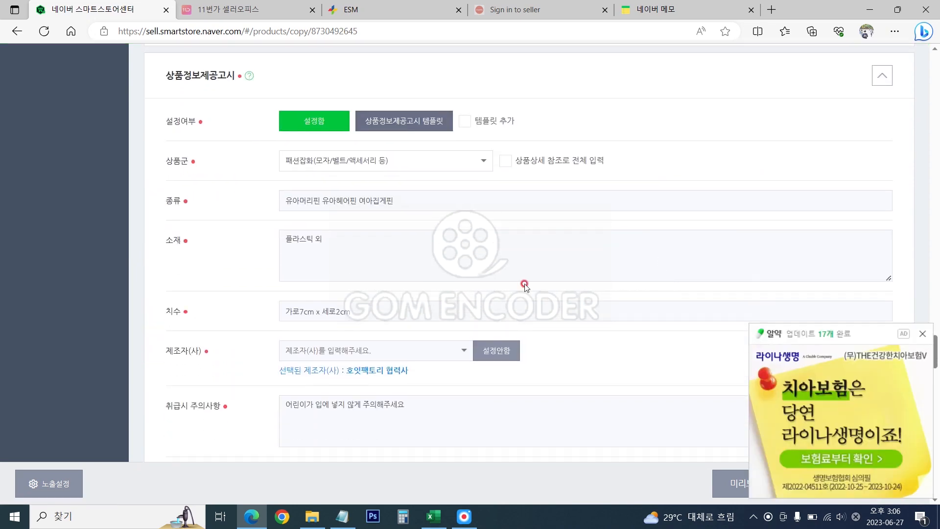
left_click(343, 517)
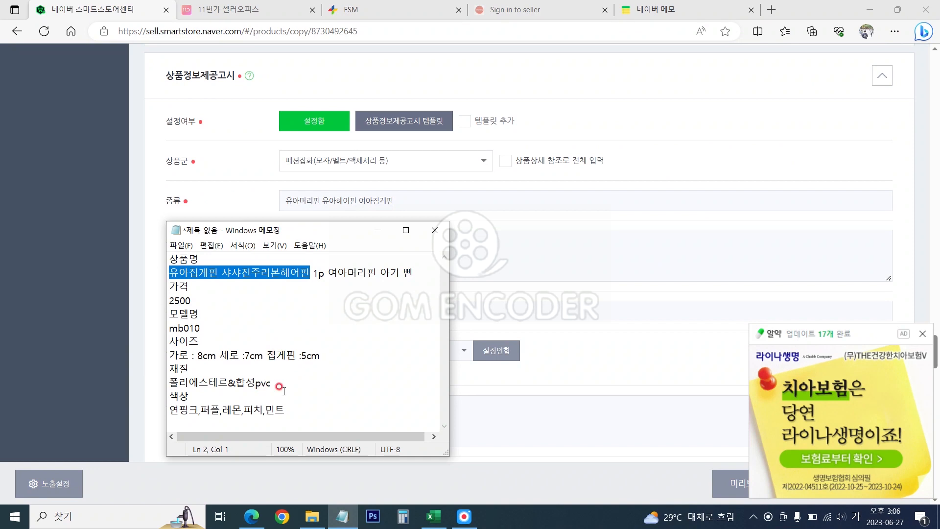
left_click_drag(280, 386, 141, 379)
key("ctrl+c")
left_click_drag(474, 249, 176, 242)
key("ctrl+v")
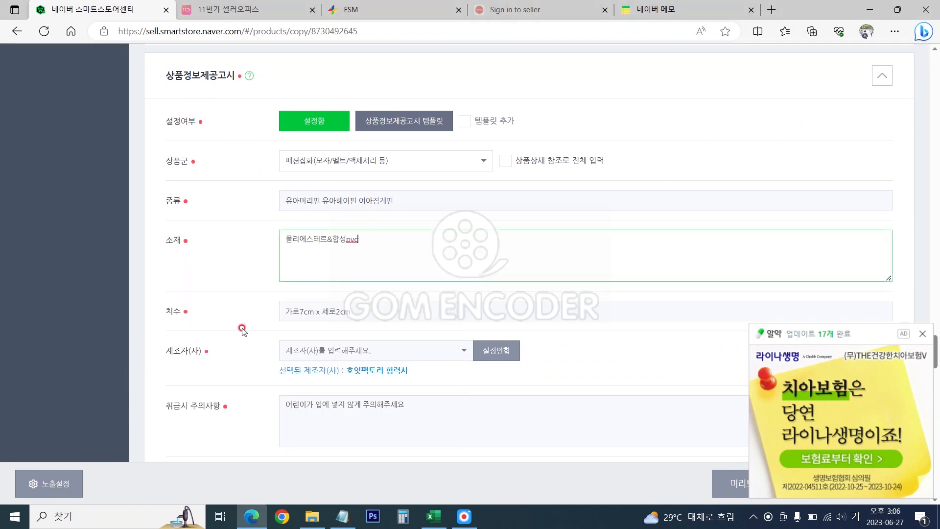
Replace the 치수 value with "가로 : 8cm 세로 :7cm 집게핀 :5cm" from the notes.
left_click(342, 517)
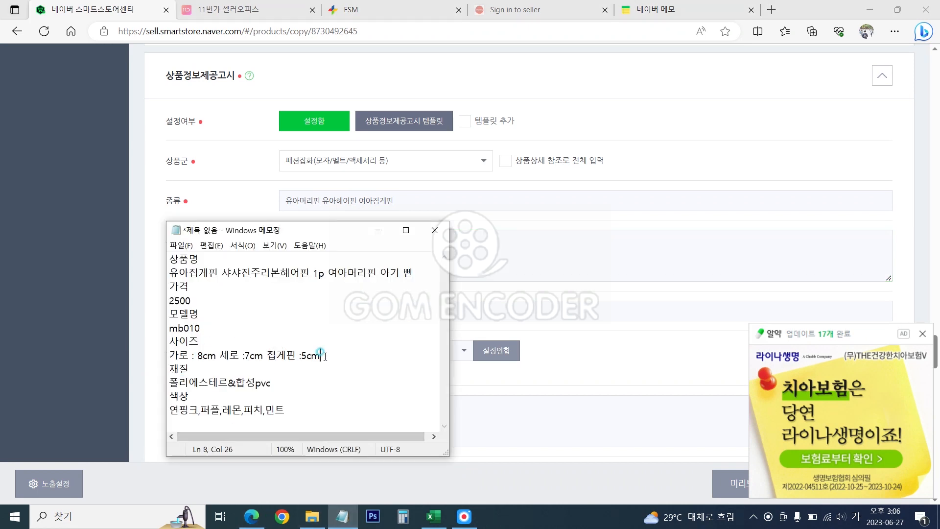
left_click_drag(319, 355, 87, 354)
key("ctrl+c")
left_click(48, 247)
left_click_drag(364, 305, 191, 315)
key("ctrl+v")
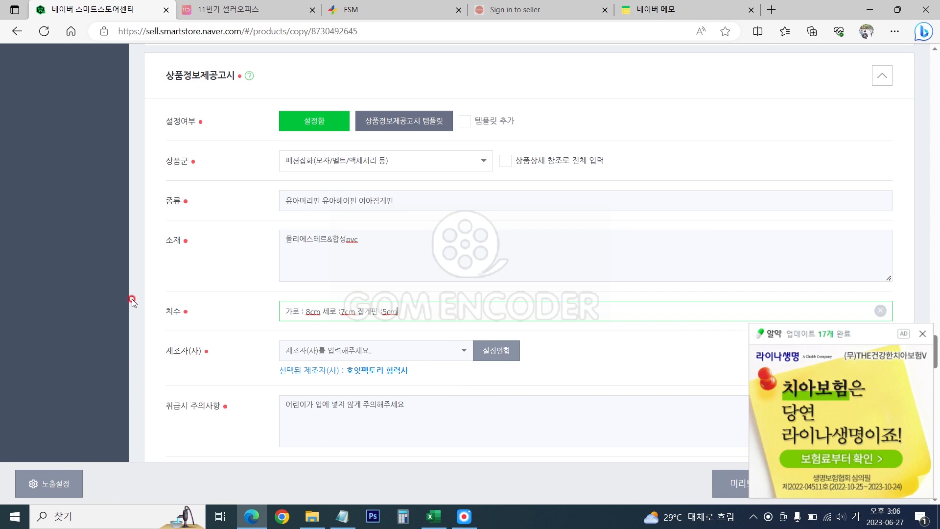
Review the rest of the product notice, then expand and check the 배송 and 반품/교환 settings.
scroll(168, 323, "down", 6)
scroll(168, 315, "up", 3)
left_click(286, 172)
scroll(220, 267, "down", 15)
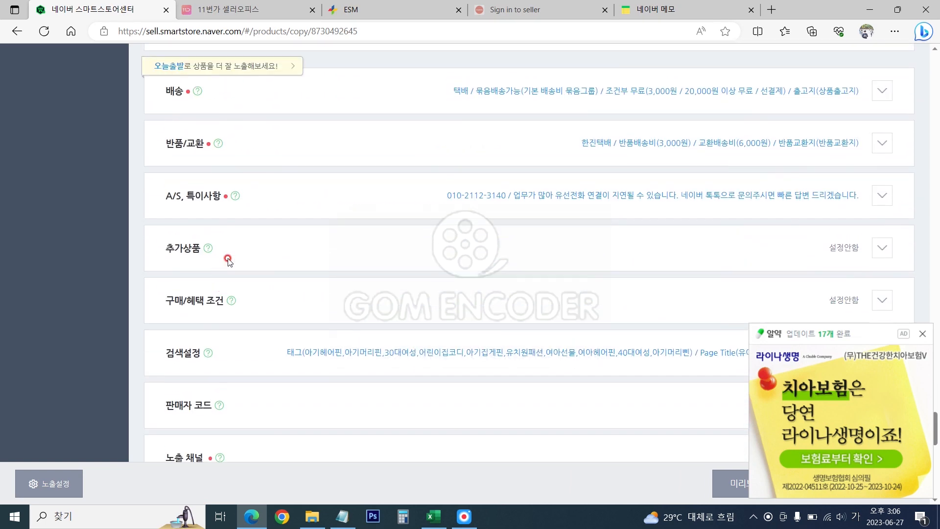
scroll(220, 267, "up", 1)
left_click(882, 111)
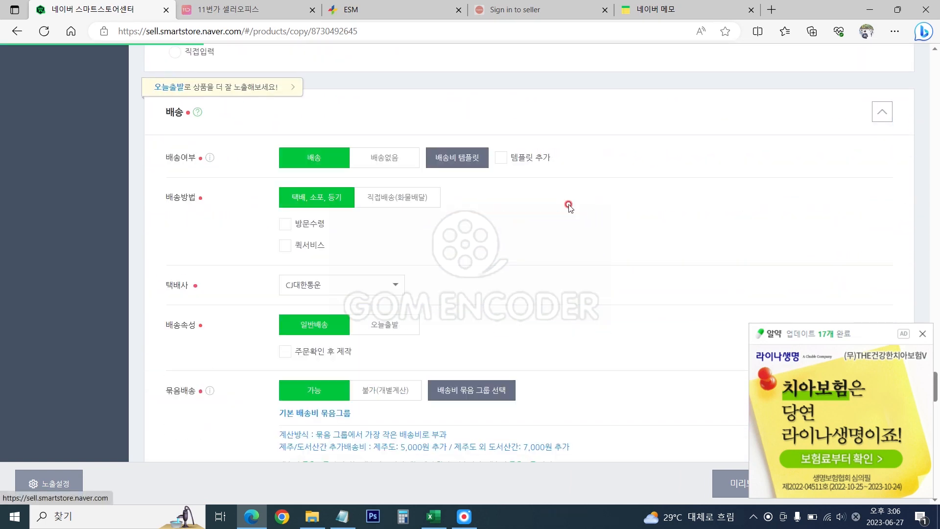
scroll(231, 273, "down", 10)
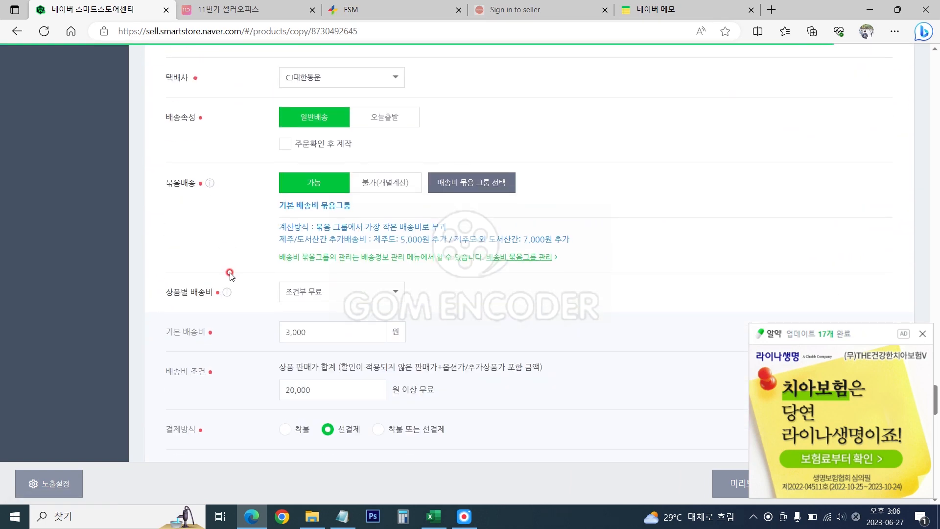
scroll(229, 273, "down", 3)
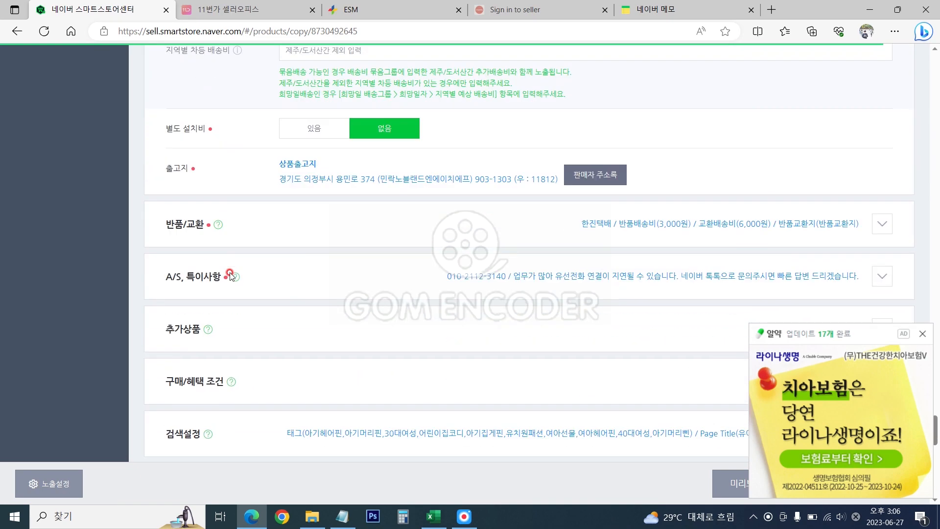
left_click(882, 207)
scroll(286, 267, "down", 7)
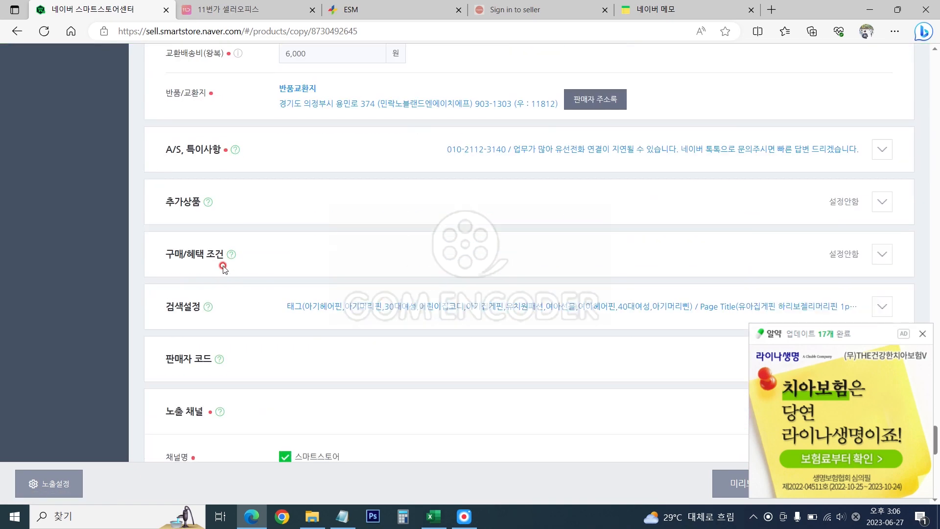
scroll(581, 252, "down", 3)
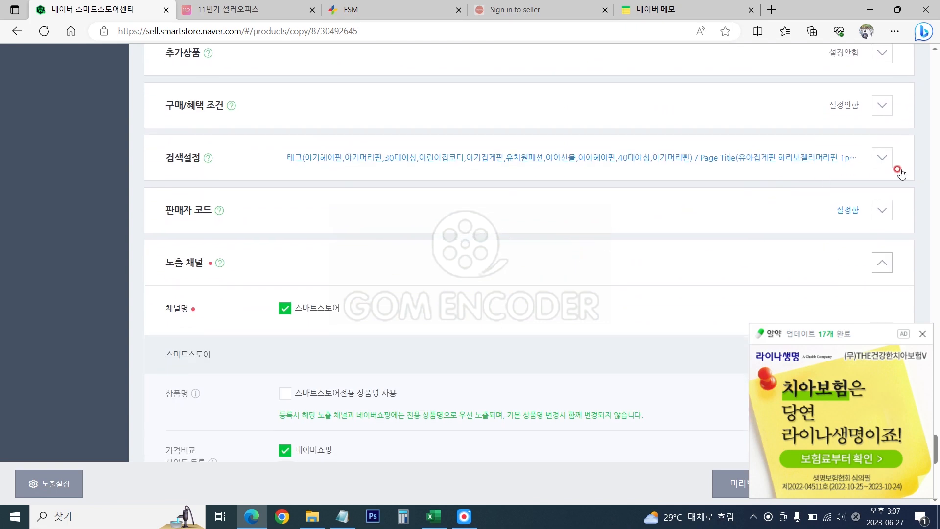
Expand 검색설정 and replace the Page Title with "유아집게핀 샤샤진주리본헤어핀 1p 여아머리핀 아기 삔" from the notes.
left_click(884, 159)
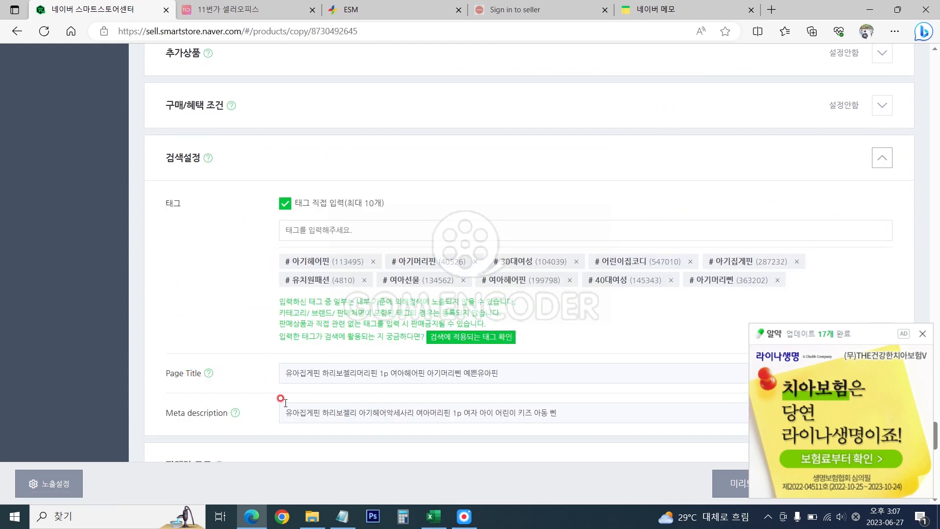
left_click(342, 517)
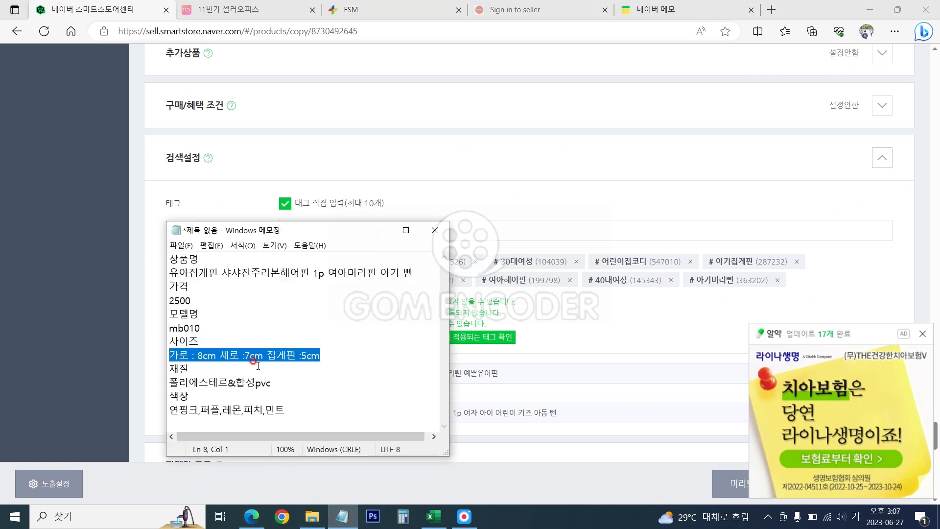
left_click_drag(432, 273, 406, 265)
key("ctrl+c")
left_click_drag(515, 373, 97, 374)
key("ctrl+v")
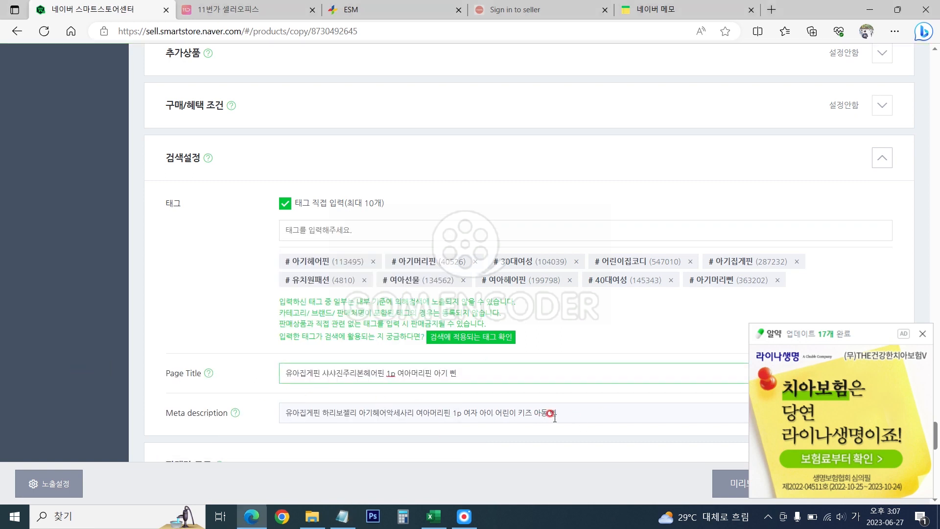
Replace the Meta description with "유아집게핀 샤샤진주리본헤어핀 1p 여아머리핀 아기 삔" and dismiss the advertisement popup.
left_click_drag(554, 416, 161, 414)
key("ctrl+v")
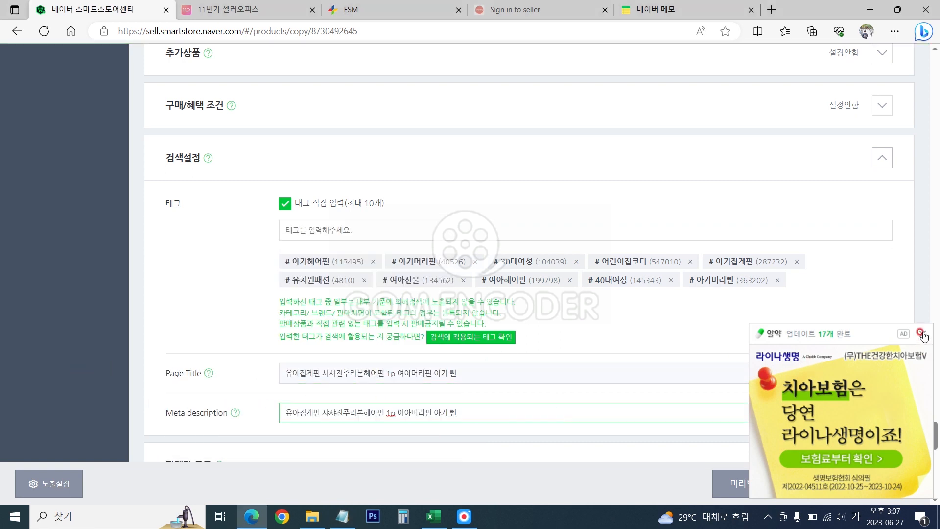
left_click(922, 334)
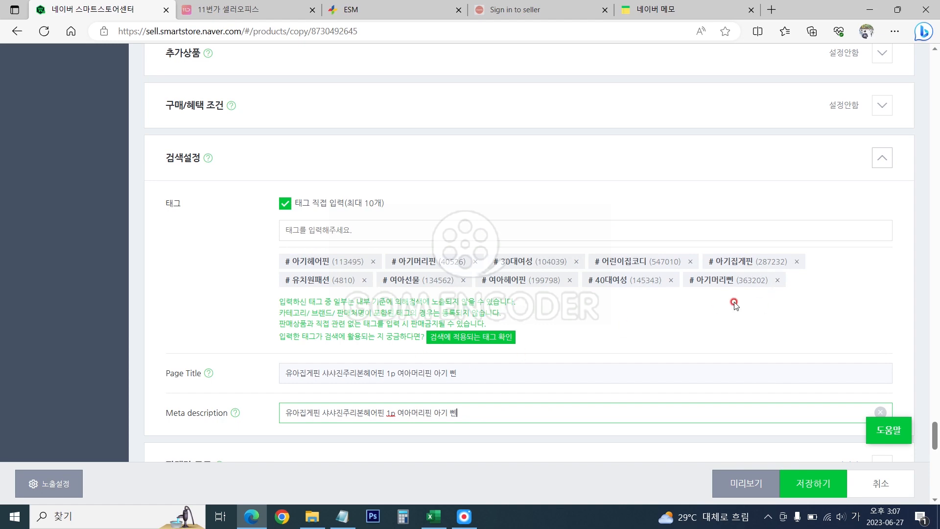
Expand the 판매자 코드 section and replace the 판매자 상품코드 with "mb010" from the notes.
scroll(242, 292, "down", 5)
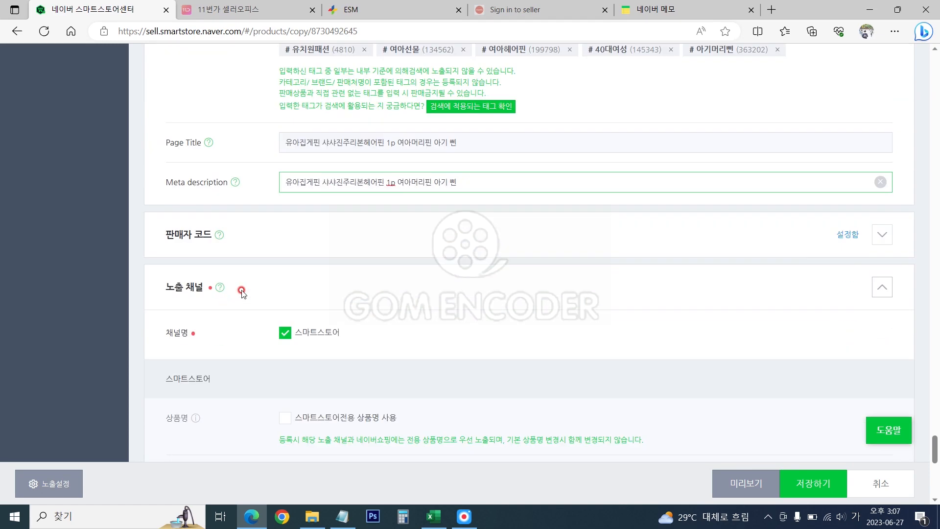
left_click(881, 186)
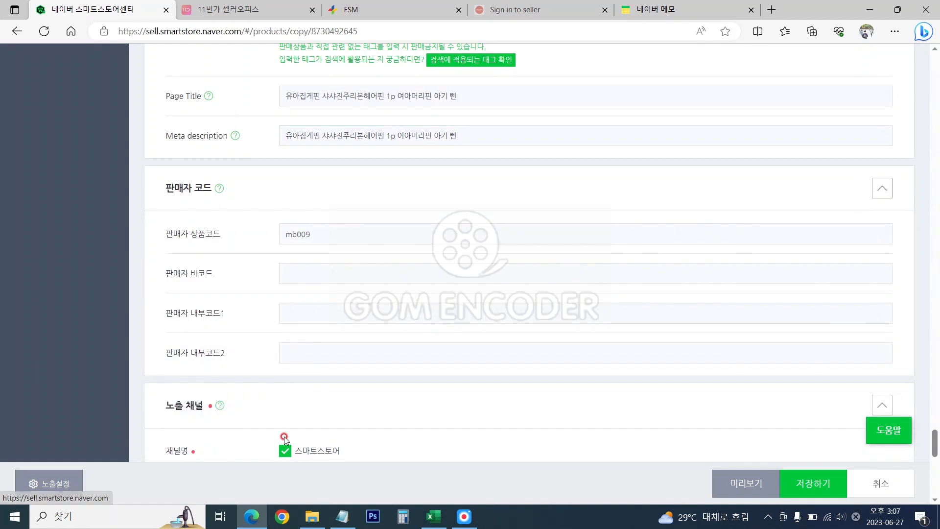
left_click(342, 516)
left_click_drag(206, 329, 157, 328)
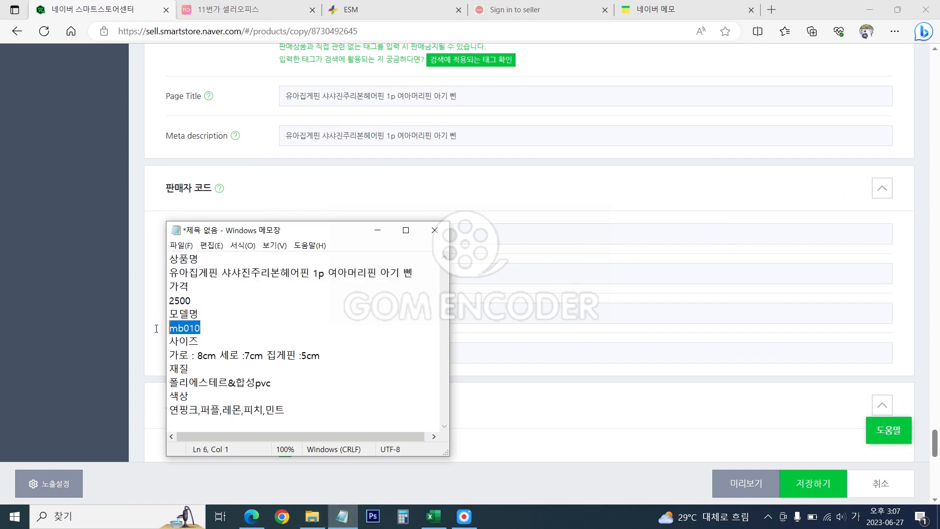
left_click(67, 269)
left_click(352, 233)
Save the copied product listing and open its published store page.
scroll(469, 347, "down", 4)
scroll(469, 348, "down", 6)
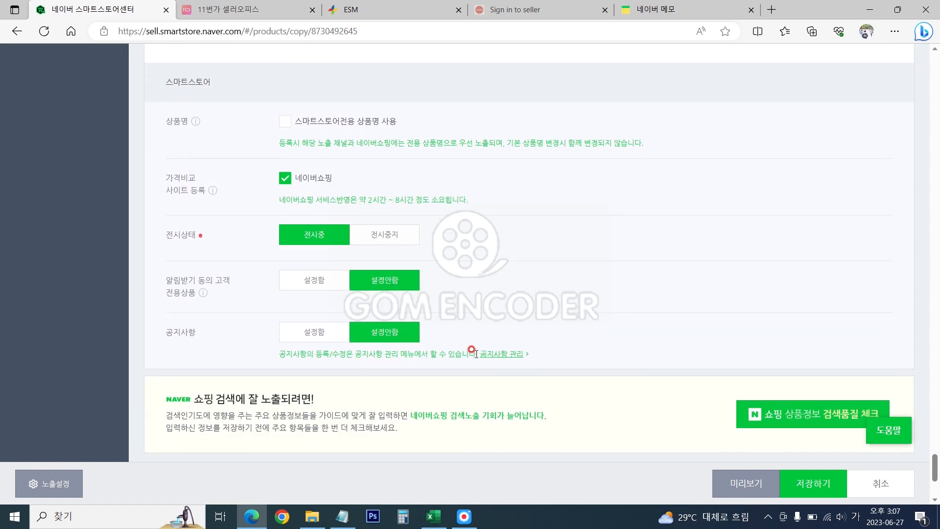
left_click(565, 406)
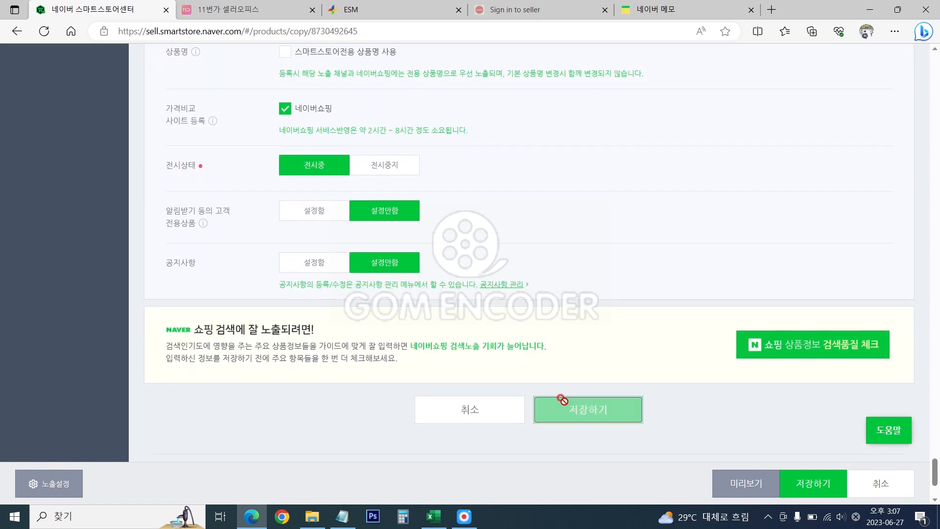
left_click(434, 127)
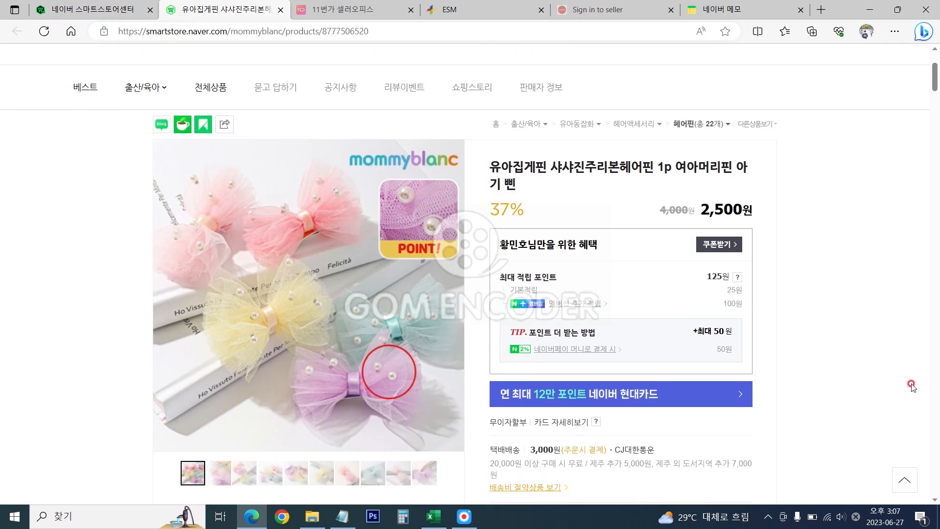
Check the published listing's images, price, product information, 컬러 options and detail description.
scroll(911, 387, "down", 10)
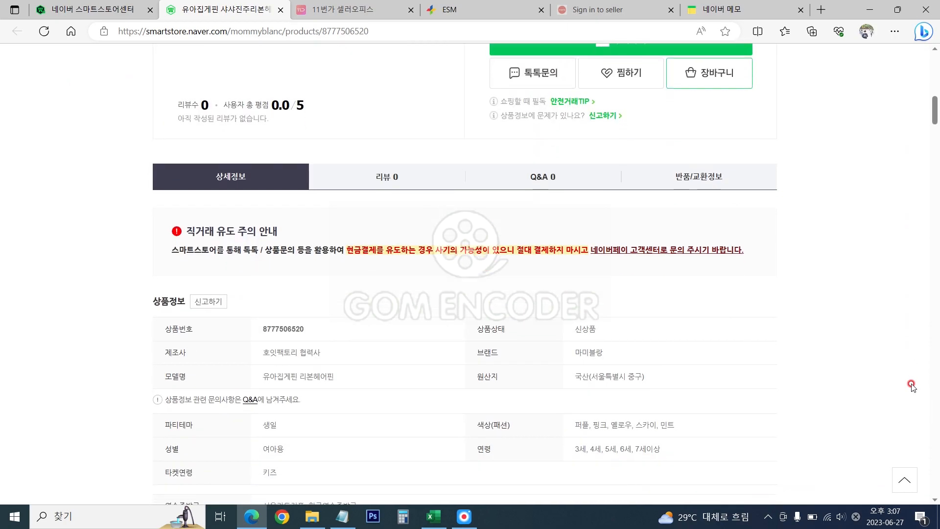
scroll(909, 325, "up", 7)
left_click(619, 315)
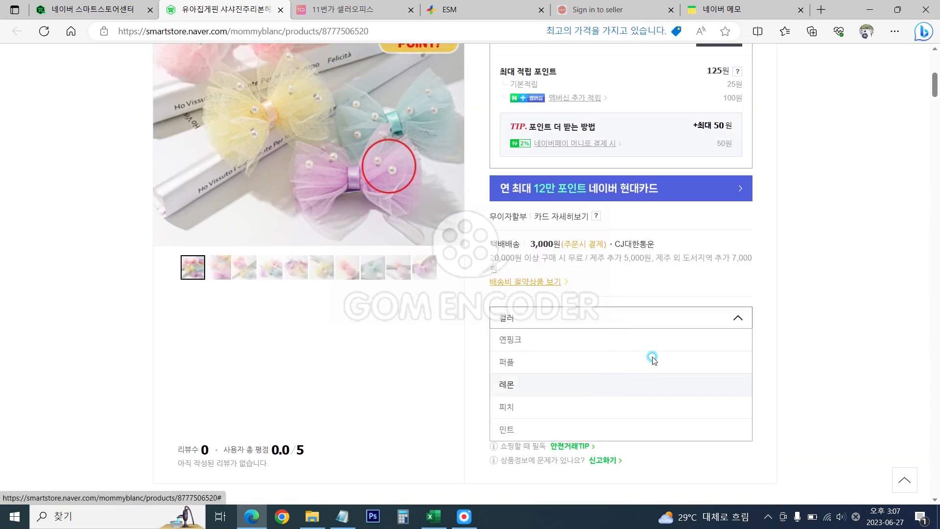
left_click(638, 365)
scroll(867, 354, "down", 15)
scroll(866, 354, "down", 20)
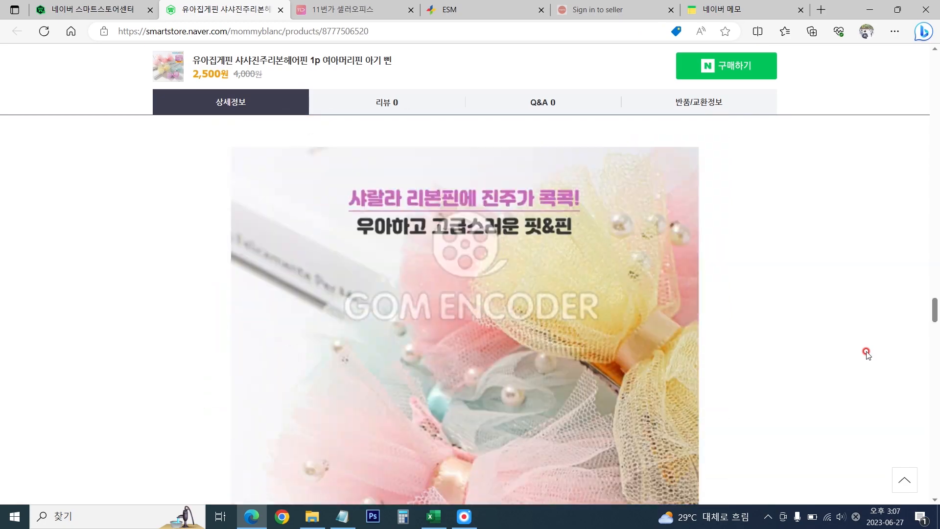
scroll(867, 354, "down", 5)
left_click_drag(934, 325, 935, 61)
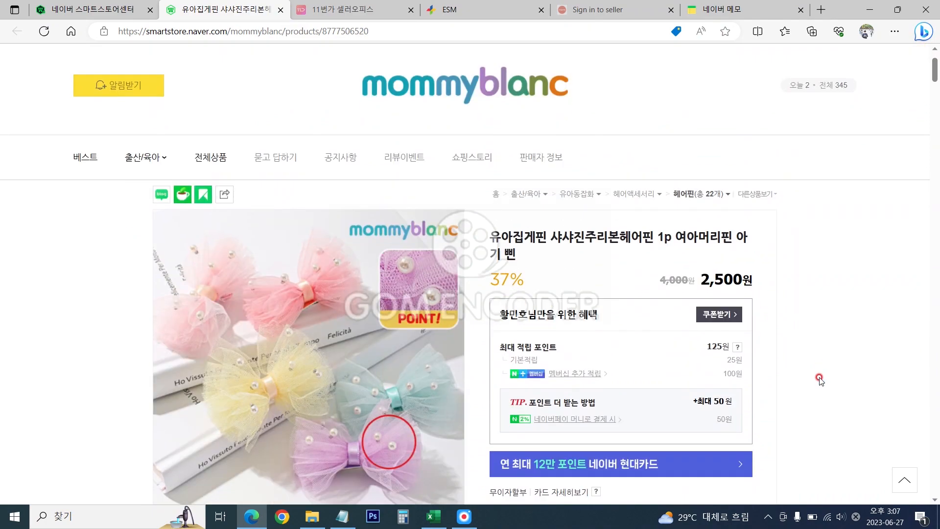
scroll(819, 380, "down", 1)
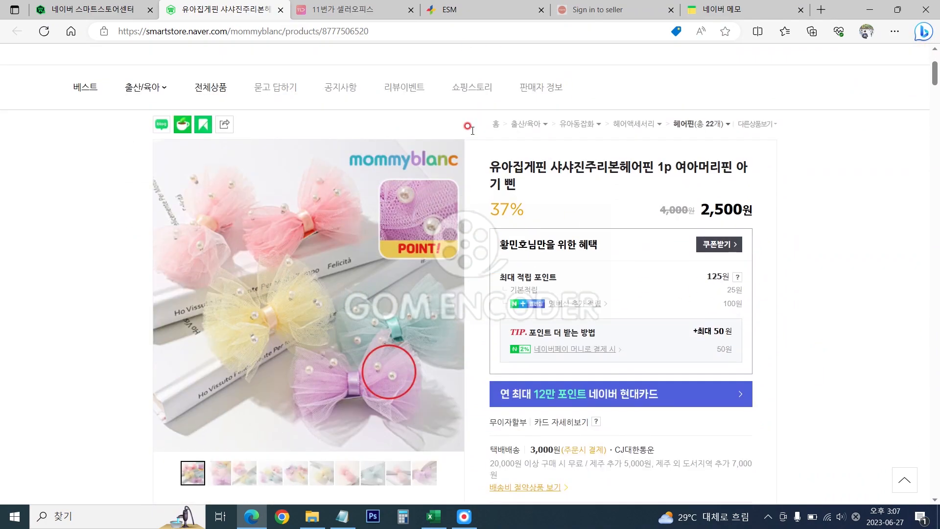
Switch to the 11번가 셀러오피스, log in and open the 상품조회/수정 page under 상품관리.
left_click(369, 4)
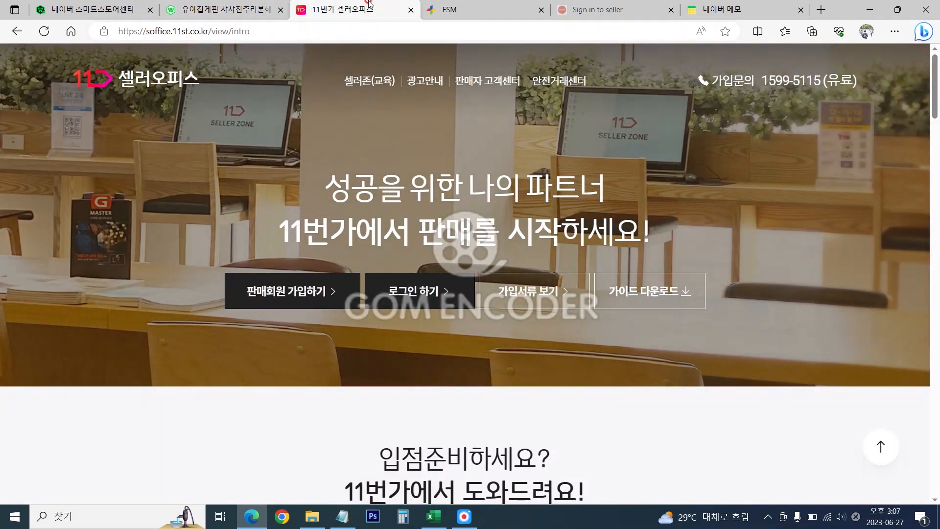
left_click(429, 289)
left_click(49, 184)
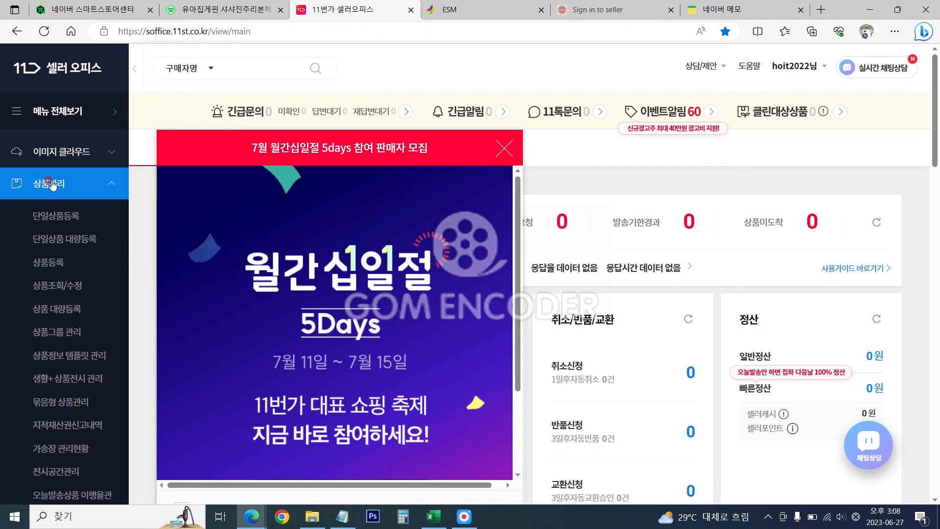
left_click(73, 284)
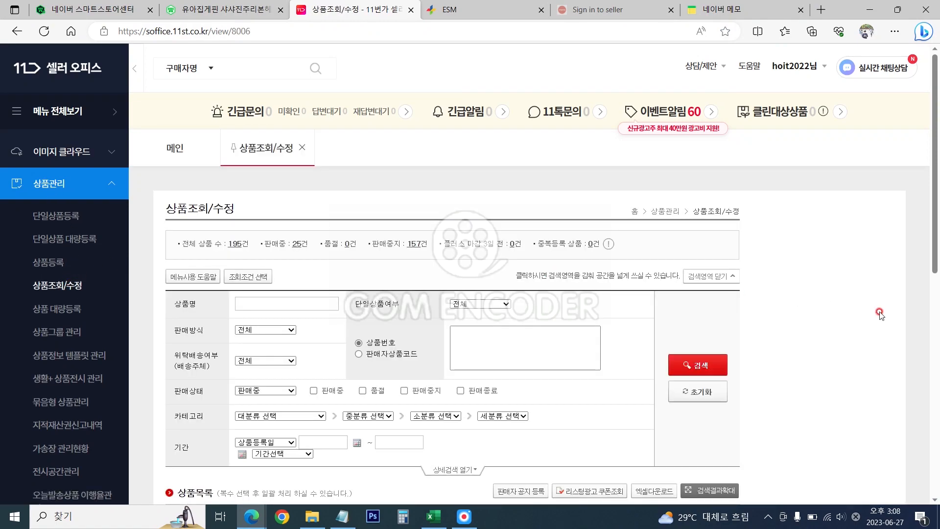
Select the mb009 product in the 상품목록 and start a 상품복사 of it.
scroll(876, 316, "down", 6)
scroll(877, 315, "down", 1)
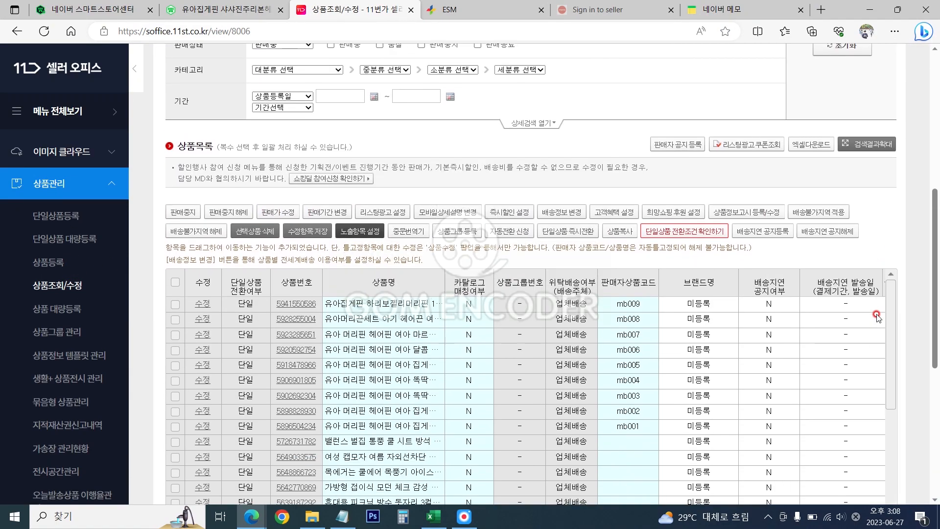
left_click(175, 304)
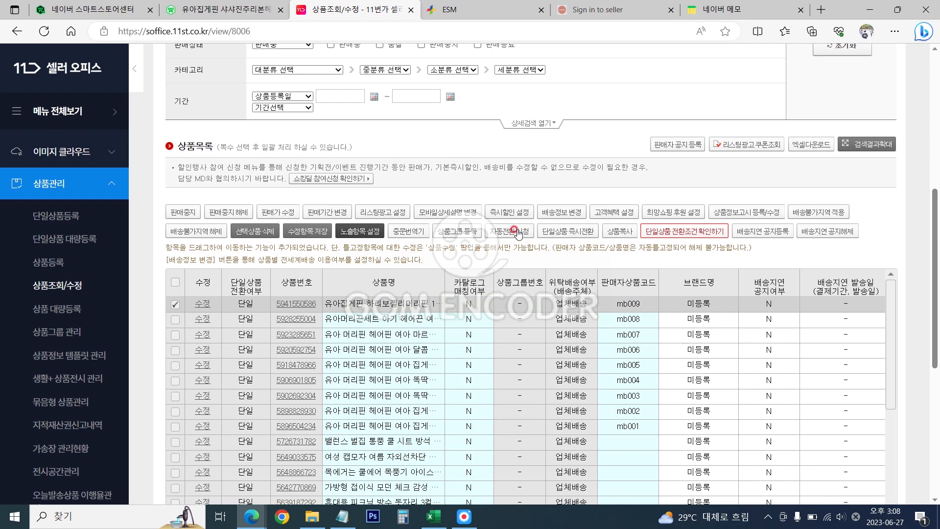
left_click(620, 233)
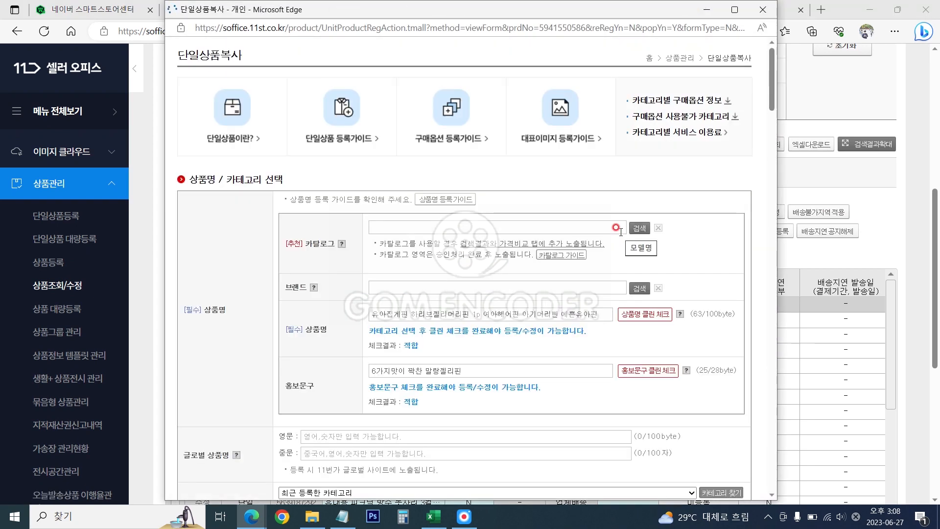
Replace the 상품명 with "유아집게핀 샤샤진주리본헤어핀 1p 여아머리핀 아기 삔" from the notes and run its clean check.
left_click(342, 516)
left_click_drag(424, 275, 177, 276)
key("ctrl+c")
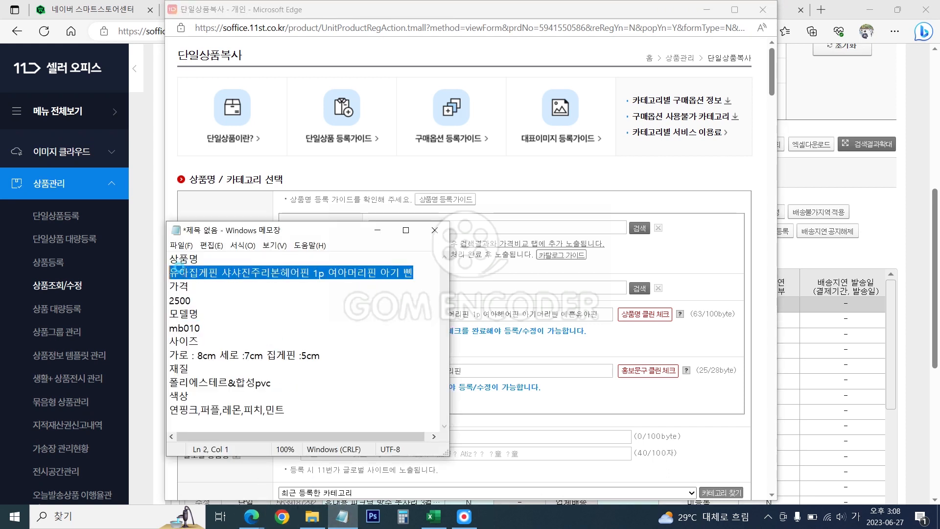
left_click(599, 314)
key("ctrl+a")
key("ctrl+v")
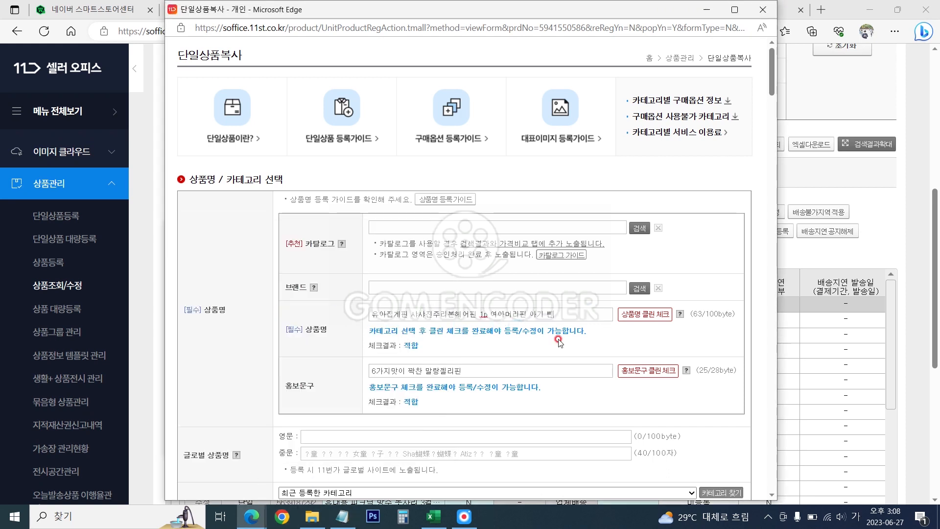
left_click(636, 316)
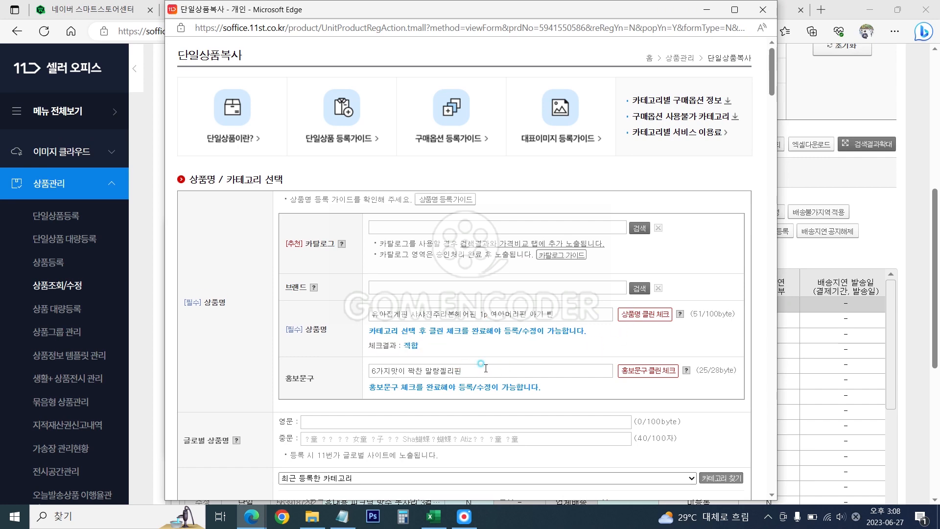
Replace the 홍보문구 with "샤랄라 리본핀에 진주뽀인트" and run its clean check.
left_click_drag(497, 368, 292, 391)
scroll(716, 403, "down", 1)
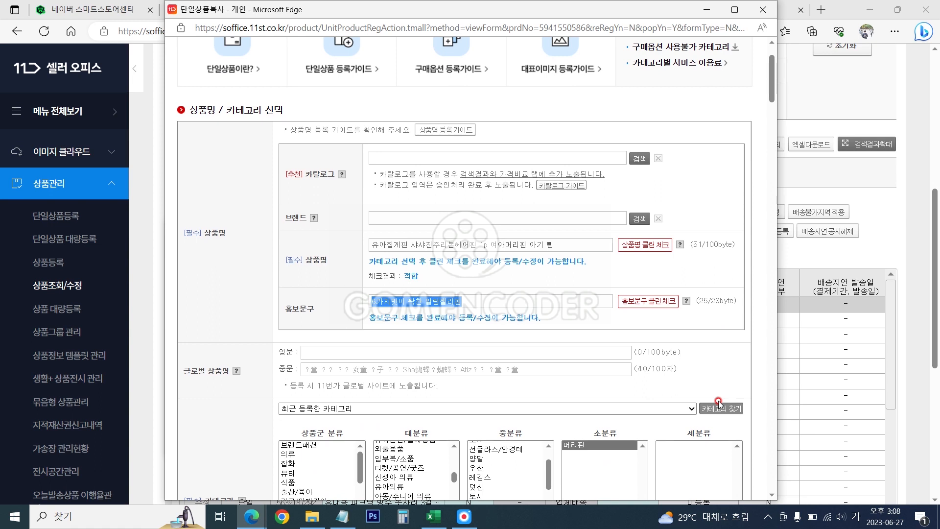
type("사랄라 리본핀에 진주뽀인트")
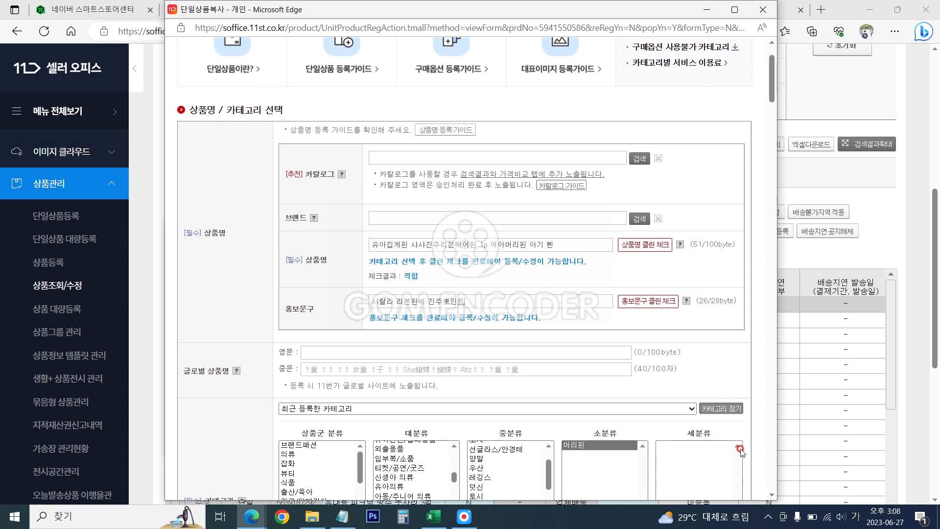
left_click(645, 301)
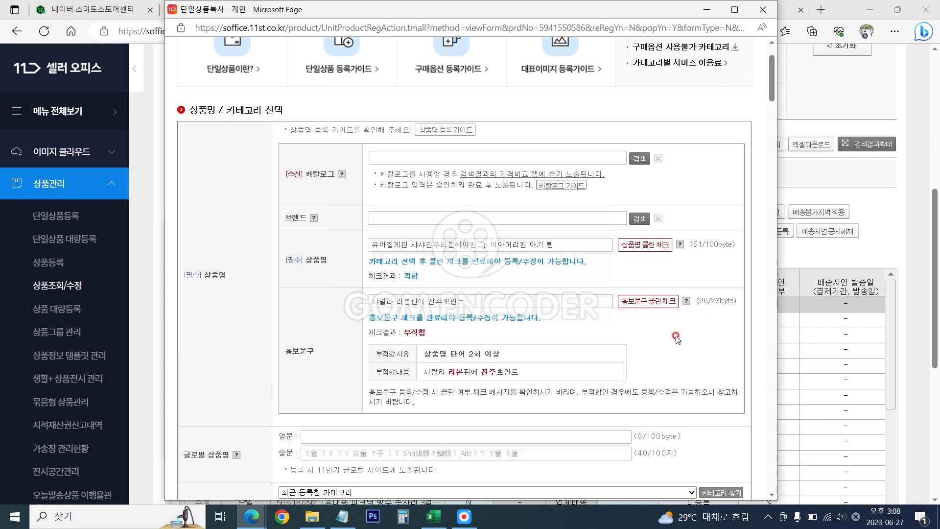
Remove "리본" from the 홍보문구 and run the clean check again.
left_click_drag(410, 301, 416, 302)
key("BackSpace")
key("BackSpace")
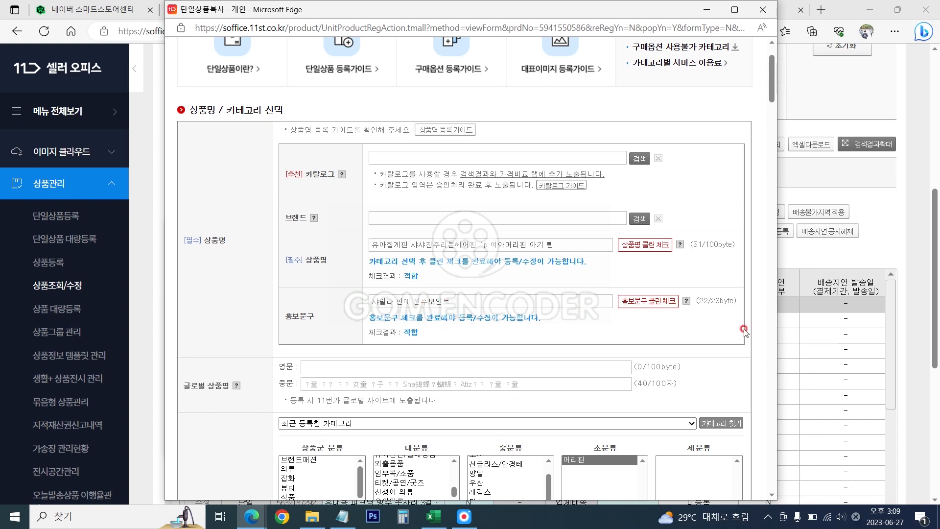
Delete the old 목록 이미지, all three 추가 이미지 and the 대표이미지 in the 이미지 등록 area.
scroll(744, 341, "down", 6)
scroll(744, 341, "down", 7)
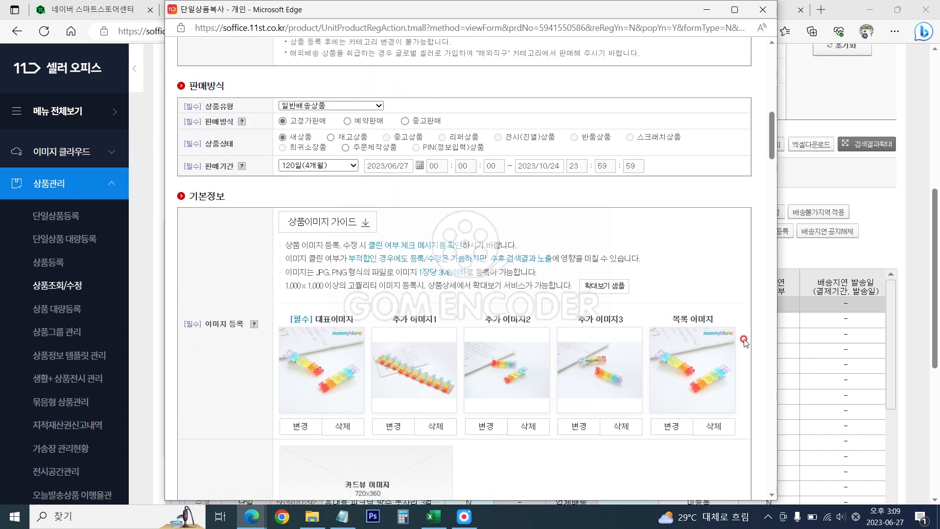
left_click(714, 362)
left_click(619, 355)
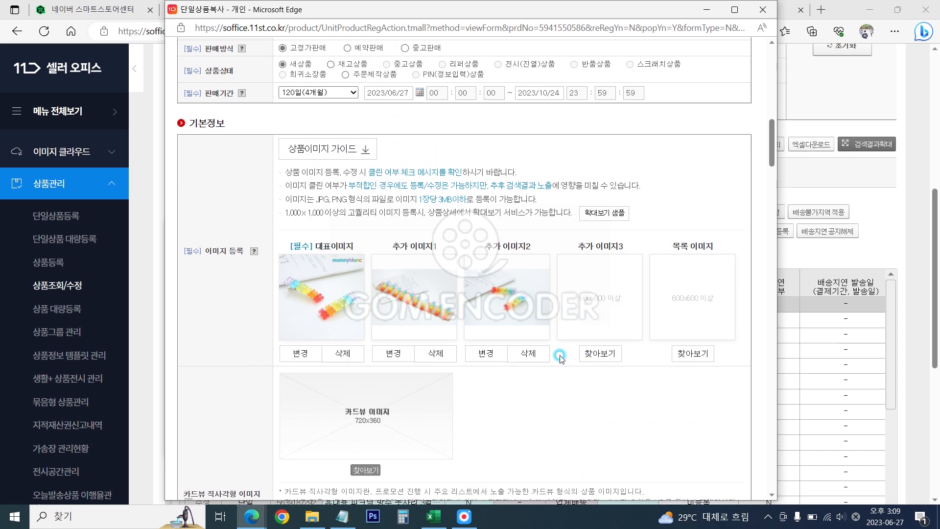
left_click(528, 355)
left_click(435, 355)
left_click(342, 353)
Upload 배너_샤샤진주리본집게핀1.jpg as the 대표이미지 and 배너_샤샤진주리본집게핀2.jpg as 추가 이미지1.
left_click(321, 314)
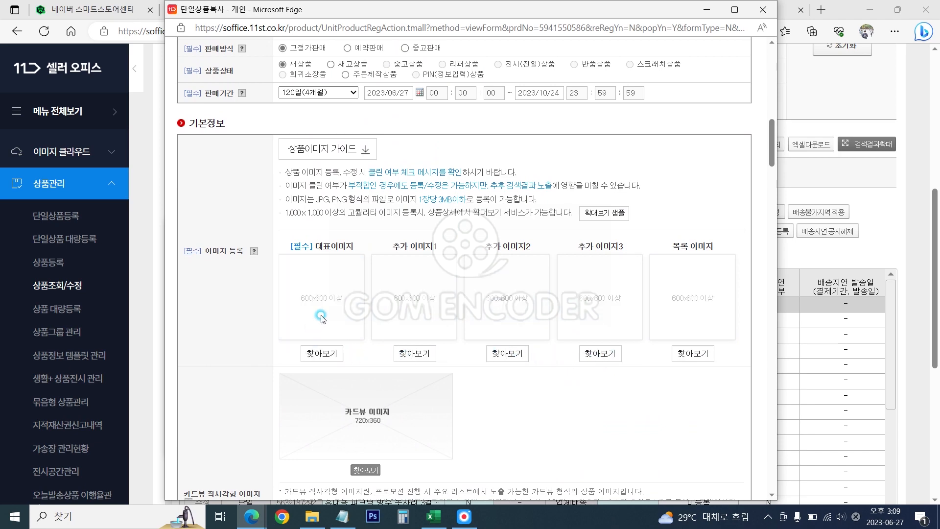
left_click(332, 359)
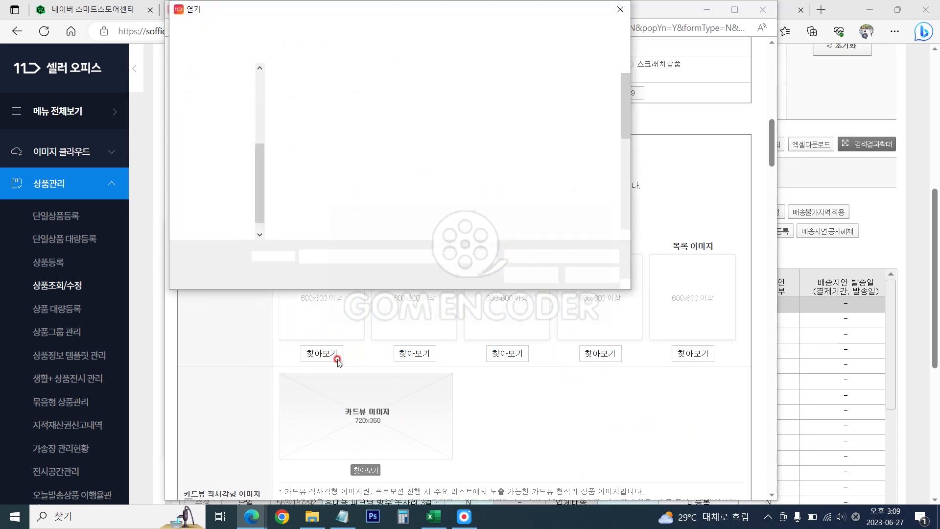
double_click(283, 94)
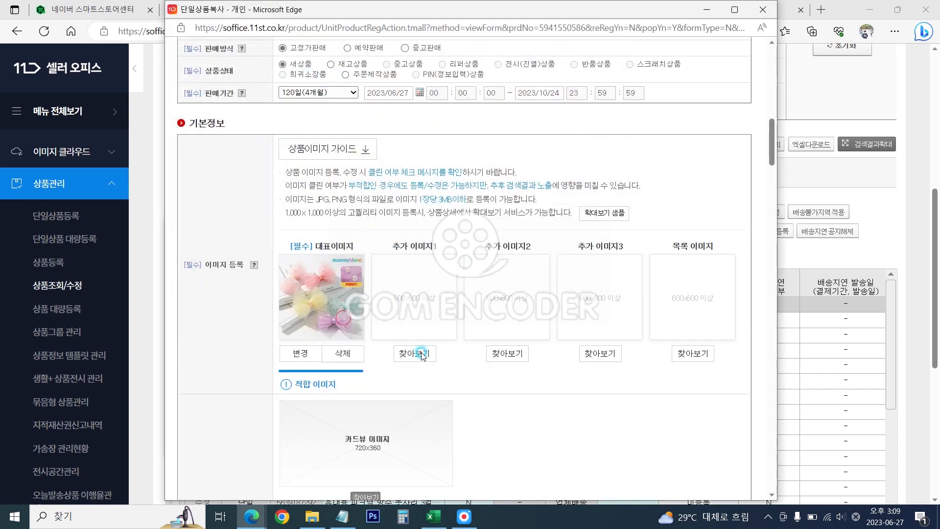
left_click(424, 353)
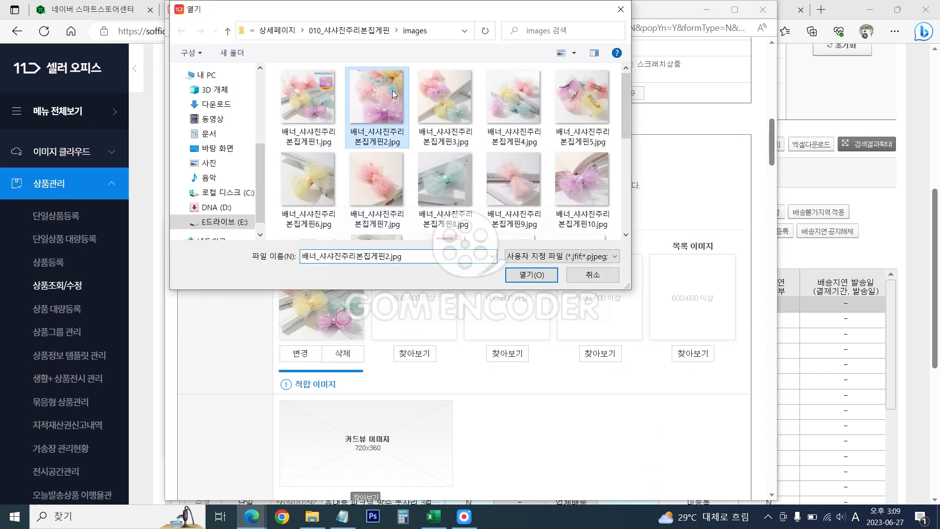
double_click(390, 93)
Upload 배너_샤샤진주리본집게핀3.jpg as 추가 이미지2 and 배너_샤샤진주리본집게핀5.jpg as 추가 이미지3.
left_click(513, 353)
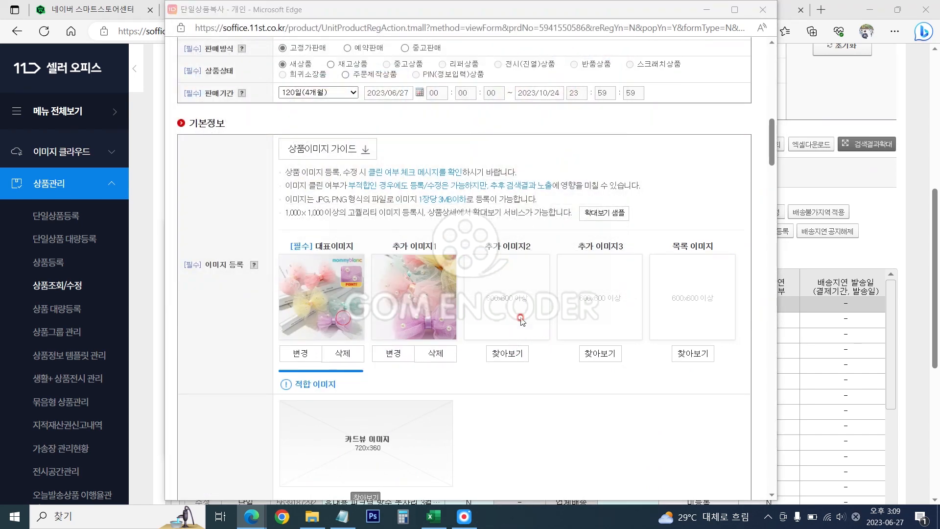
double_click(464, 109)
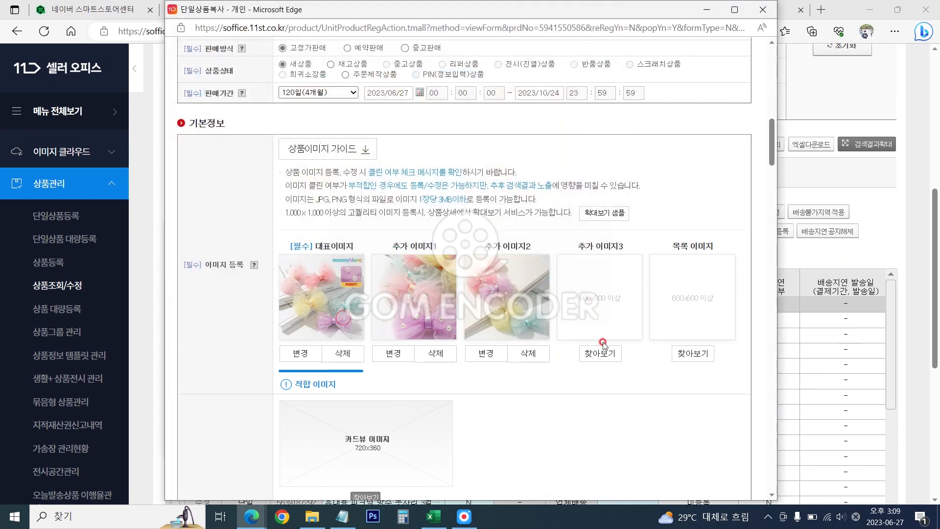
left_click(604, 353)
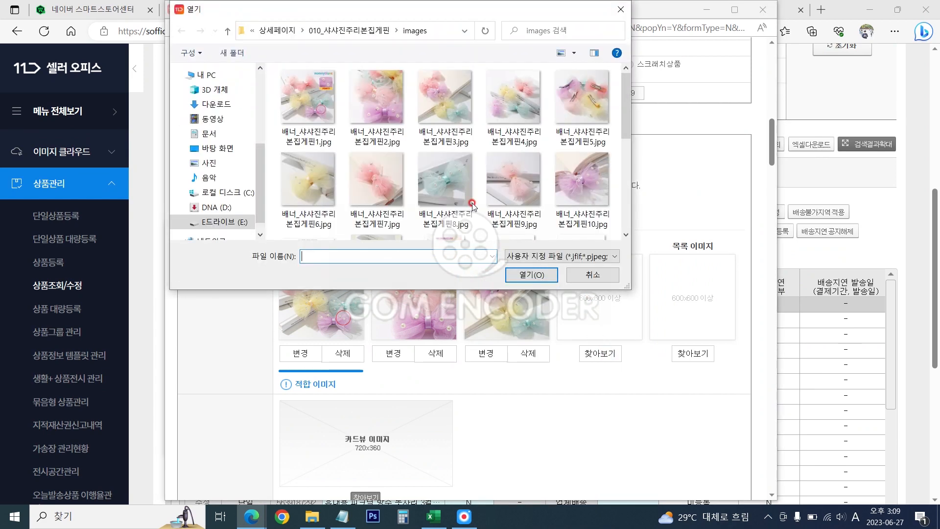
double_click(586, 121)
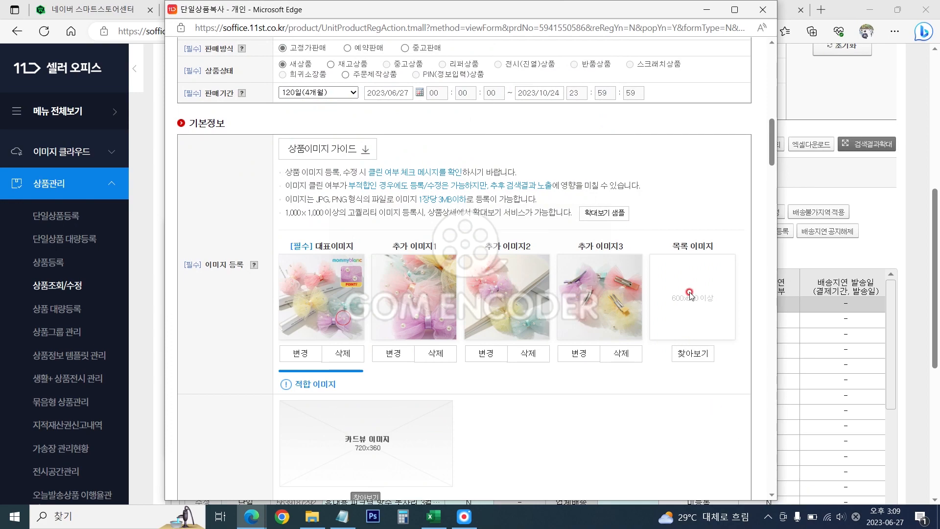
scroll(732, 338, "down", 10)
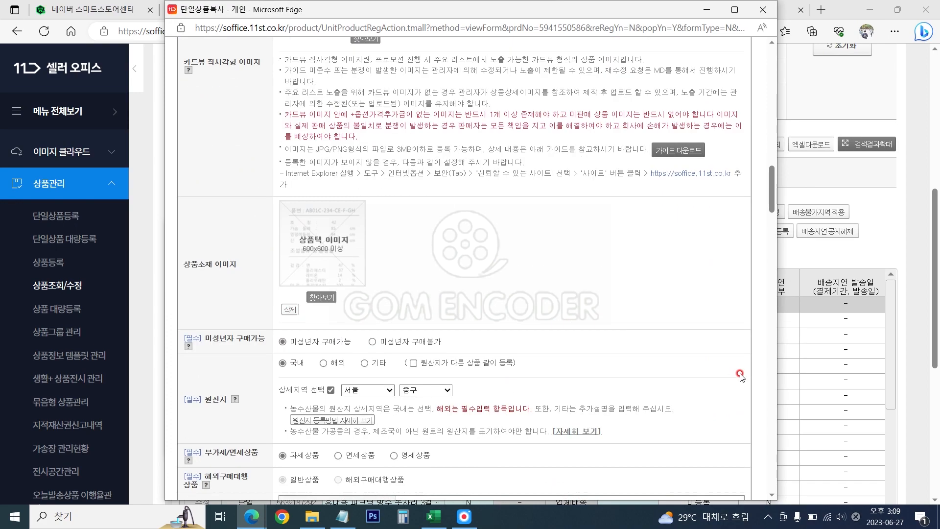
Set the 판매가 in the sales information to 2500원.
scroll(635, 342, "down", 7)
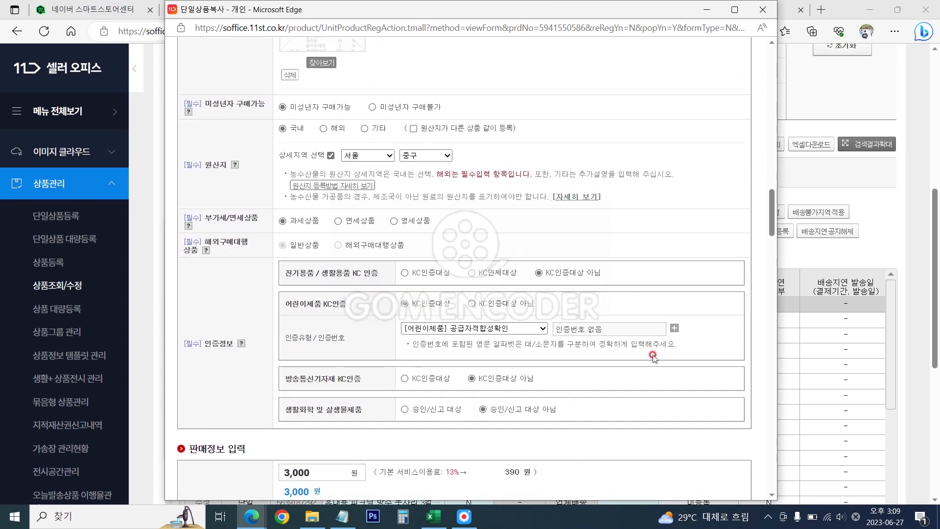
left_click_drag(294, 194, 149, 195)
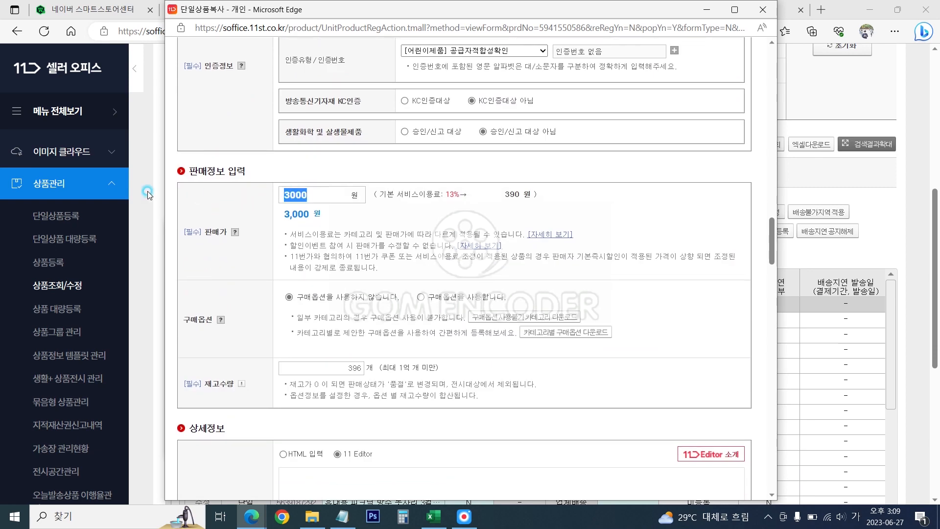
type("2500")
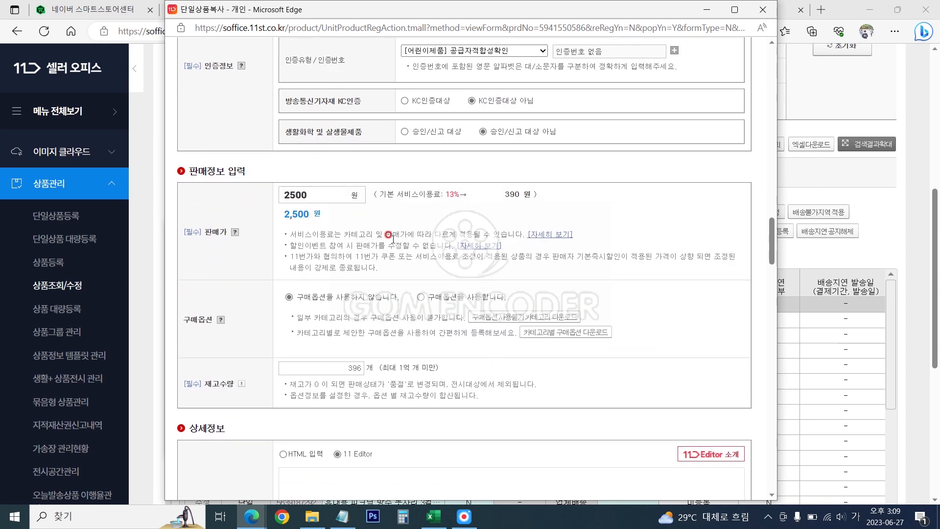
Enable purchase options with 색상 and add the colours 연핑크, 퍼플, 레몬, 피치 and 민트 copied from the product memo.
left_click(440, 297)
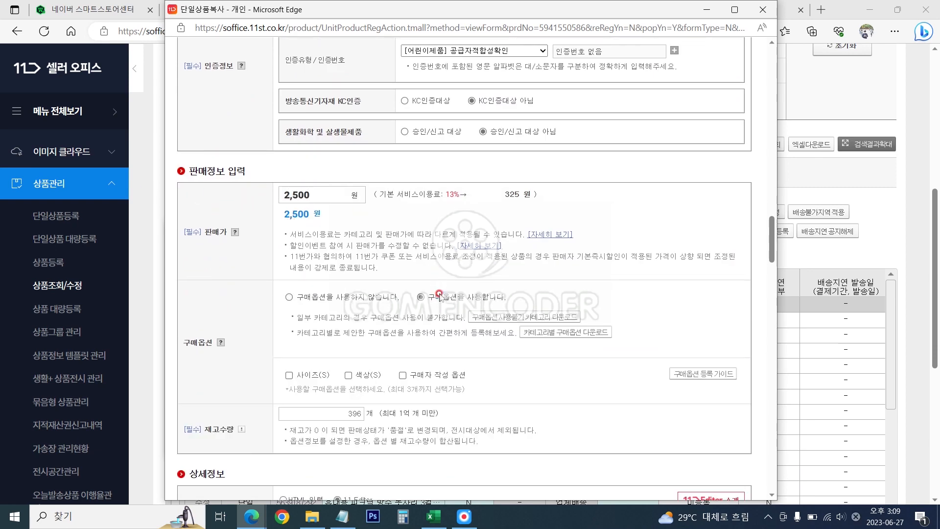
left_click(360, 375)
scroll(626, 370, "down", 4)
left_click(342, 516)
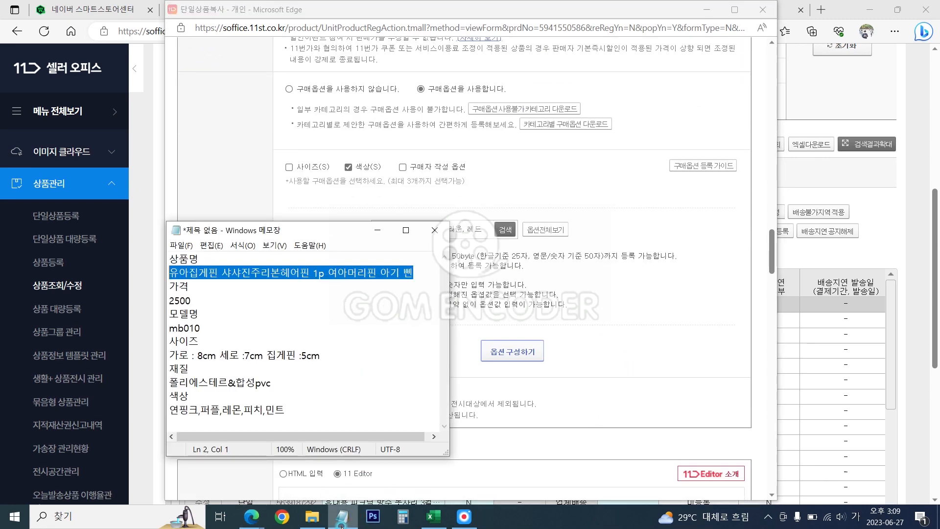
left_click_drag(285, 409, 125, 400)
key("ctrl+c")
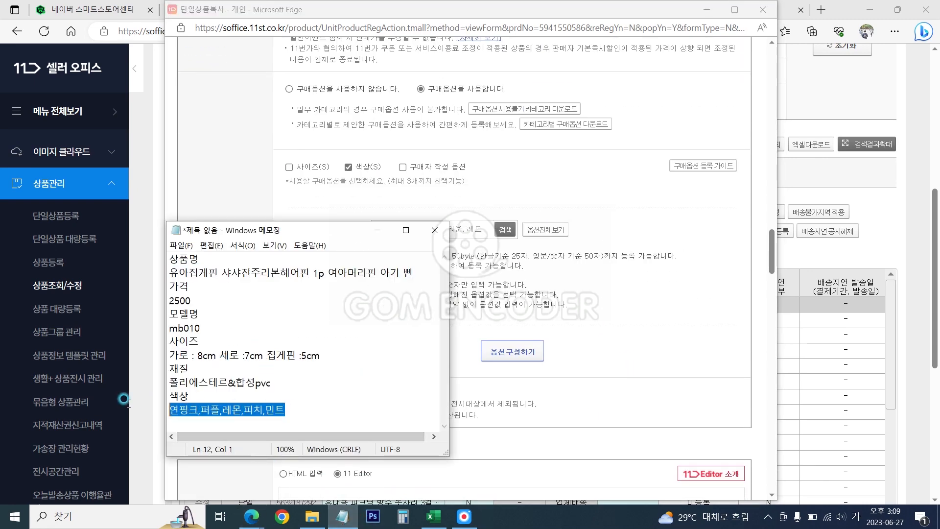
left_click(473, 228)
key("ctrl+v")
left_click(506, 237)
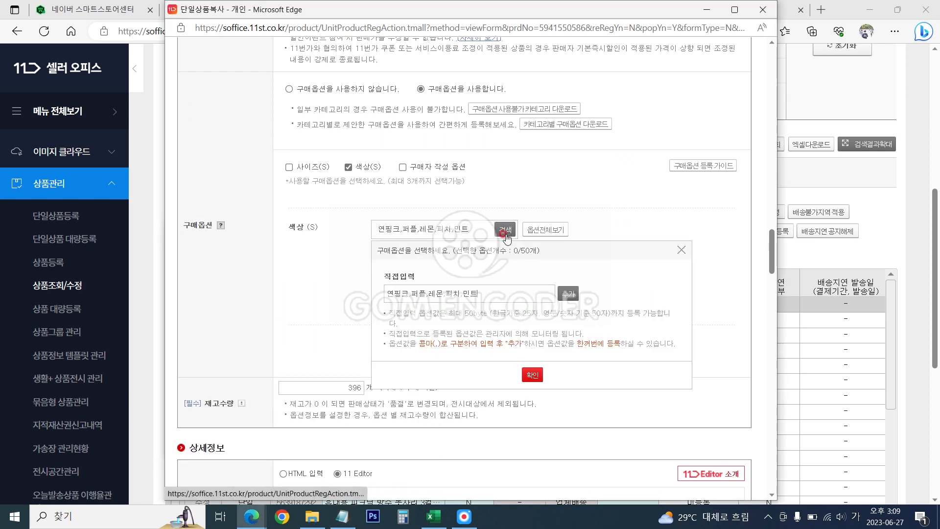
left_click(567, 294)
left_click(533, 375)
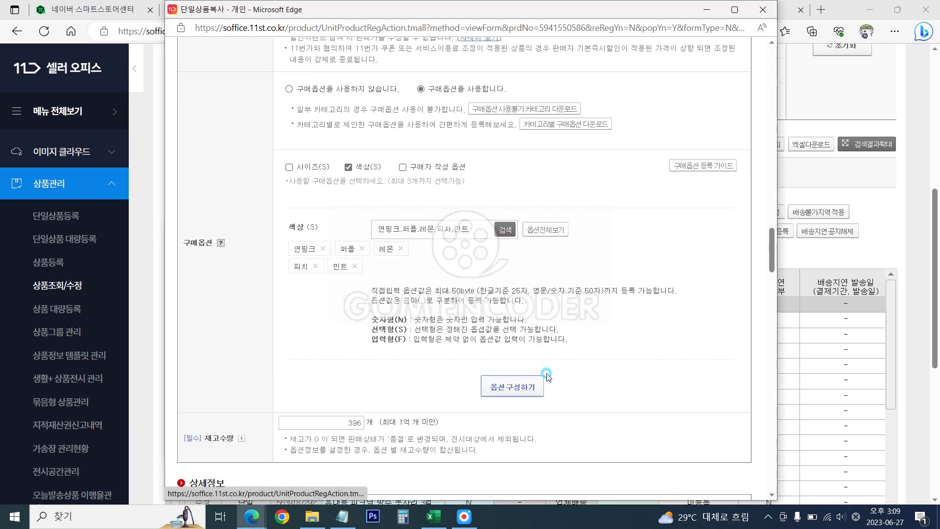
Build the colour option table and apply a 재고수량 of 99 to all five options.
left_click(470, 385)
scroll(409, 337, "down", 6)
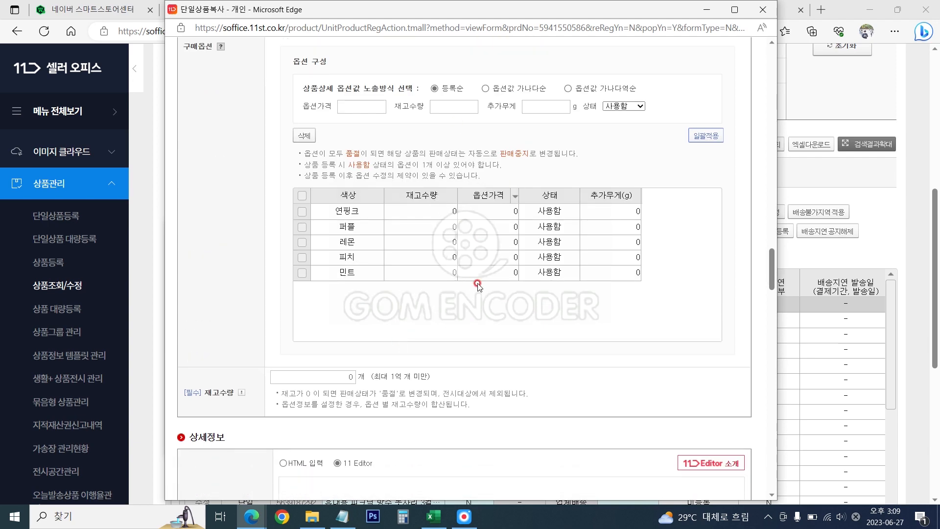
scroll(343, 314, "up", 2)
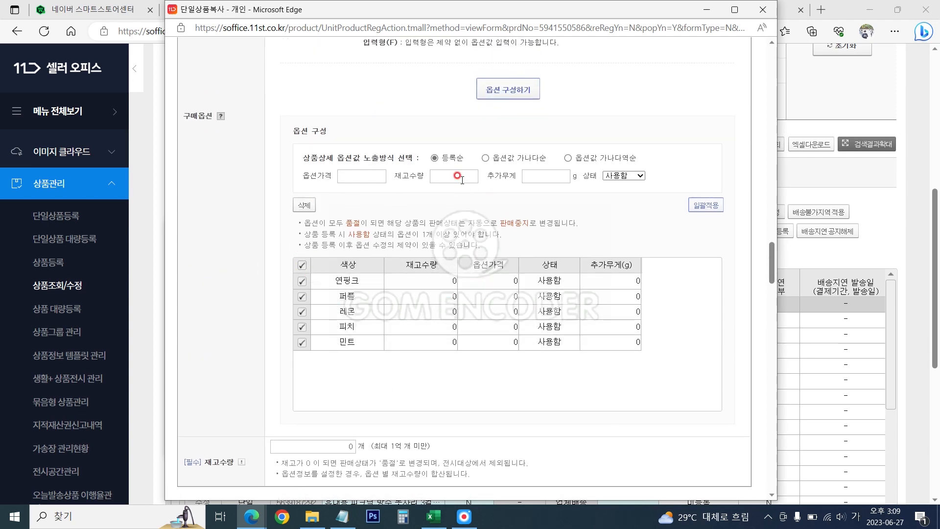
left_click(704, 205)
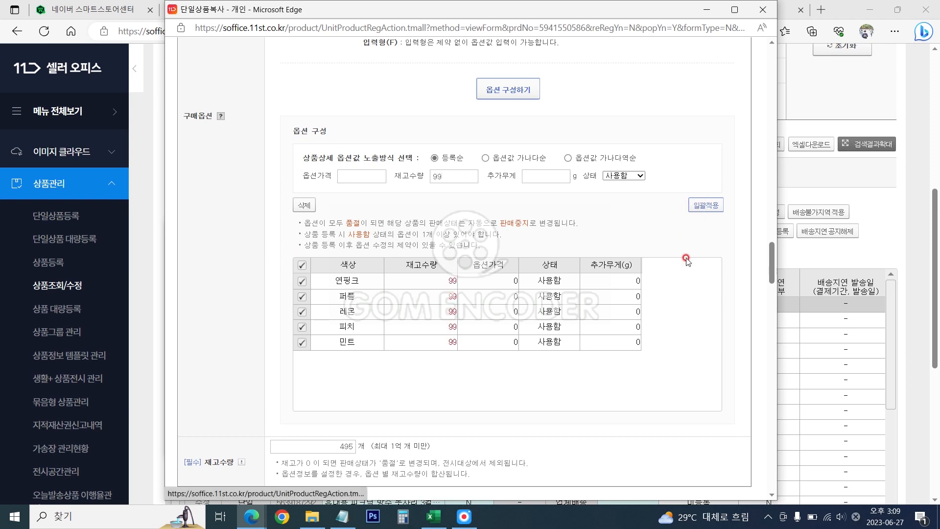
Open the detail description in 11 Editor and delete the old 하리보 젤리 집게핀 images, keeping the shared banners.
scroll(735, 357, "down", 1)
scroll(735, 357, "down", 5)
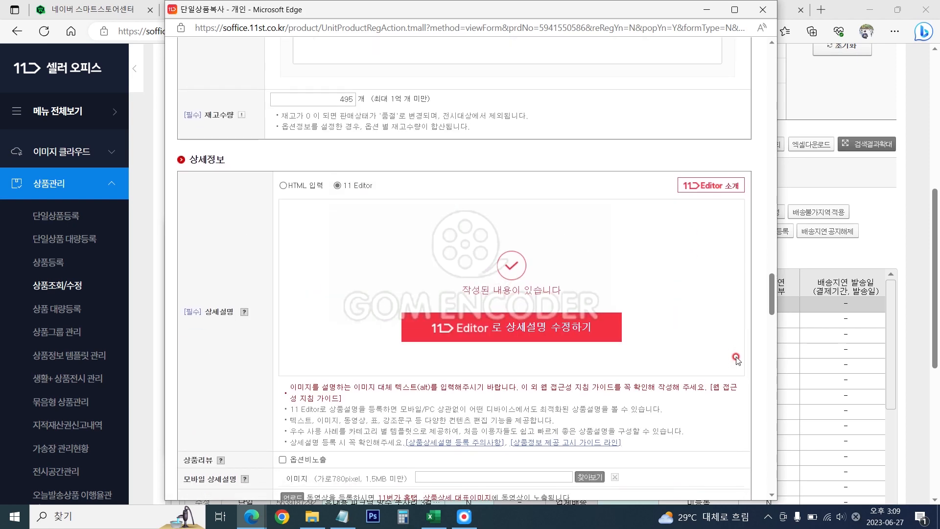
left_click(569, 327)
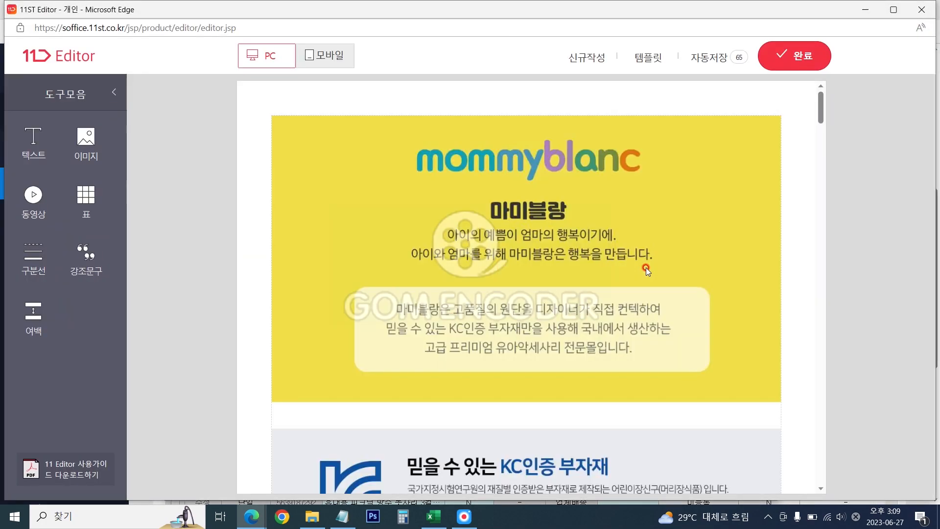
left_click_drag(821, 110, 821, 243)
left_click(610, 212)
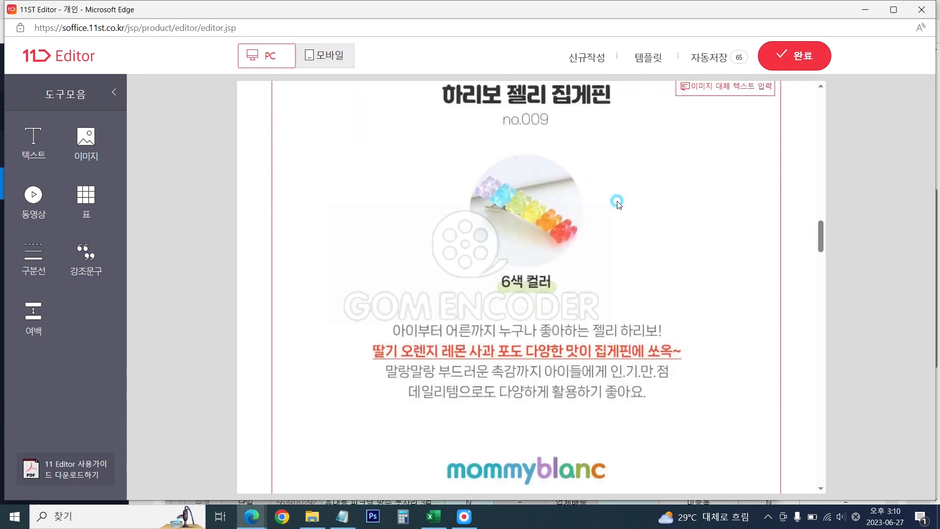
scroll(426, 142, "down", 9)
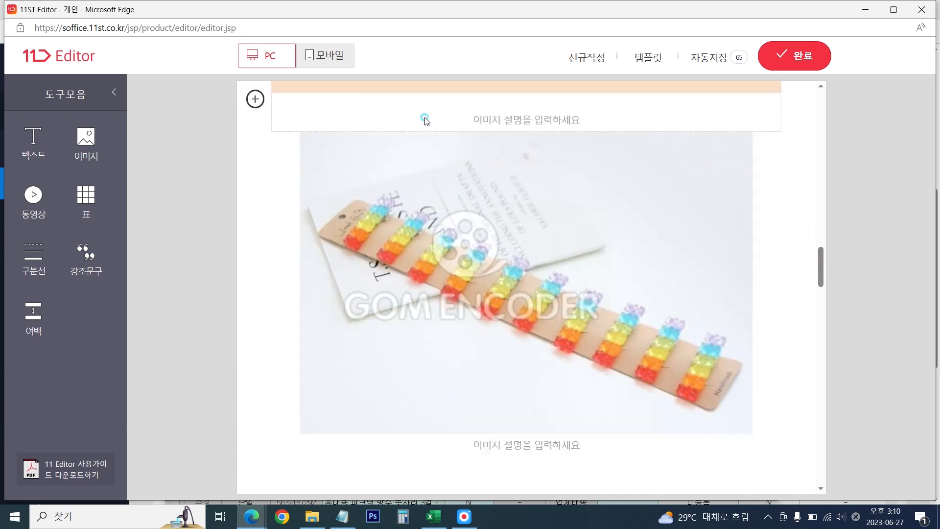
scroll(428, 162, "down", 10)
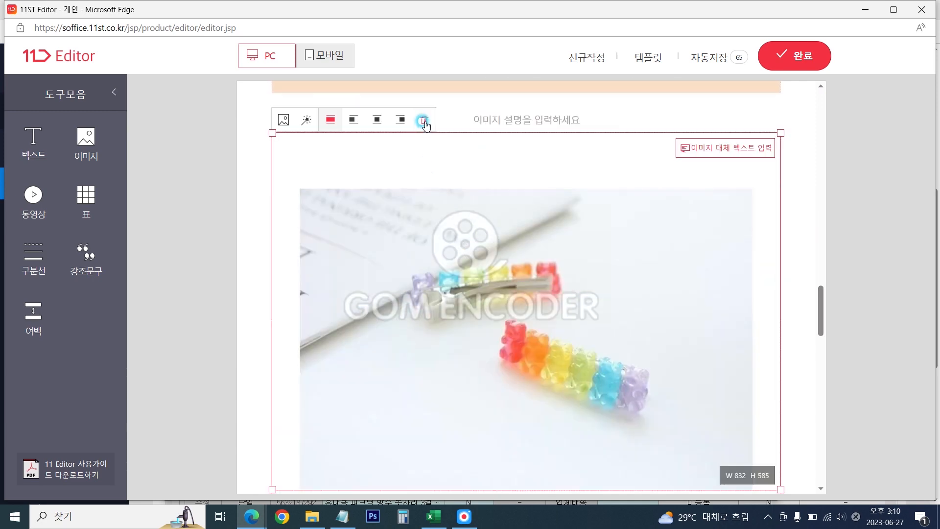
scroll(423, 164, "down", 10)
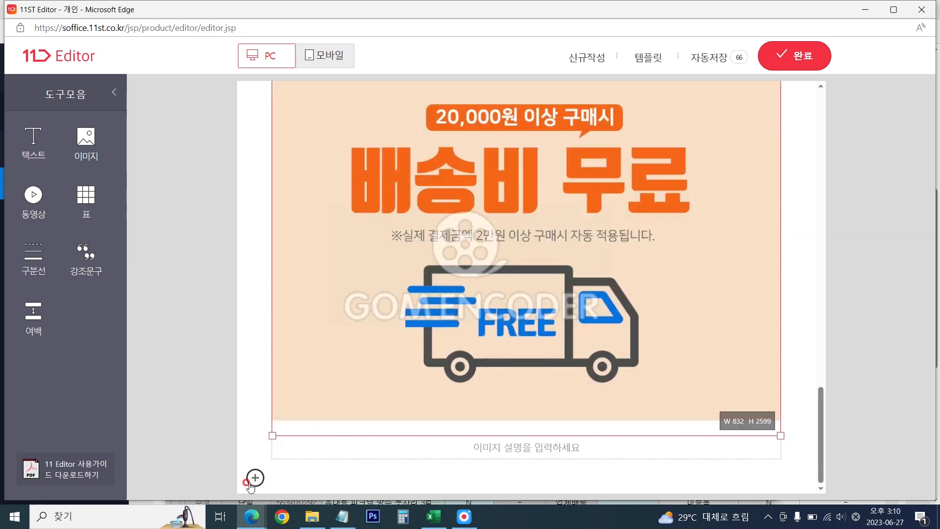
Insert the 13 상세_샤샤진주리본집게핀 images, starting with _01.jpg, below the free-shipping banner and complete the description edit.
left_click(252, 481)
left_click(332, 438)
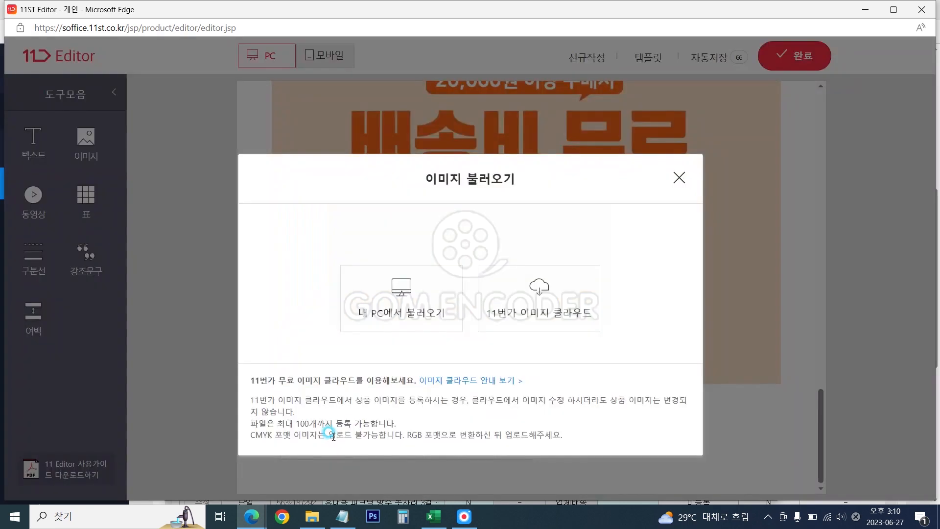
left_click(432, 289)
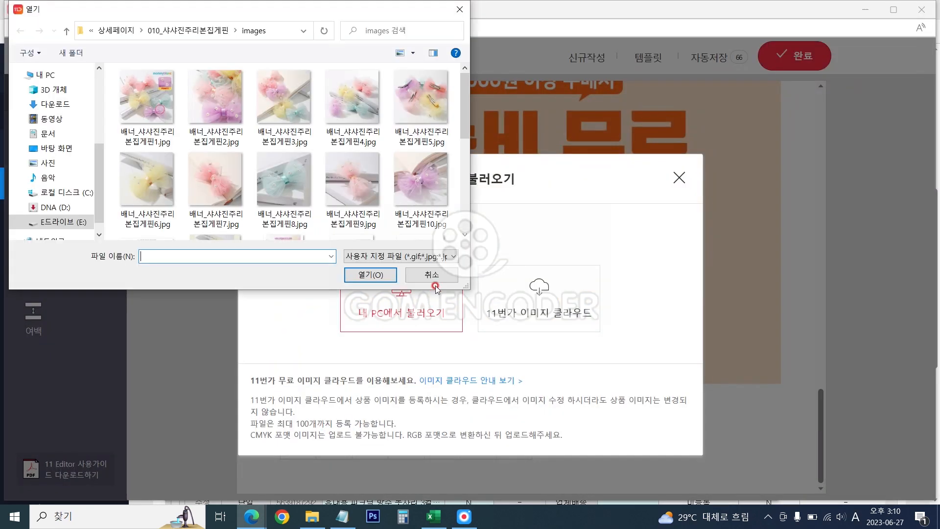
scroll(352, 195, "down", 2)
left_click(121, 198)
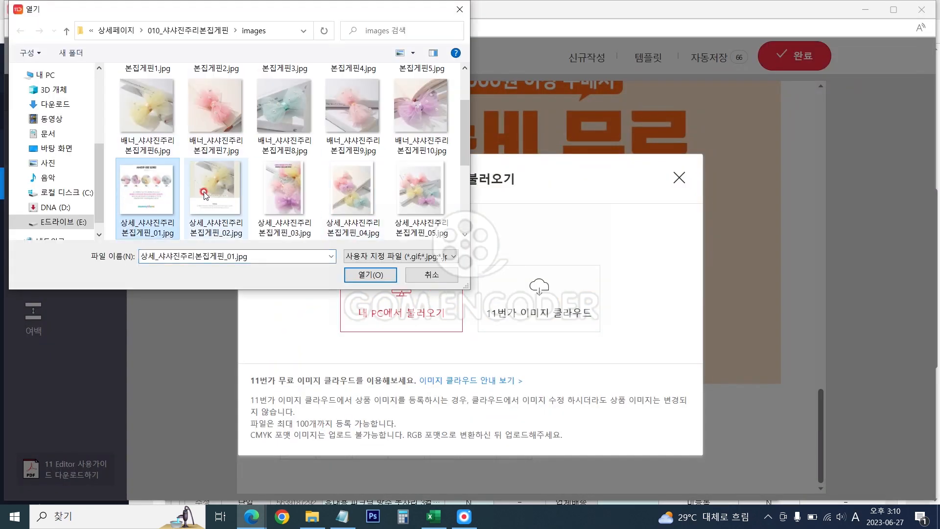
scroll(199, 193, "down", 3)
left_click(283, 201, "shift")
left_click(381, 269)
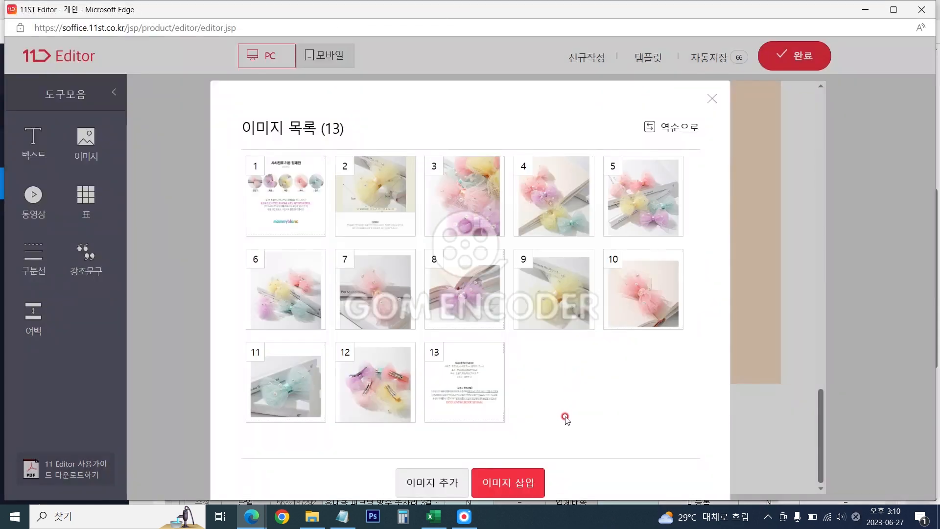
left_click(524, 484)
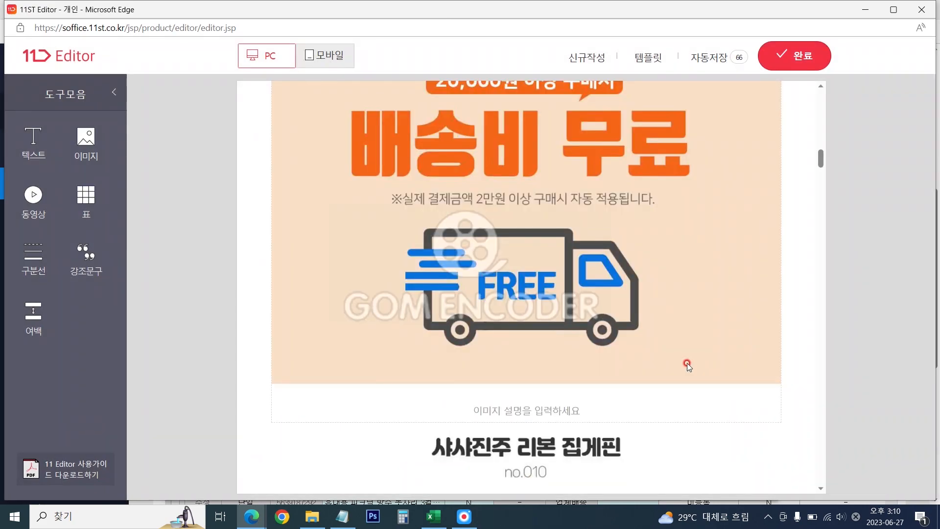
scroll(686, 363, "down", 15)
scroll(722, 380, "down", 10)
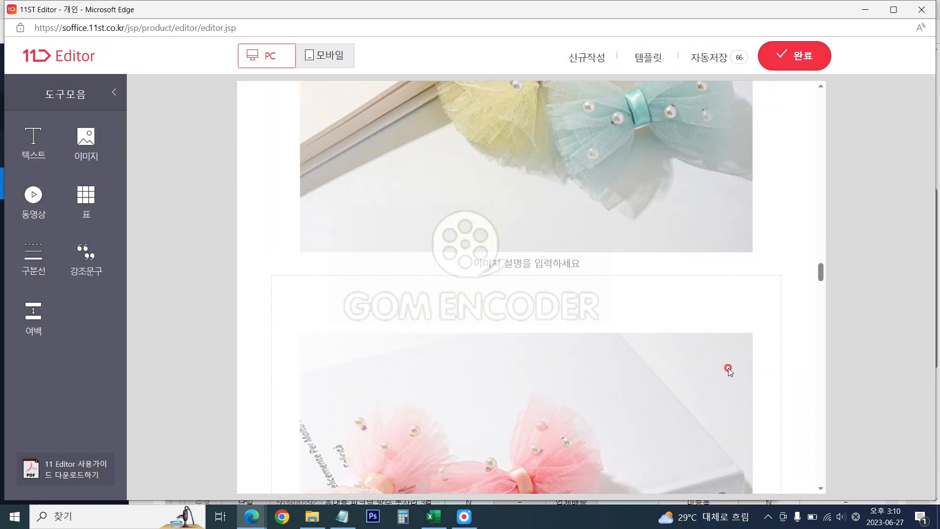
left_click(811, 57)
Set 소재 to 폴리에스테르&합성pvc from the product memo and 제조자/수입자 to 호잇팩토리 협력사.
scroll(344, 230, "down", 9)
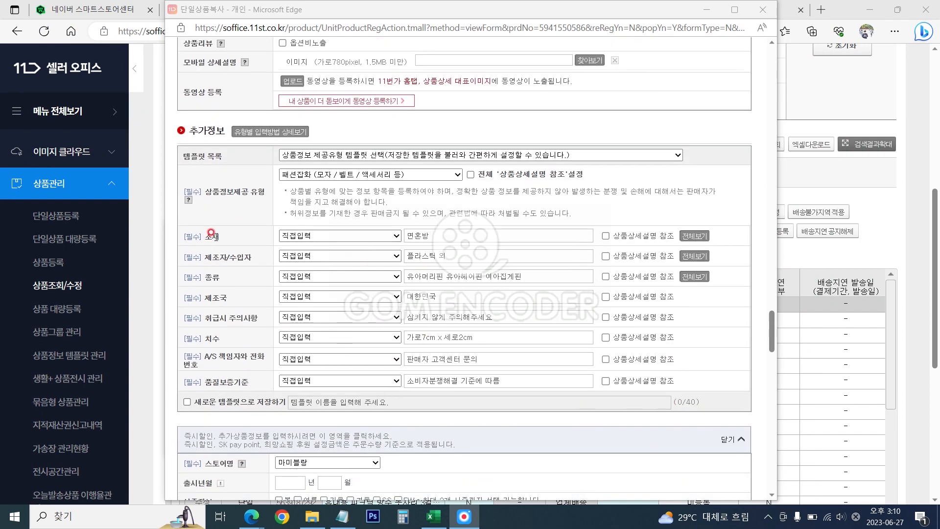
left_click(342, 517)
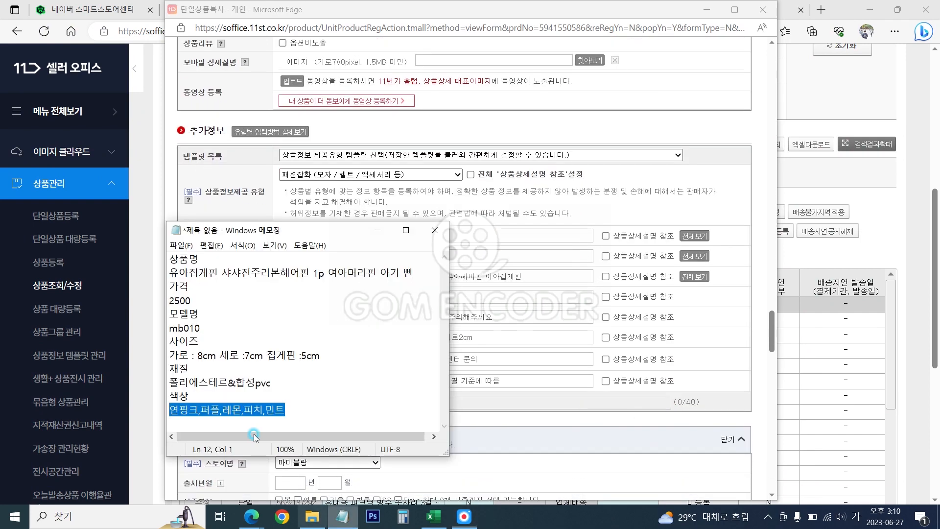
left_click(288, 380)
left_click_drag(288, 380, 155, 383)
key("ctrl+c")
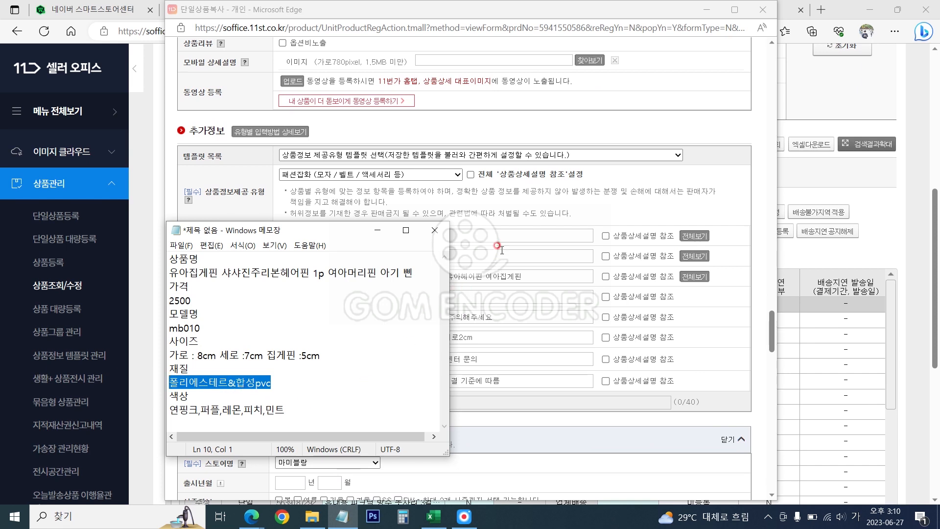
left_click(472, 247)
double_click(466, 239)
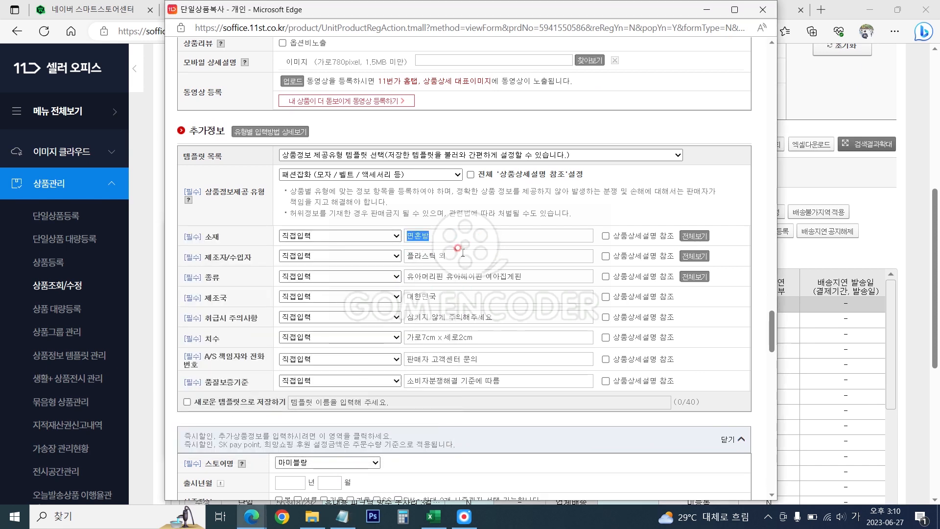
key("ctrl+v")
left_click_drag(465, 256, 299, 282)
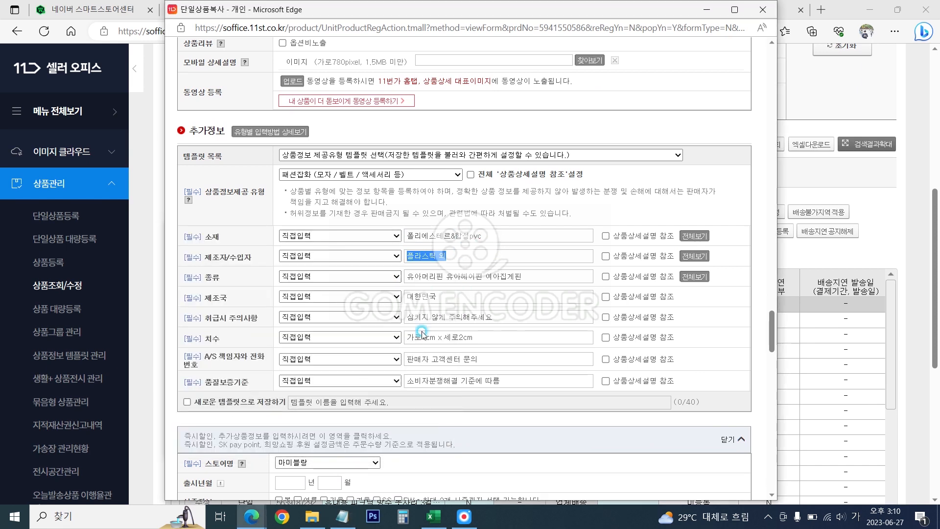
type("호이")
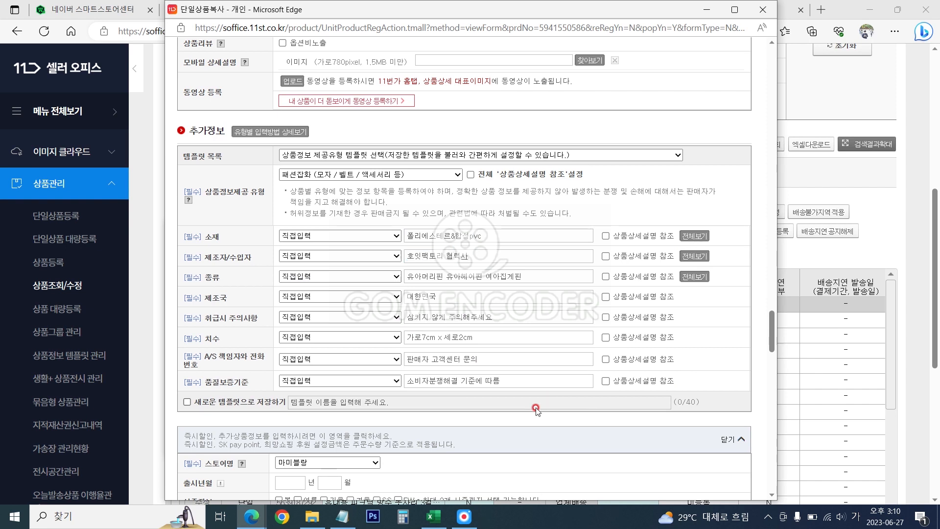
Replace the 치수 value with "가로 : 8cm 세로 :7cm 집게핀 :5cm" from the product memo.
left_click(343, 517)
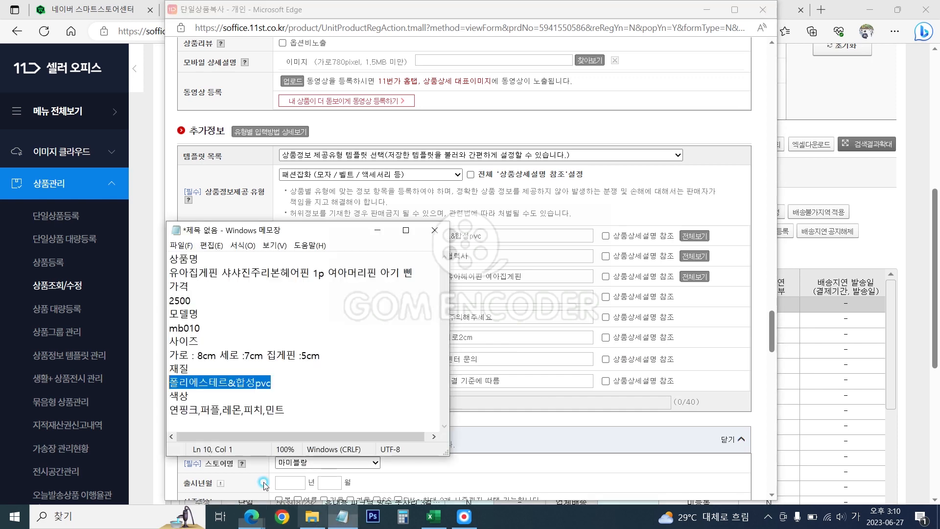
left_click_drag(321, 355, 140, 355)
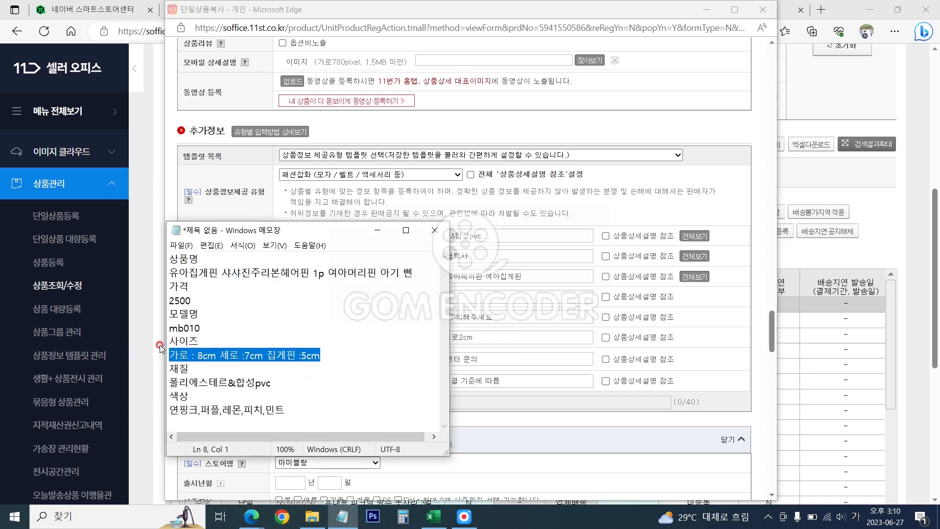
left_click(745, 305)
triple_click(487, 334)
type("가로 : 8cm 세로 :7cm 집게핀 :5cm")
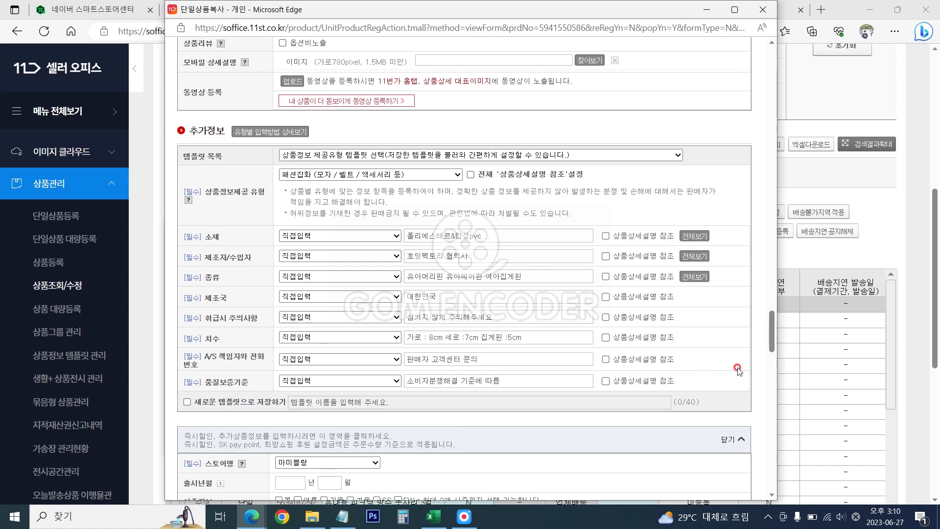
Submit the copied listing for product registration, leaving the delivery and listing-ad settings as they are.
scroll(738, 371, "down", 15)
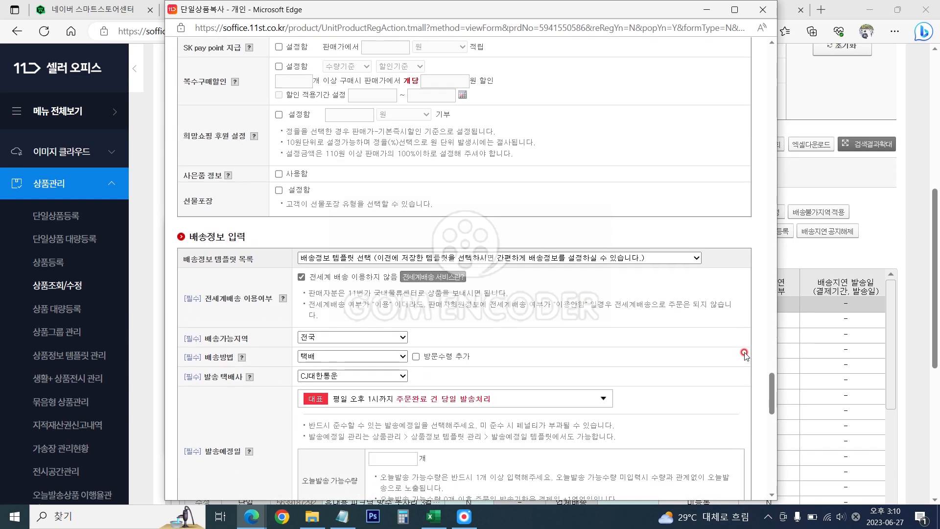
scroll(744, 353, "down", 8)
scroll(743, 361, "down", 4)
scroll(752, 366, "down", 5)
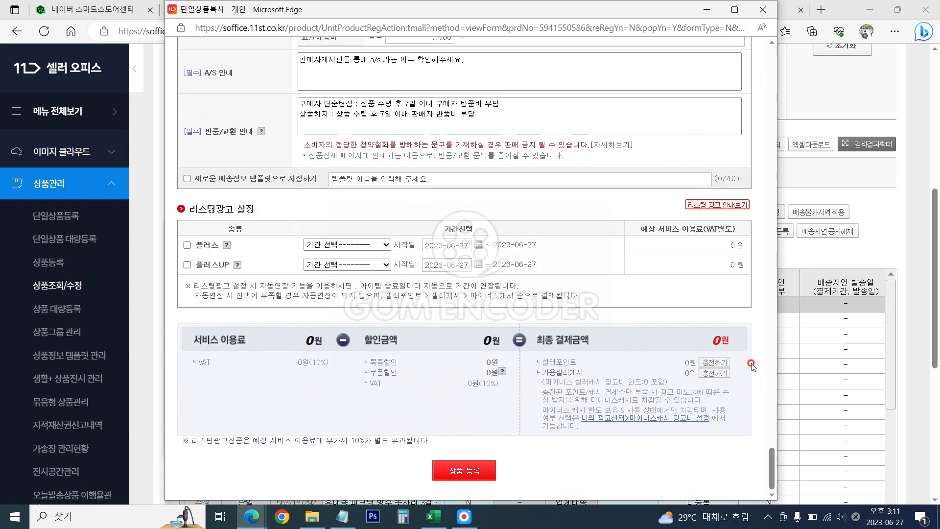
left_click(483, 478)
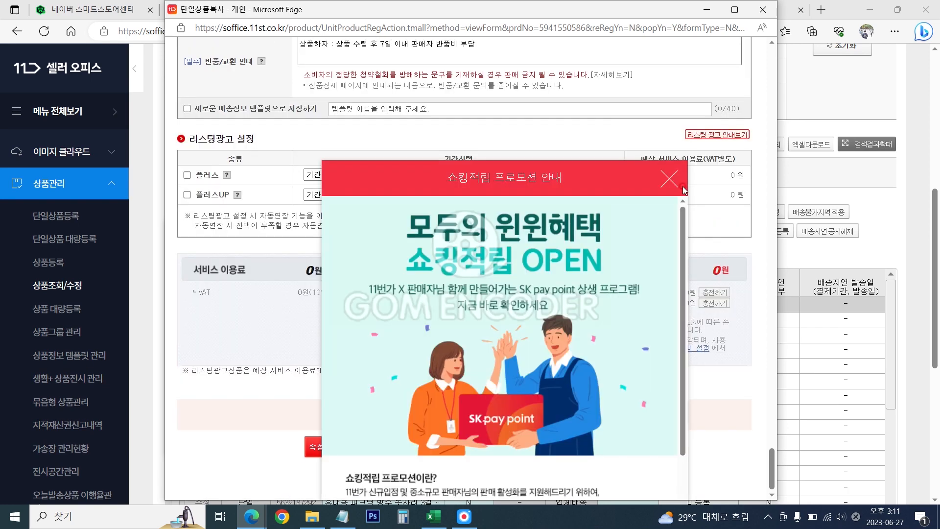
Dismiss the 쇼킹적립 promotion notice and check the newly registered product's page, including its 색상 options and detail content.
left_click(669, 177)
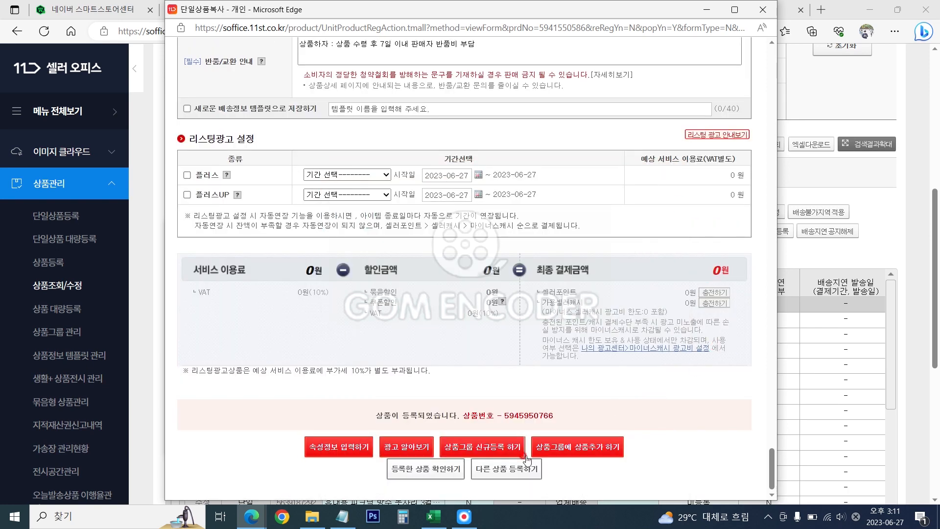
left_click(409, 471)
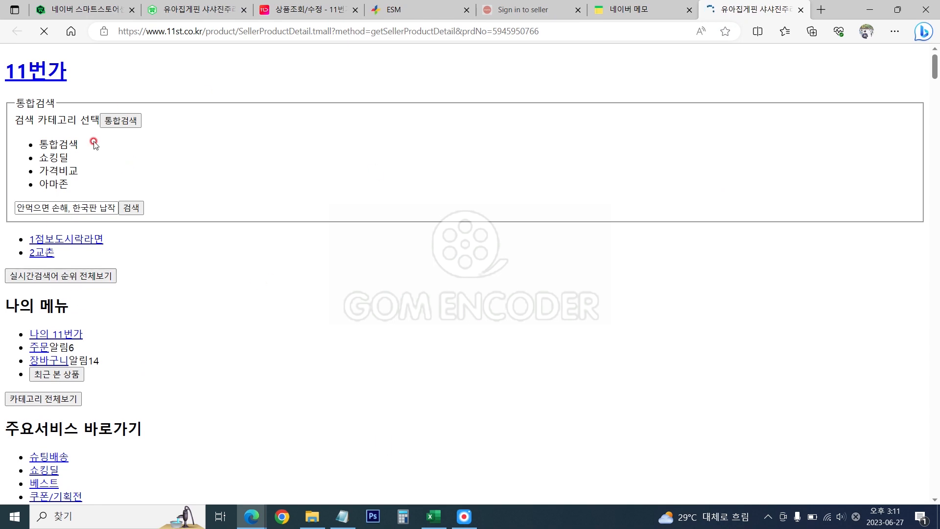
left_click(45, 33)
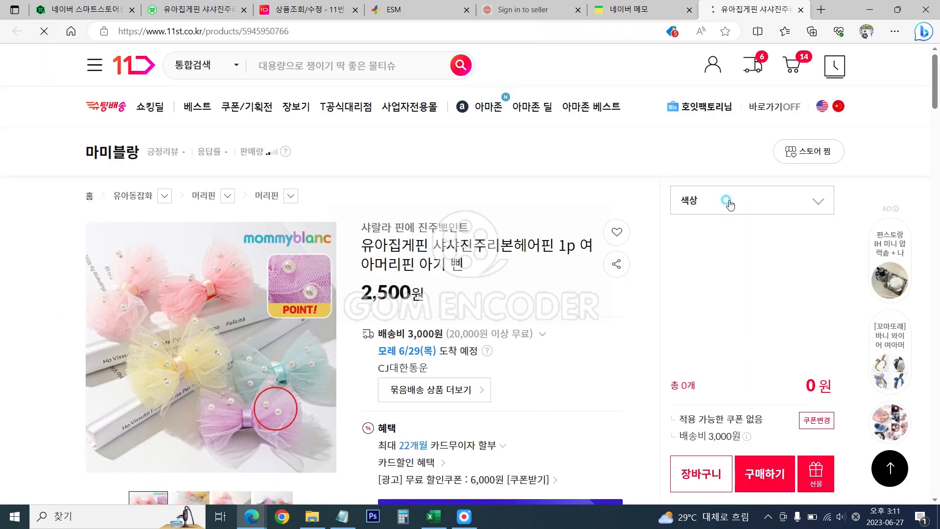
left_click(729, 205)
scroll(634, 328, "down", 6)
scroll(633, 328, "down", 20)
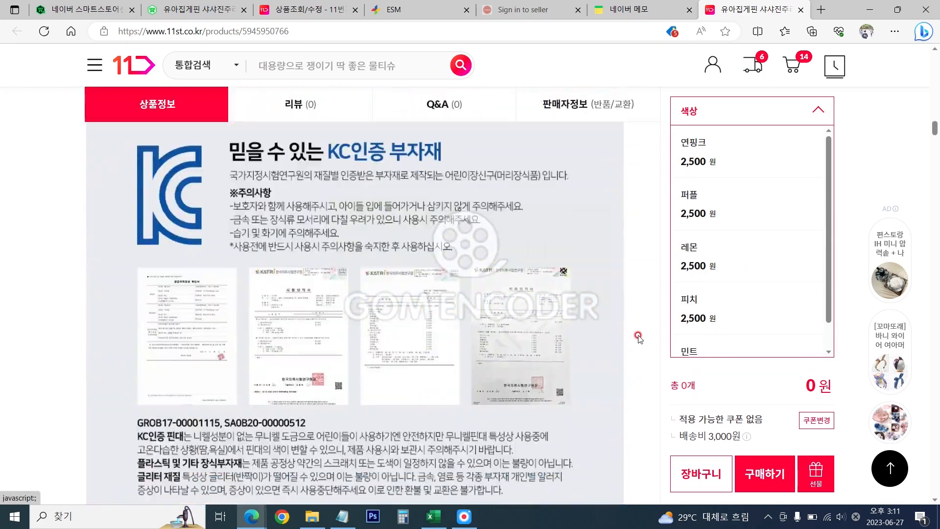
Close the product page, switch to ESM Plus and sign in to the master account with the saved ID and password.
key("ctrl+w")
left_click(474, 13)
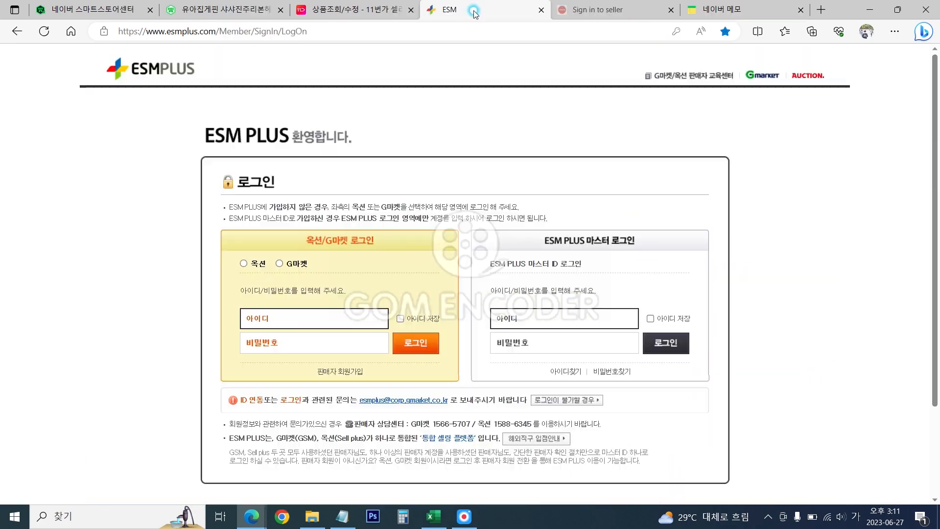
left_click(576, 326)
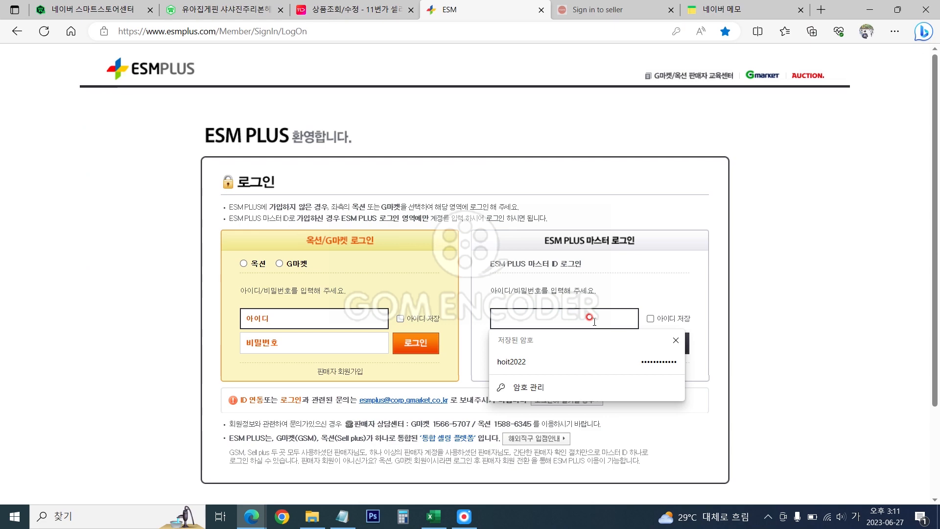
left_click(594, 361)
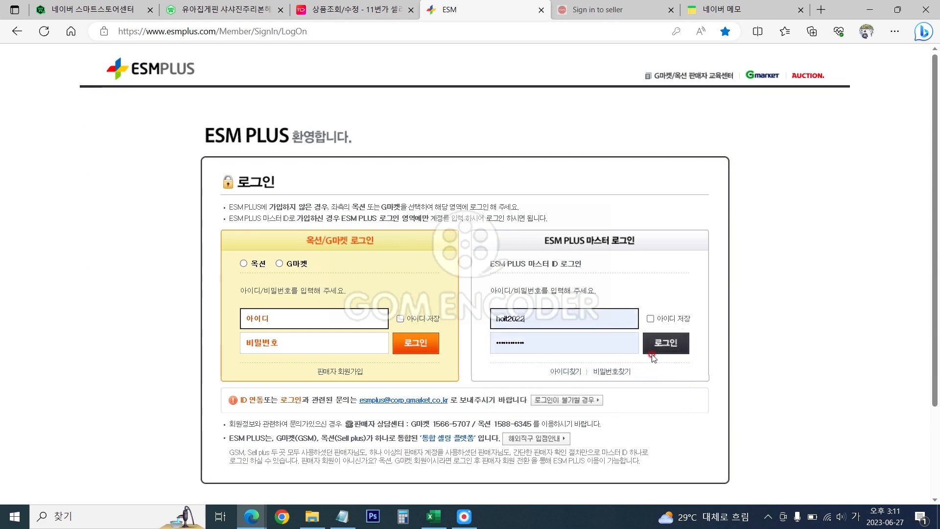
left_click(663, 342)
List all single products in 상품관리2.0 and copy the listing with seller code mb009.
left_click(53, 343)
left_click(51, 367)
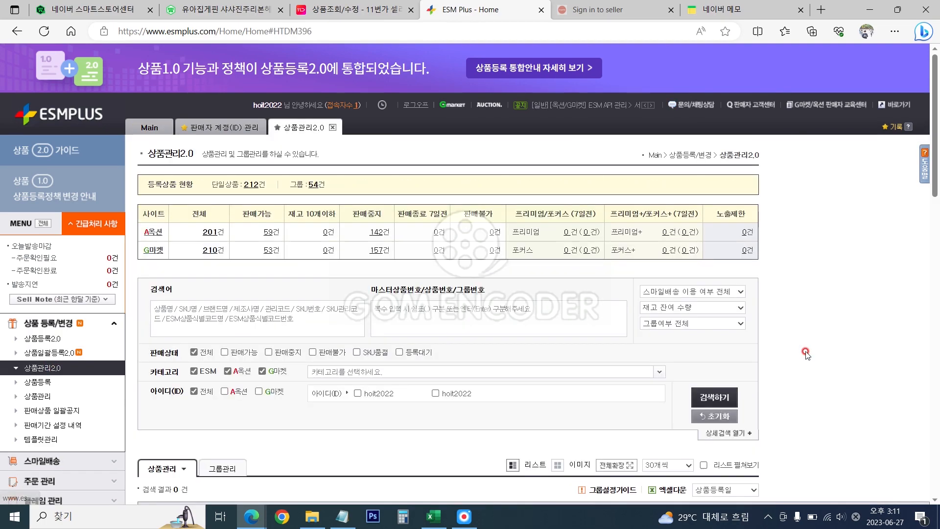
scroll(807, 354, "down", 5)
scroll(739, 361, "up", 6)
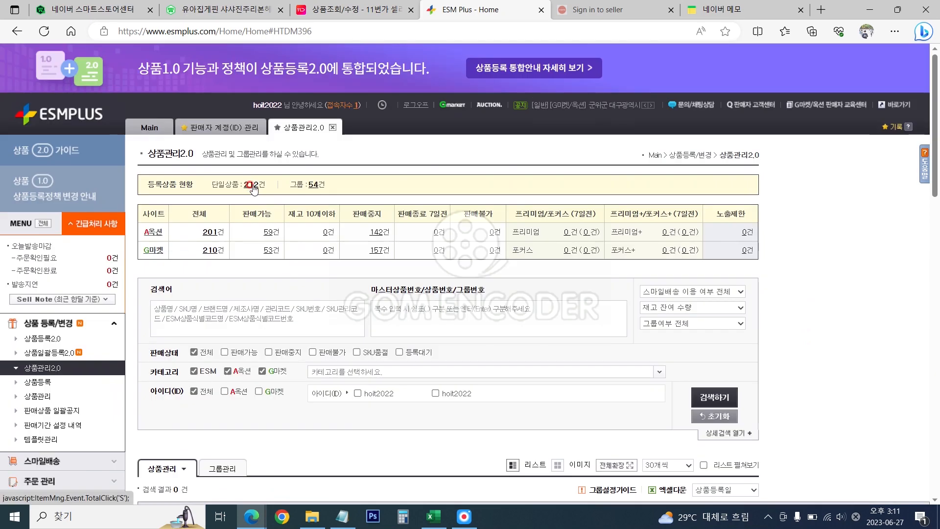
scroll(905, 274, "down", 7)
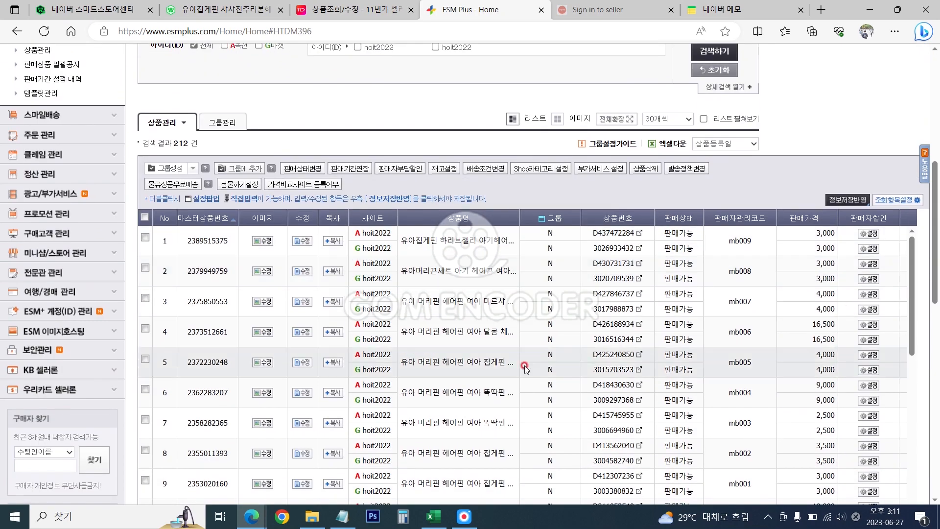
left_click(334, 240)
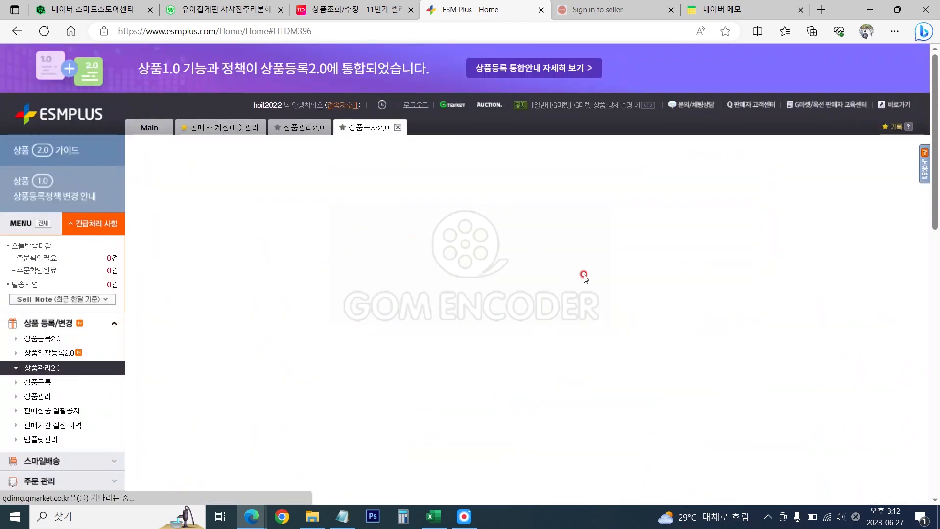
Replace the 검색용 상품명 with "유아집게핀 샤샤진주리본헤어핀 1p 여아머리핀 아기 삔" from the product memo.
scroll(793, 343, "down", 7)
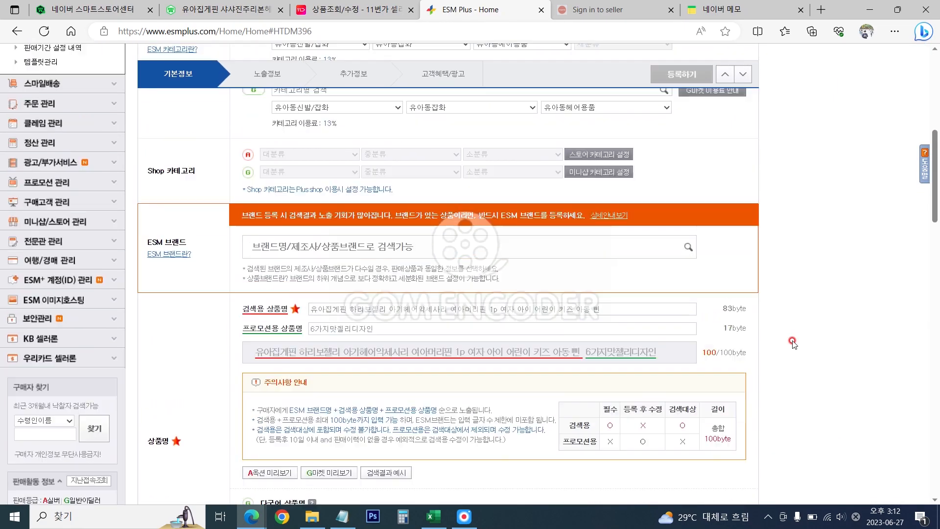
scroll(793, 341, "down", 1)
left_click(342, 517)
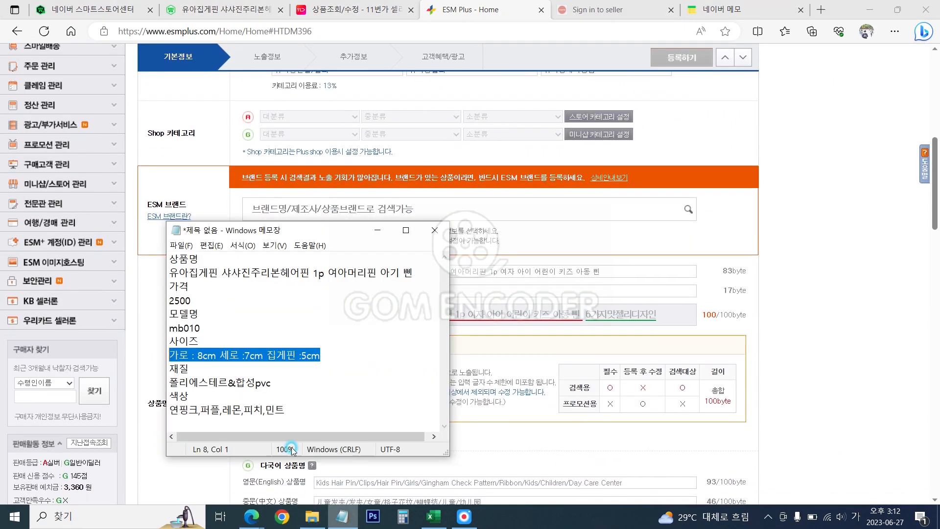
left_click_drag(414, 273, 89, 275)
key("ctrl+c")
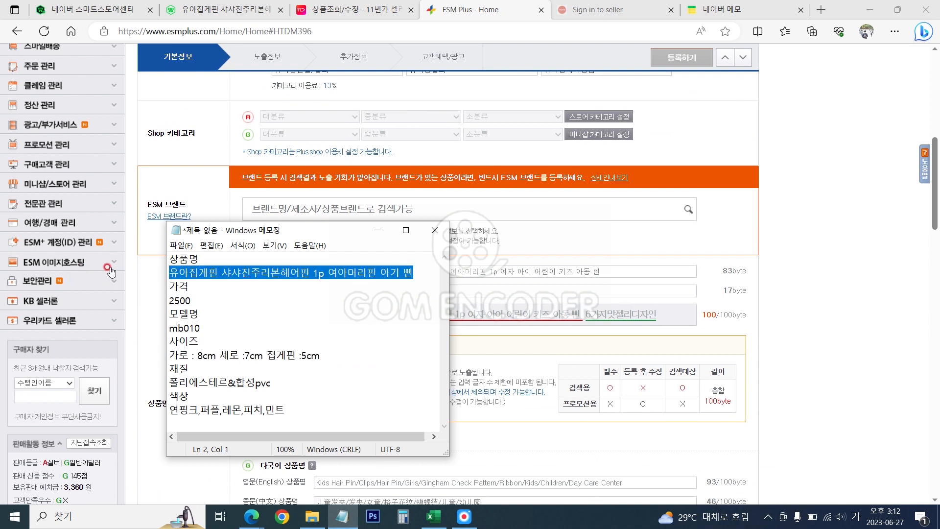
left_click(607, 270)
left_click_drag(607, 270, 259, 271)
key("ctrl+v")
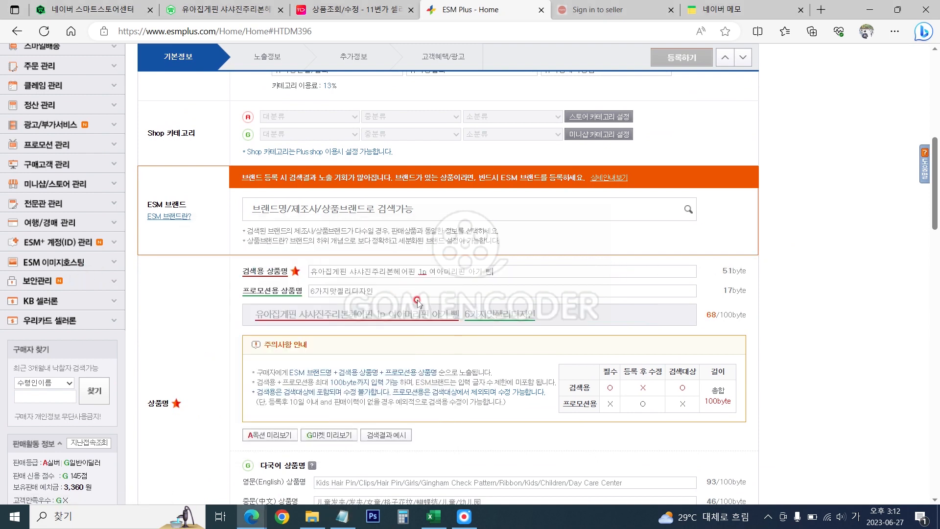
Set the 프로모션용 상품명 to "샤랄라핀에 진주뽀인트 콕콕" and the 판매가격 to 2,500원.
double_click(319, 291)
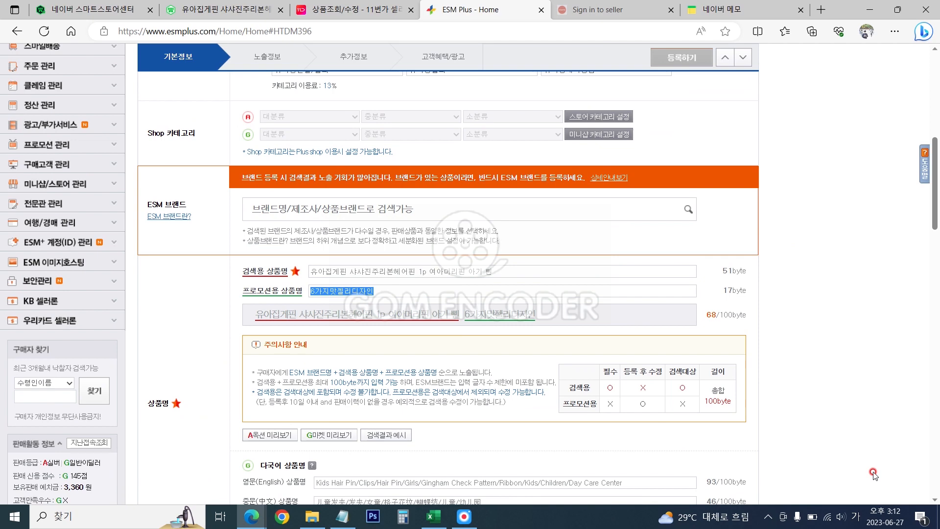
type("사")
type("랄라핀에 진주뽀인트 콕콕")
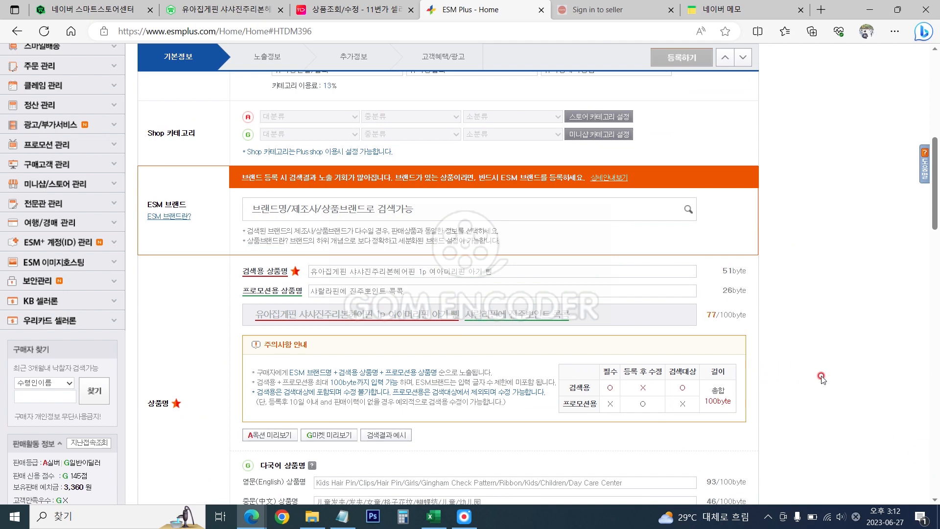
scroll(822, 378, "down", 5)
left_click_drag(312, 316, 117, 307)
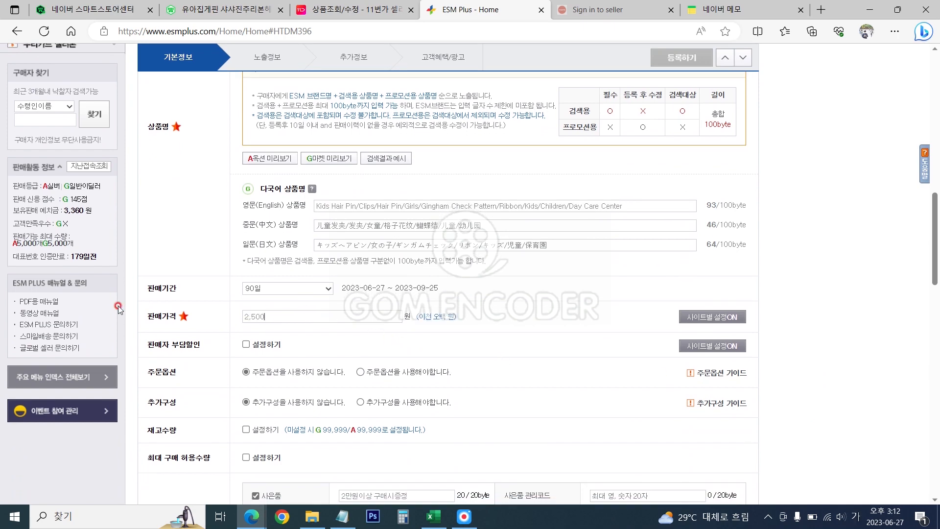
Enable order options of type 선택형 and choose 색상 as the option name, bringing up its value search.
left_click(403, 375)
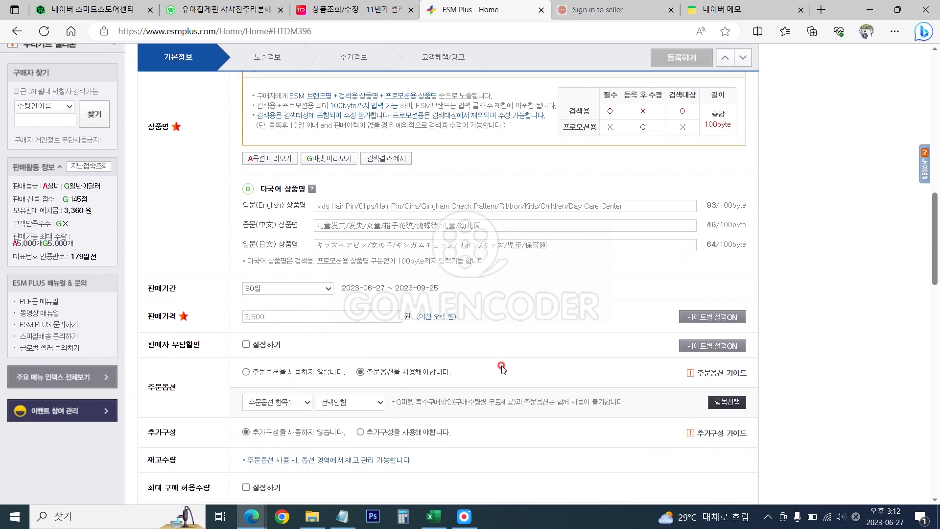
scroll(489, 365, "down", 3)
left_click(288, 262)
left_click(285, 289)
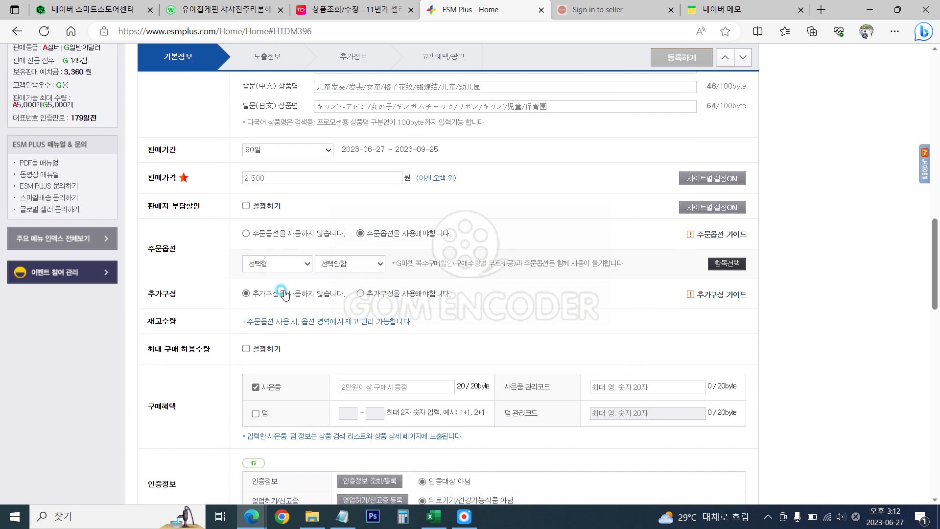
left_click(726, 267)
left_click(320, 311)
left_click(317, 336)
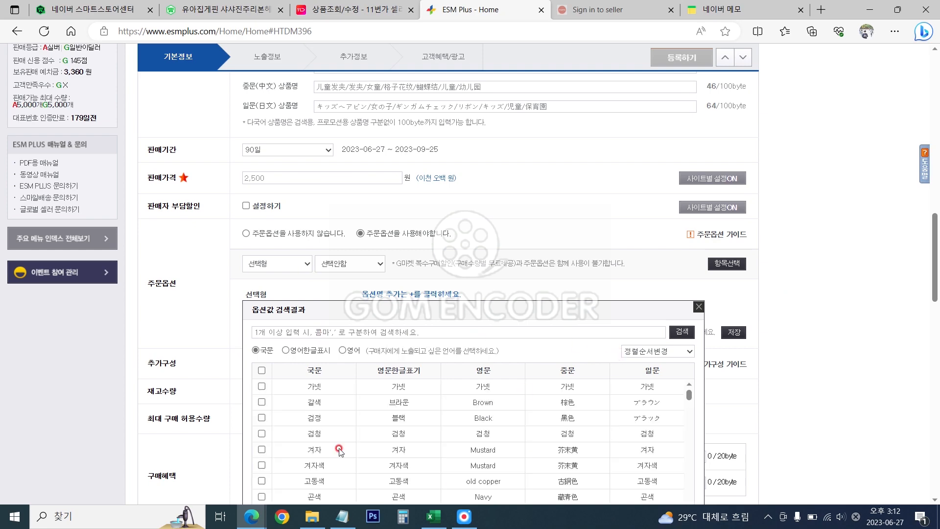
Add the 색상 values 연핑크,퍼플,레몬,피치,민트 from the product memo by direct entry and save them to the option grid.
left_click(343, 516)
left_click_drag(285, 409, 145, 410)
key("ctrl+c")
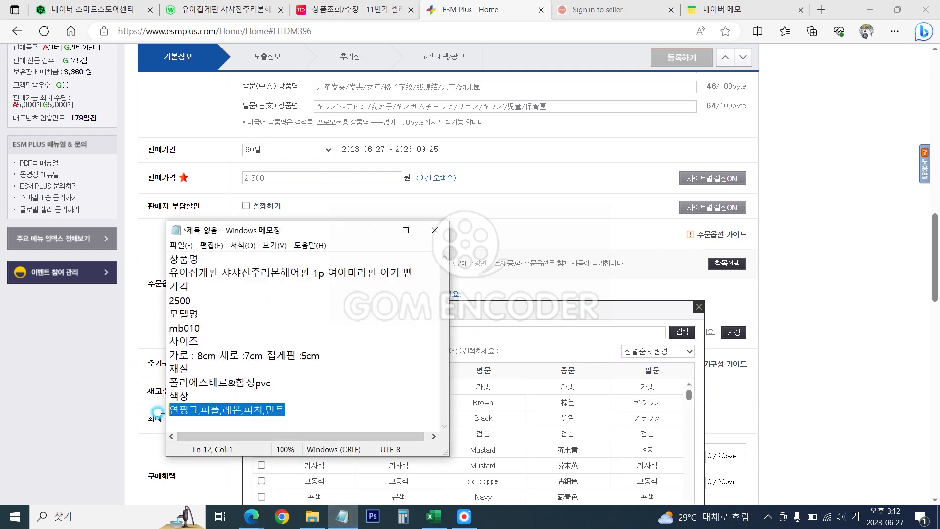
left_click(342, 517)
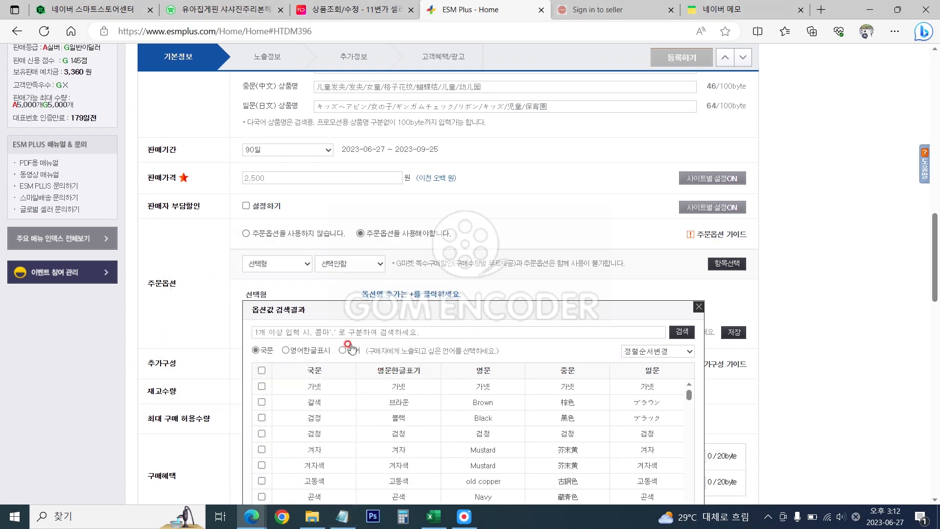
scroll(340, 324, "down", 6)
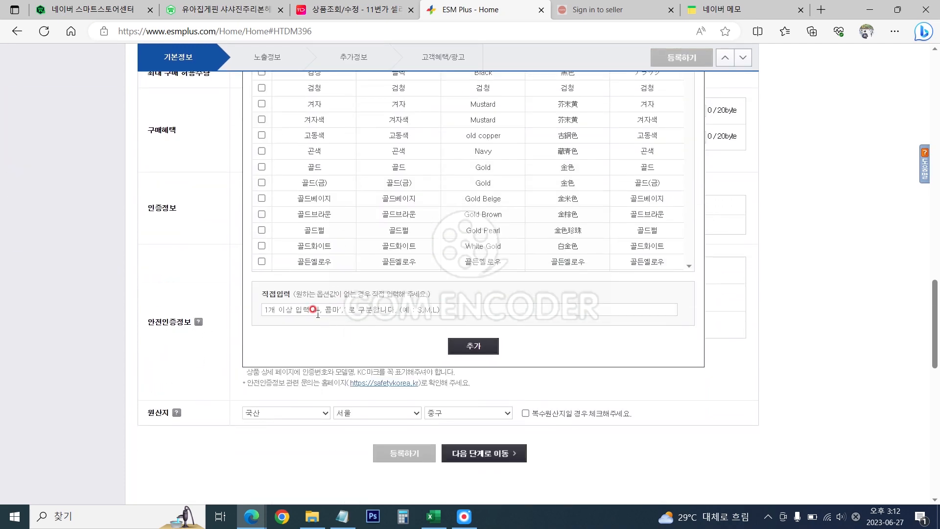
key("ctrl+v")
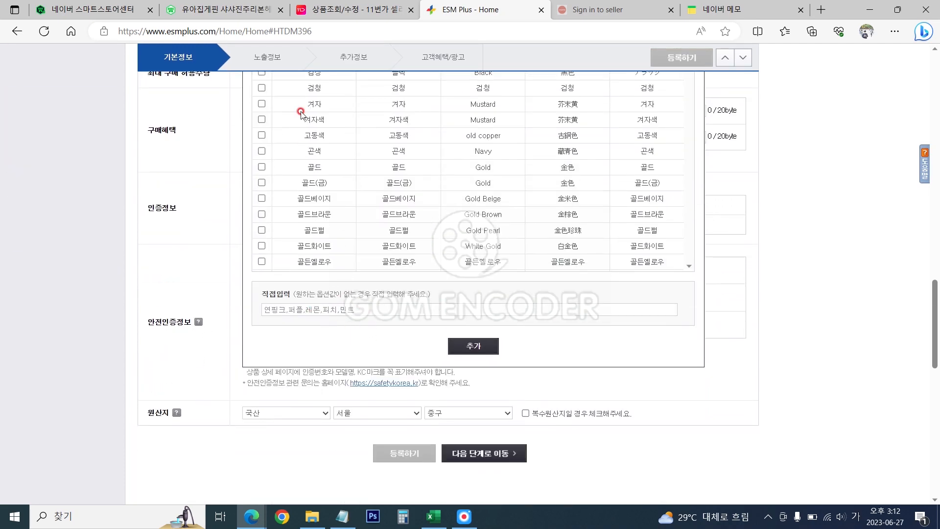
left_click(474, 346)
scroll(591, 354, "up", 5)
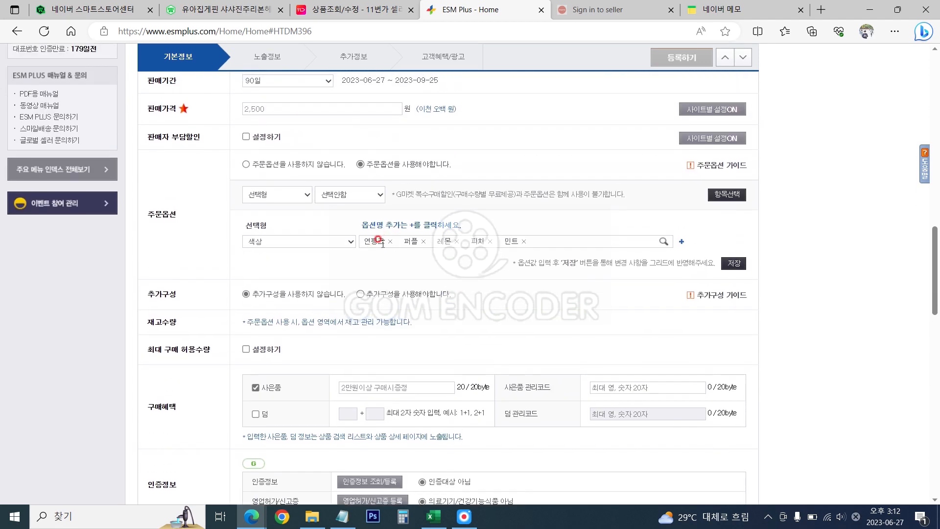
left_click(734, 264)
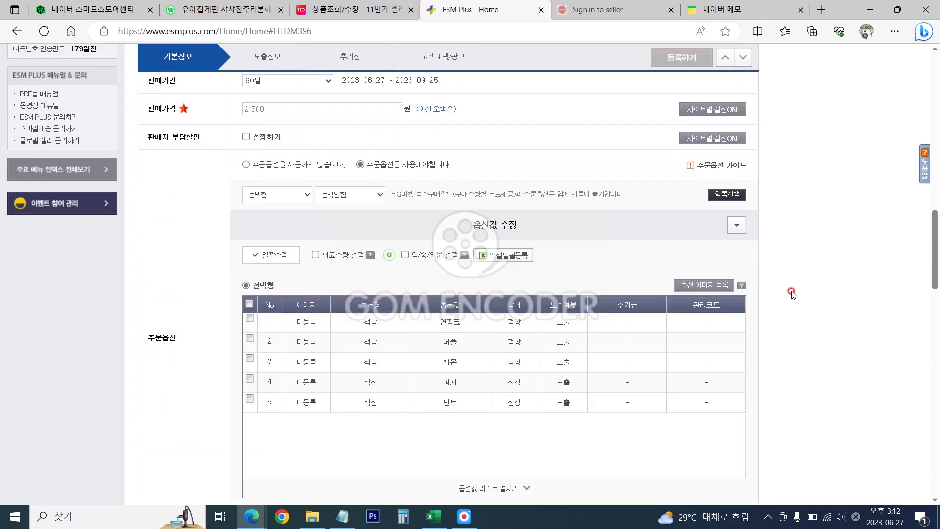
Enable stock settings and bulk-set the 재고수량 of all five colour options to 99 for both 옥션 and G마켓.
left_click(277, 256)
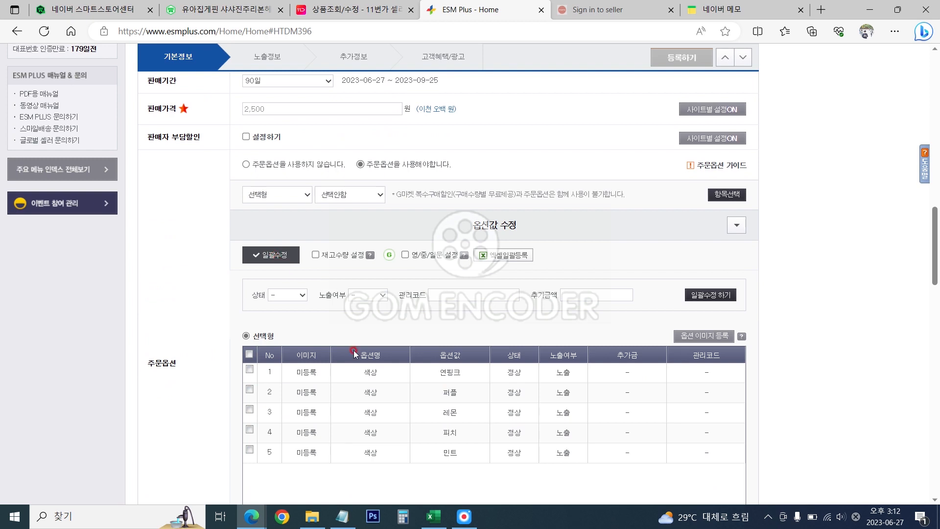
left_click(249, 354)
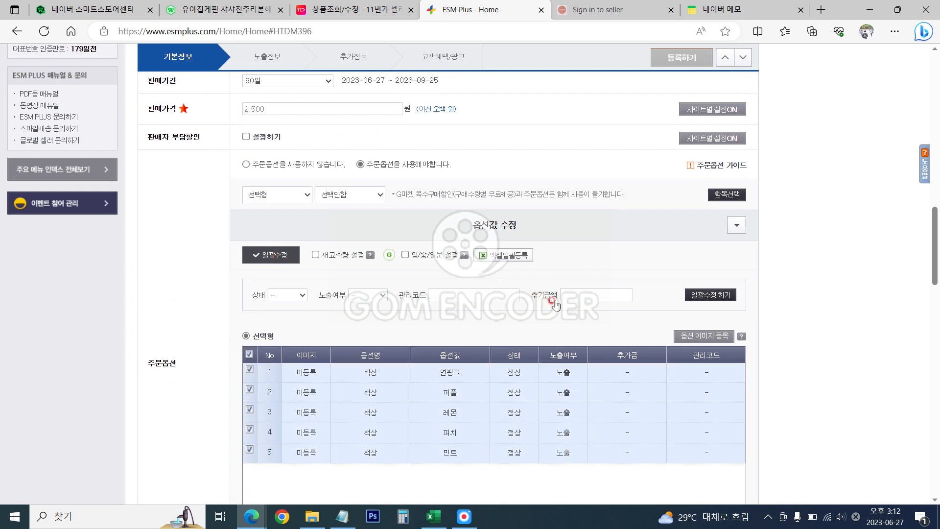
left_click(316, 254)
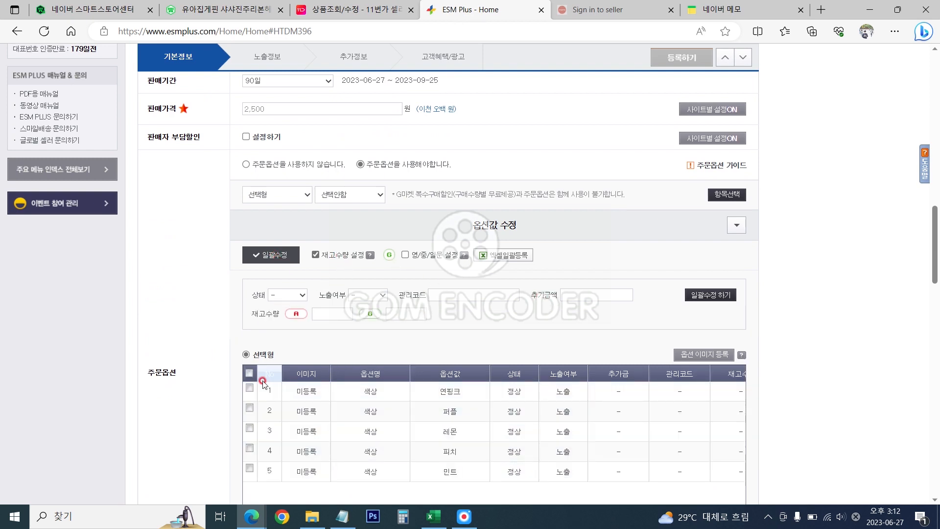
left_click(250, 374)
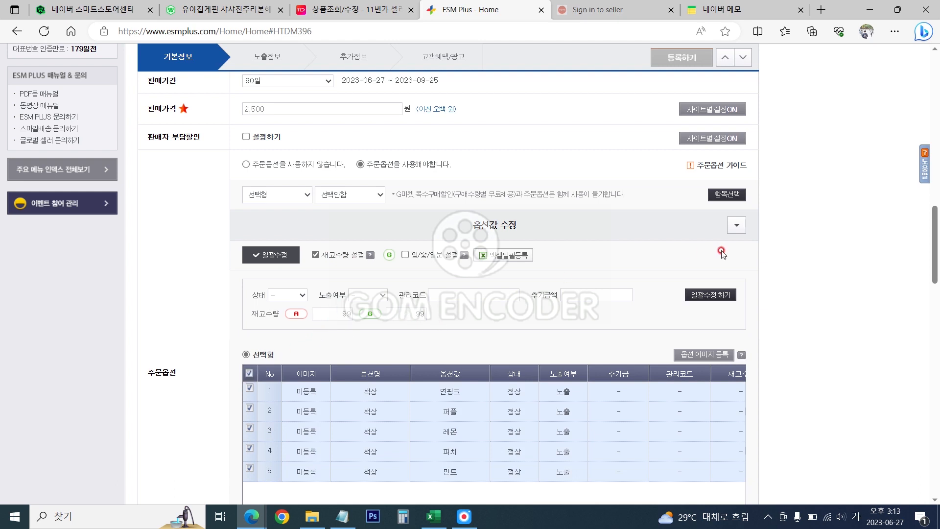
scroll(600, 373, "down", 3)
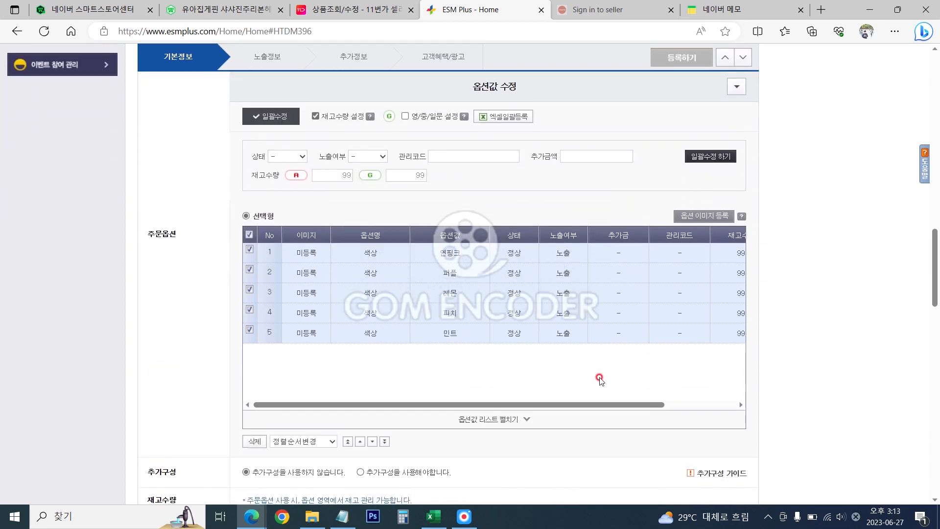
left_click_drag(609, 404, 710, 409)
Keep the remaining basic information as copied and proceed to the 노출정보 stage.
scroll(802, 384, "down", 7)
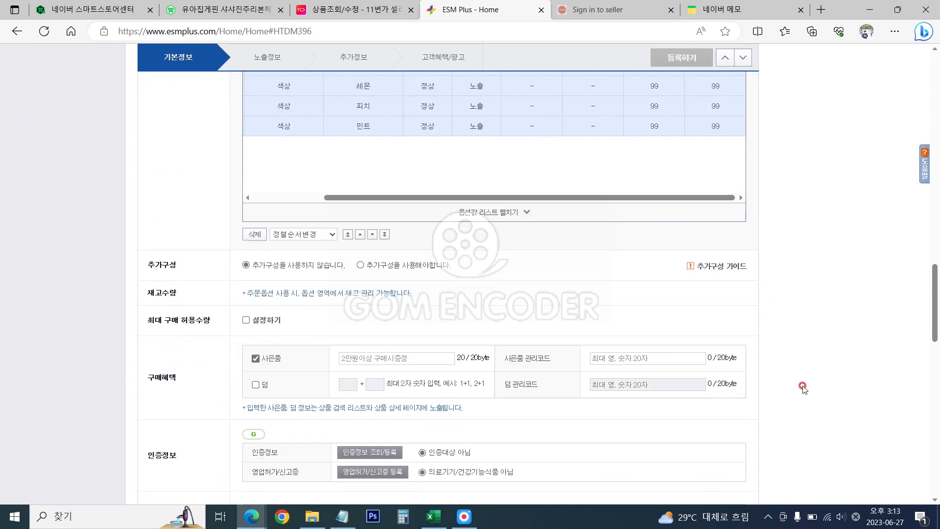
scroll(655, 353, "down", 3)
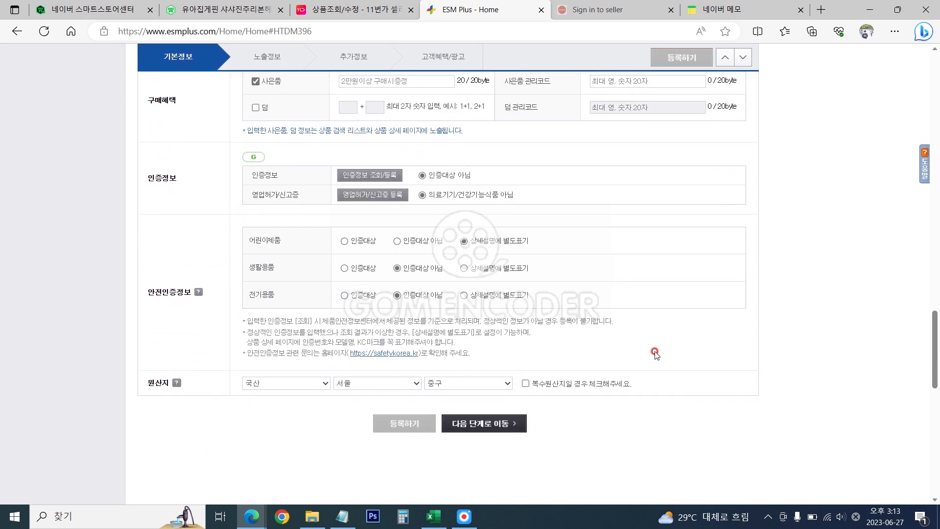
left_click(510, 428)
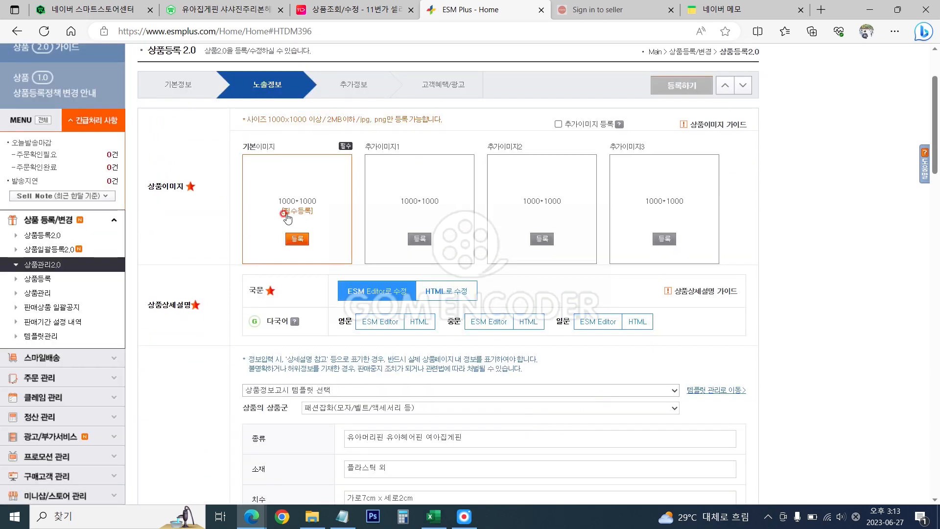
Upload 배너_샤샤진주리본집게핀1.jpg as the 기본이미지 and 배너_샤샤진주리본집게핀2.jpg as 추가이미지1.
left_click(296, 237)
left_click(142, 105)
left_click(367, 269)
left_click(425, 232)
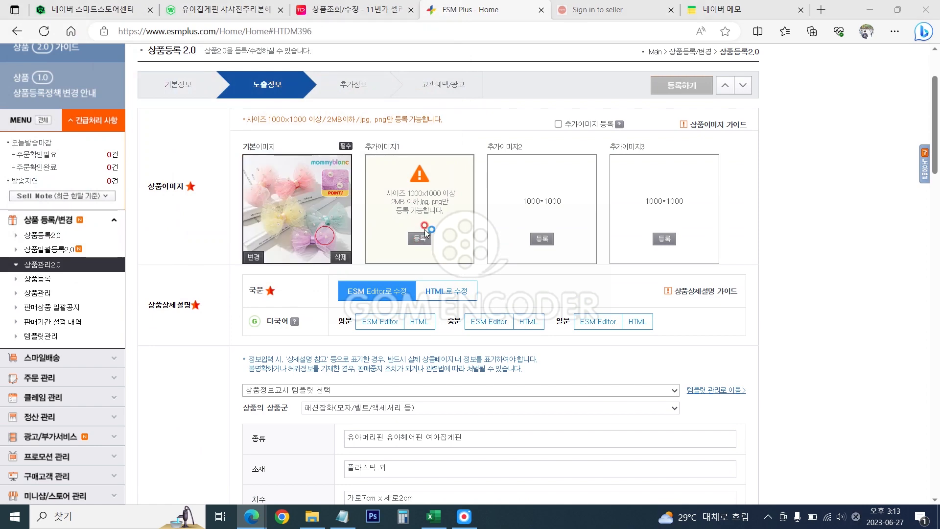
left_click(223, 106)
double_click(223, 107)
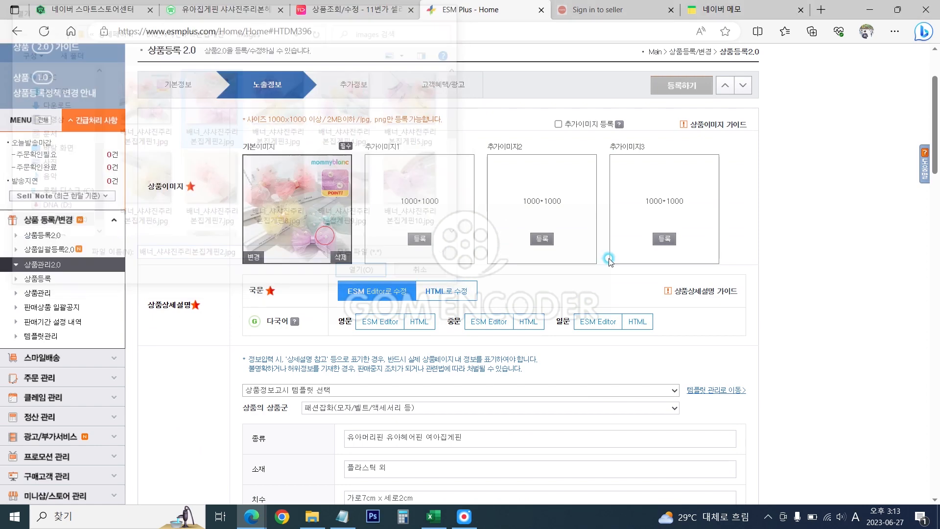
Upload the photo showing the clip backs as 추가이미지2 and 배너_샤샤진주리본집게핀7.jpg as 추가이미지3.
left_click(556, 256)
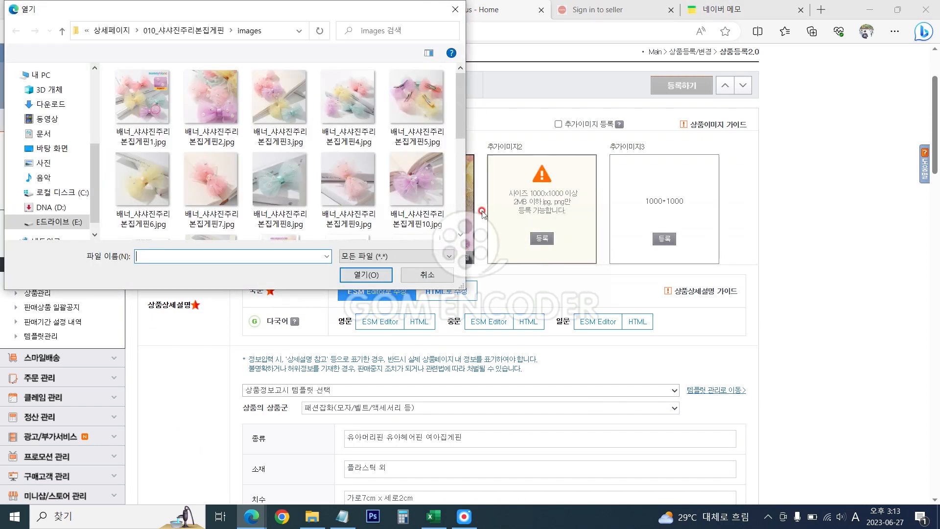
double_click(292, 106)
left_click(670, 243)
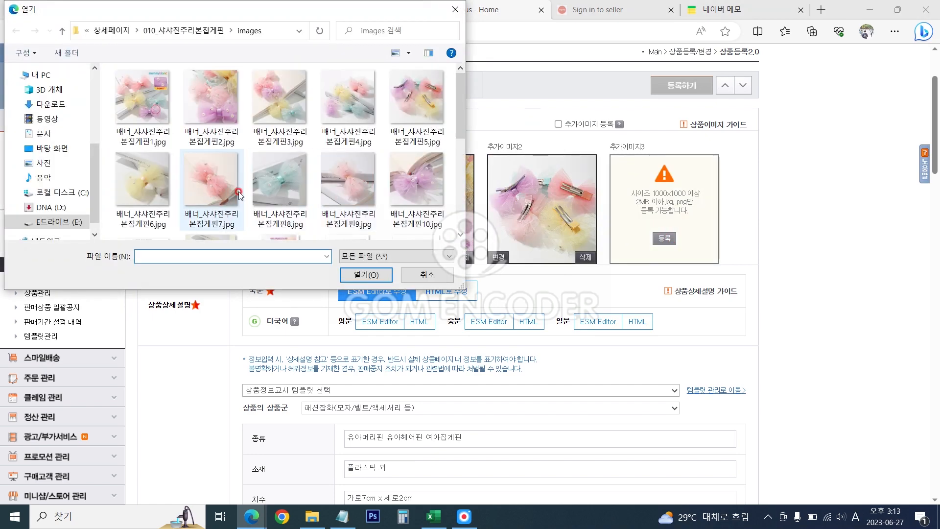
double_click(212, 187)
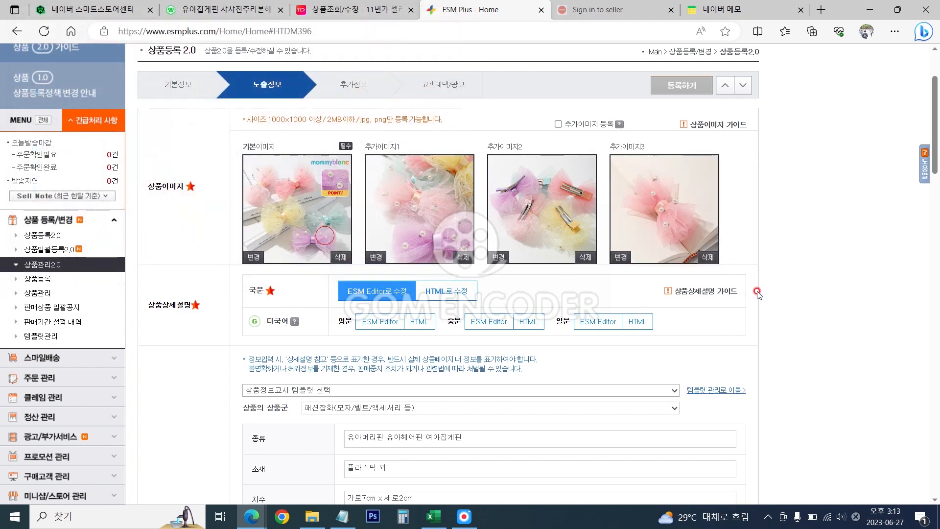
Open the Korean product description in ESM Editor and delete the old no.009 detail images, keeping the brand intro and free-shipping banner.
scroll(758, 298, "down", 3)
left_click(387, 154)
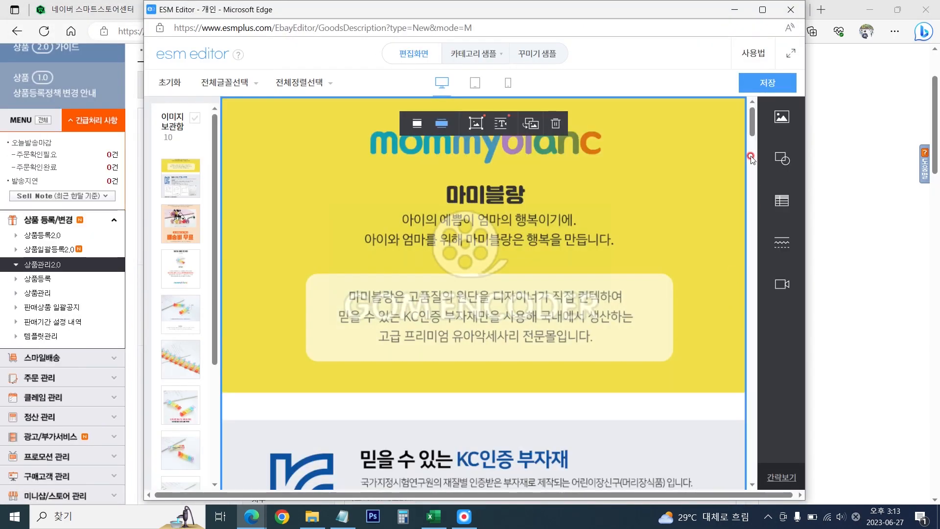
left_click_drag(751, 128, 748, 247)
left_click(643, 425)
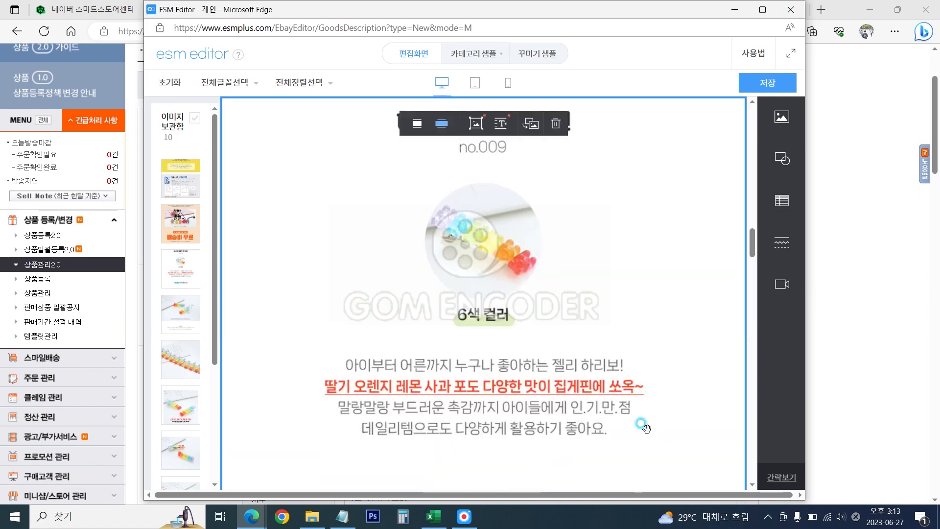
left_click(555, 125)
left_click(555, 125)
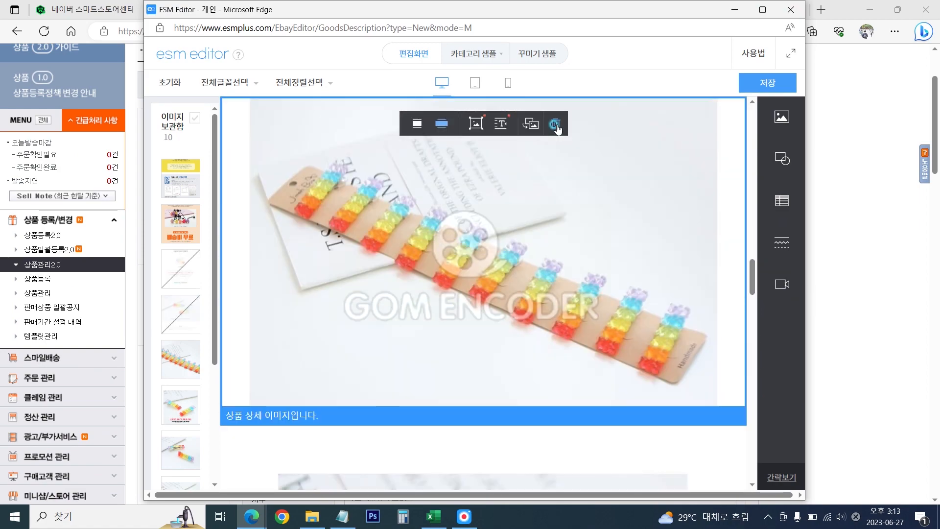
left_click(555, 125)
left_click(556, 125)
left_click(555, 125)
left_click(555, 125)
left_click(555, 125)
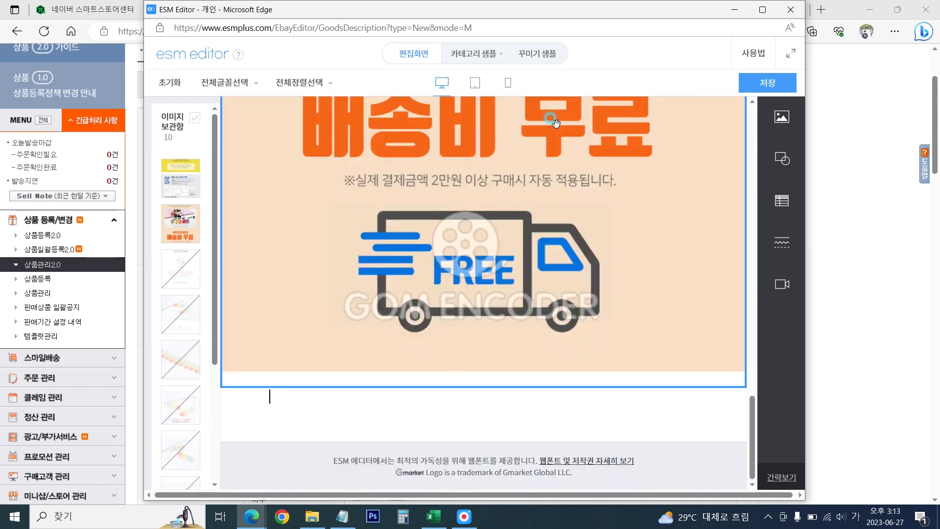
Add the new hair clip's detail images from the 010_샤샤진주리본집게핀 images folder, then save the description and close the editor.
left_click(781, 118)
left_click(715, 122)
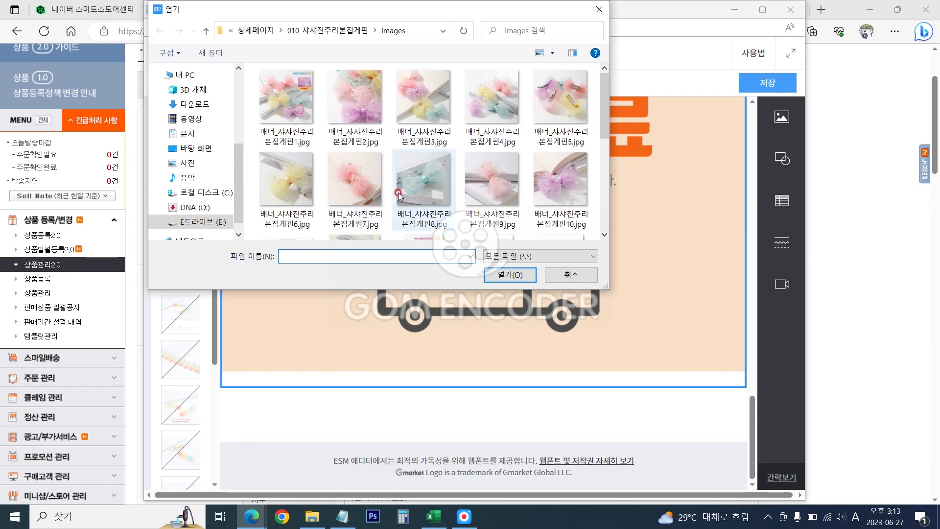
scroll(342, 186, "down", 2)
left_click(273, 201)
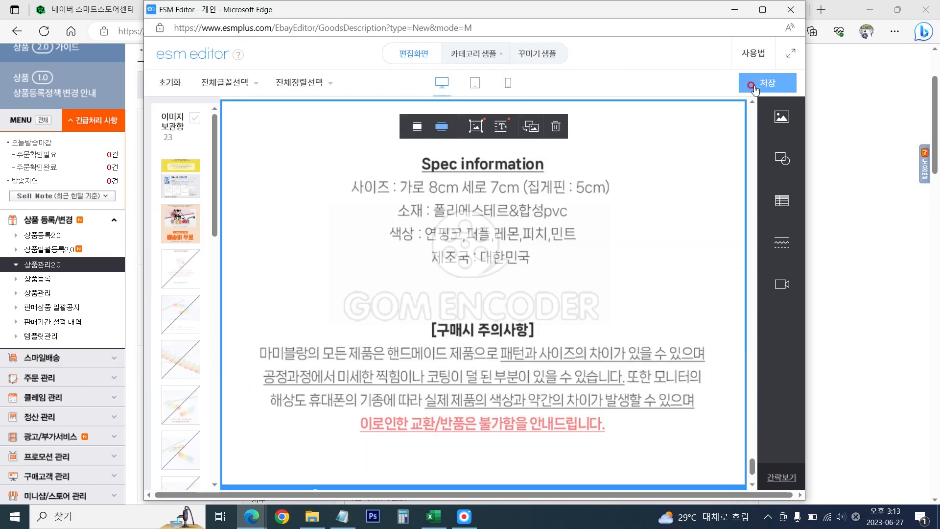
scroll(700, 281, "up", 15)
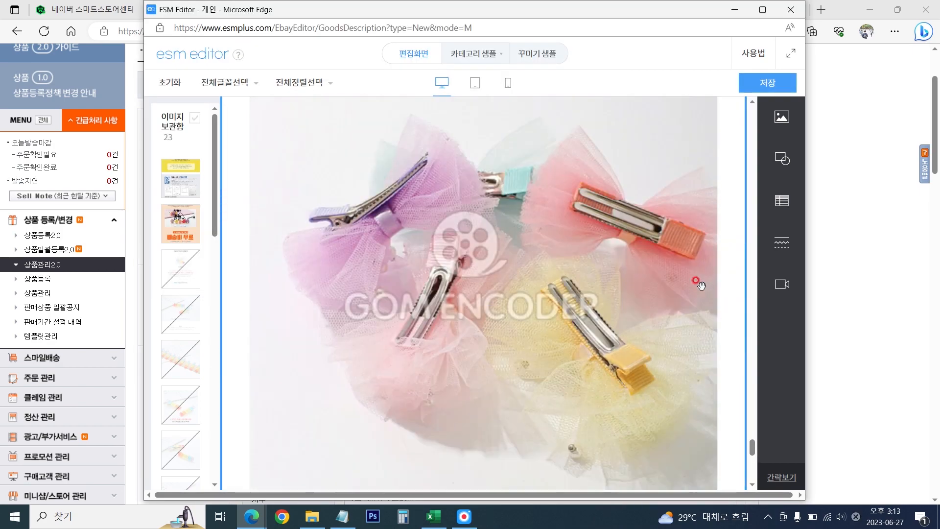
left_click_drag(754, 427, 746, 142)
left_click(766, 82)
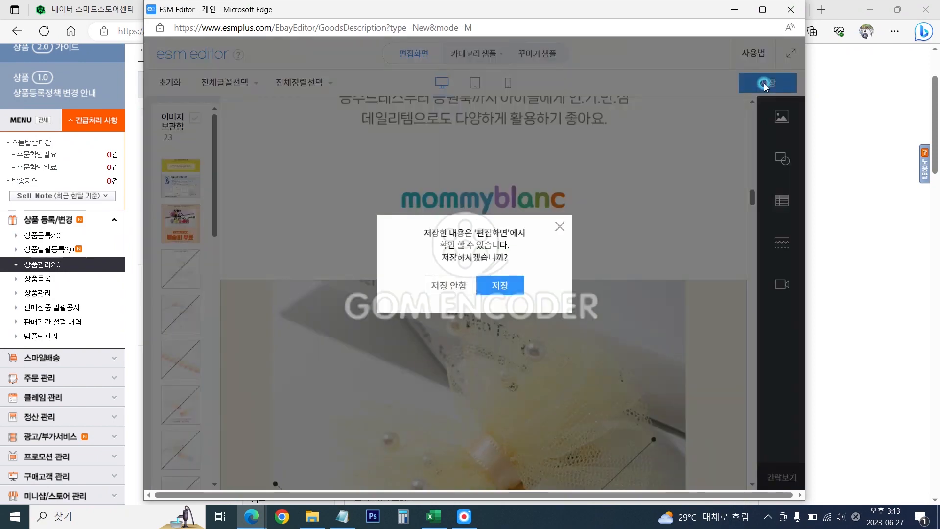
left_click(499, 277)
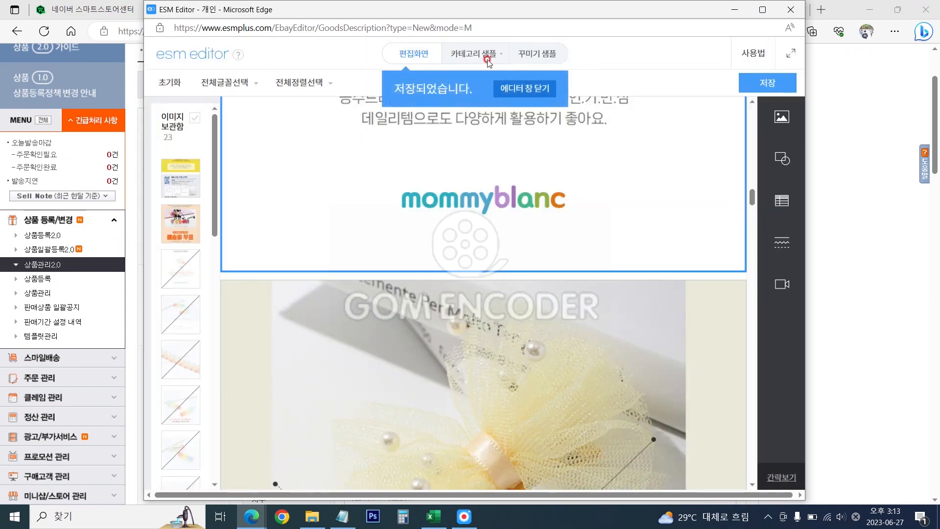
left_click(524, 88)
Replace the 소재 entry in 상품정보고시 with 폴리에스테르&합성pvc from the product memo.
scroll(798, 356, "down", 5)
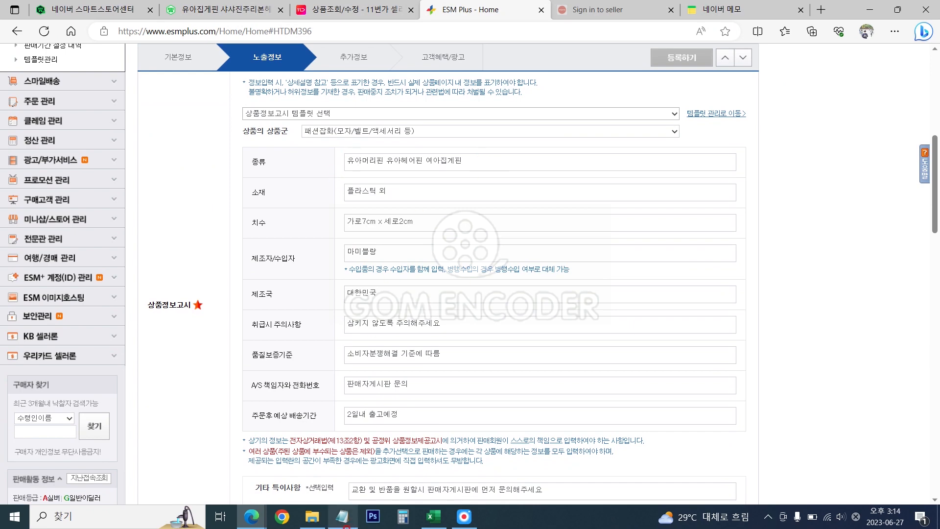
key("alt+Tab")
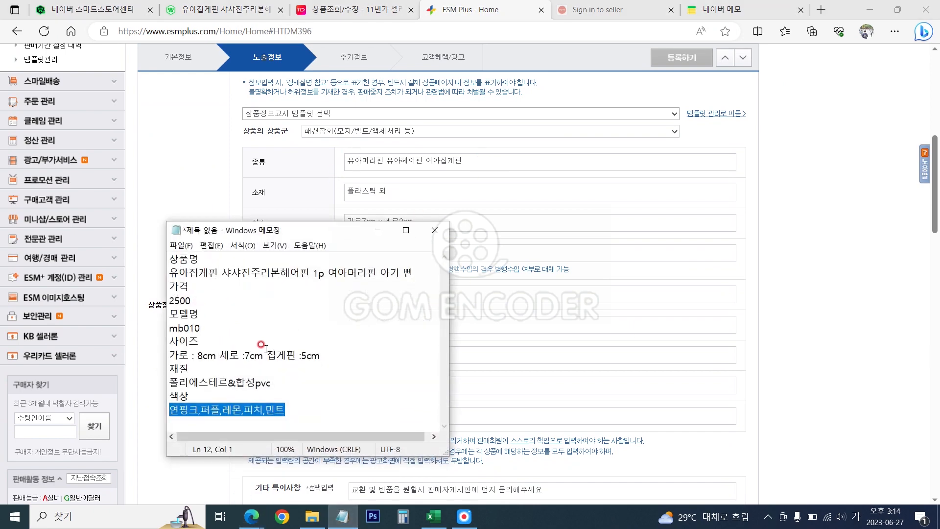
left_click_drag(290, 382, 164, 383)
key("ctrl+c")
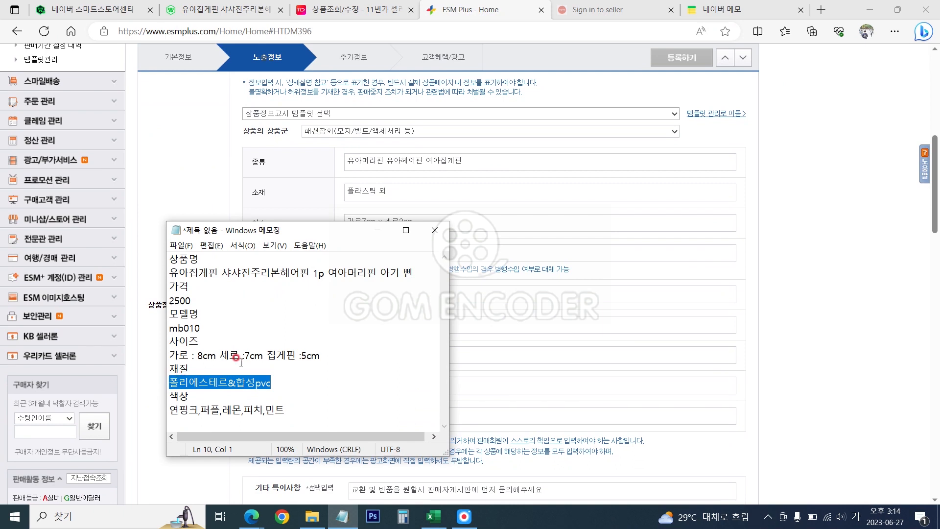
left_click(422, 192)
key("ctrl+a")
key("ctrl+v")
Replace the 치수 entry in 상품정보고시 with the memo's size text 가로 : 8cm 세로 :7cm 집게핀 :5cm.
left_click(342, 517)
left_click_drag(325, 355, 168, 353)
key("ctrl+c")
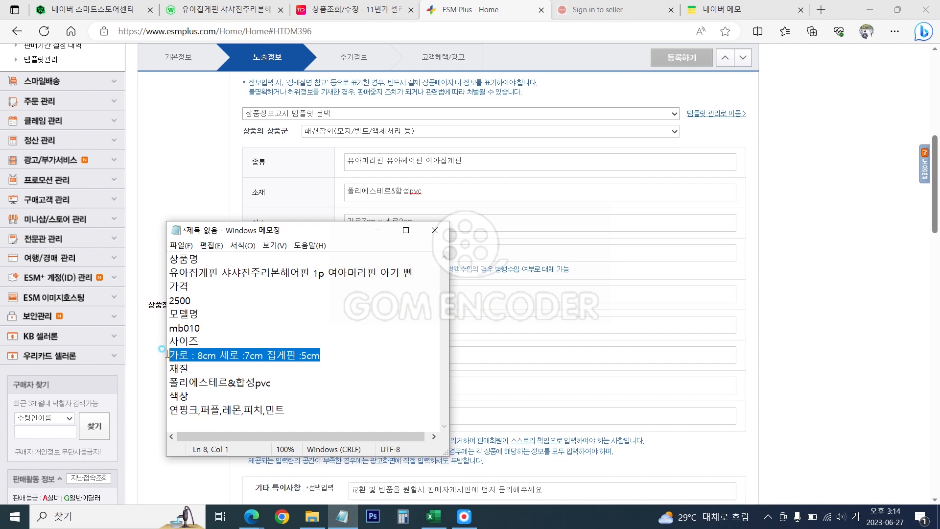
left_click(790, 214)
left_click(440, 223)
key("ctrl+a")
key("ctrl+v")
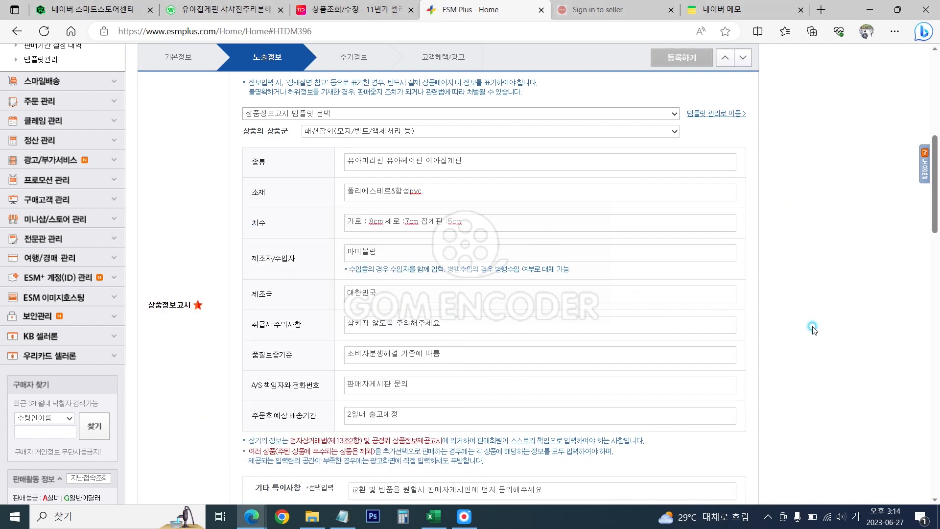
Keep the copied shipping and return settings and proceed to the 추가정보 stage.
scroll(812, 329, "down", 10)
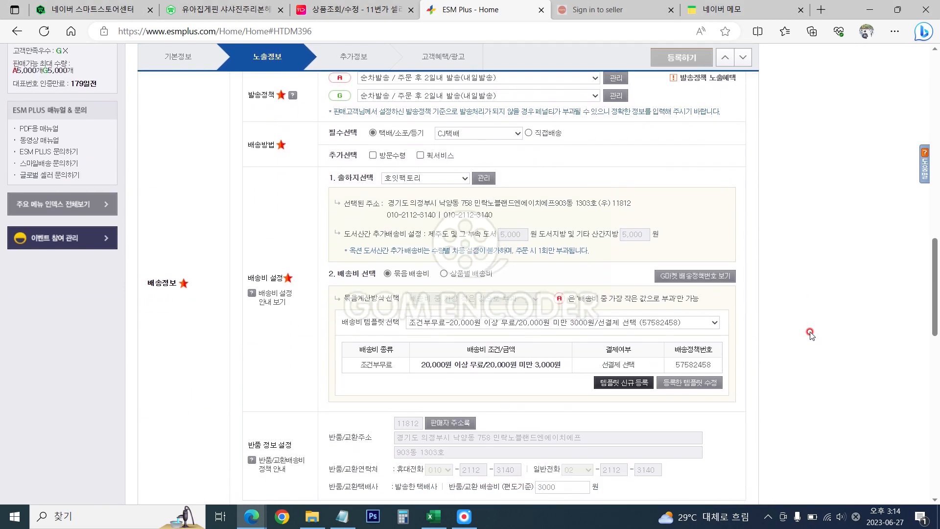
scroll(810, 334, "down", 3)
left_click(530, 396)
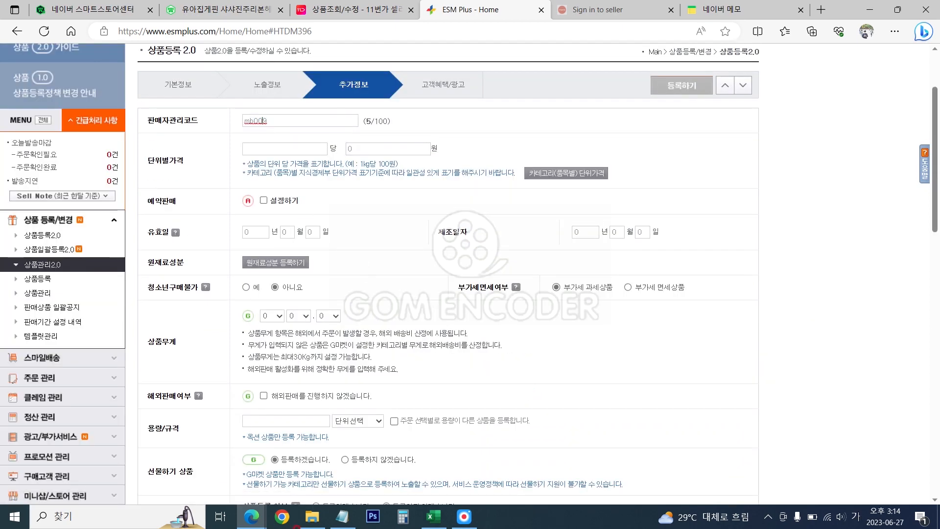
Update the 판매자관리코드 for the new model and opt out of 해외판매, proceeding to the 고객혜택/광고 stage.
left_click_drag(254, 121, 278, 125)
left_click(337, 400)
scroll(850, 383, "down", 4)
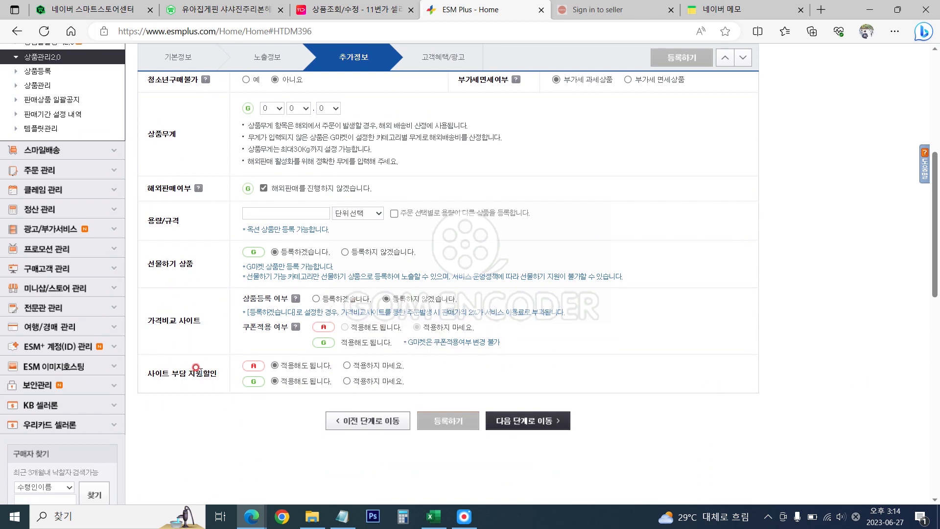
left_click(553, 420)
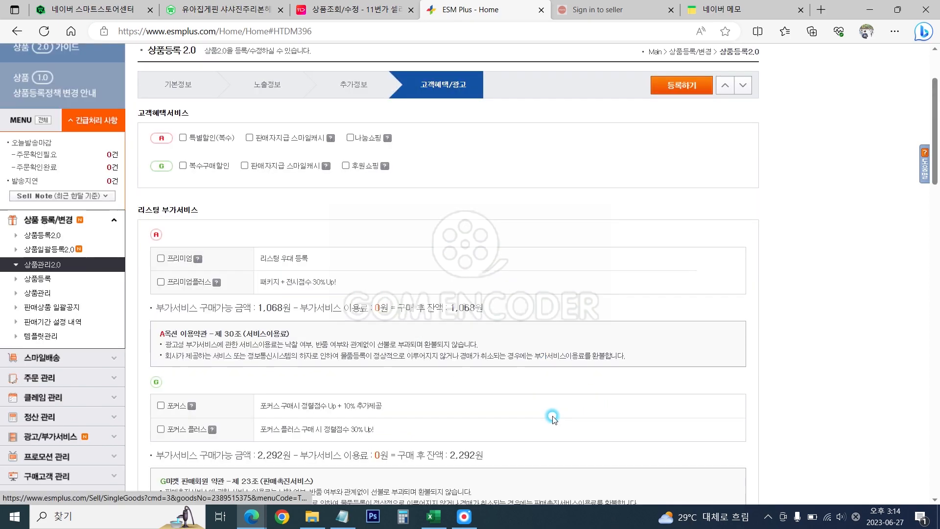
Submit the listing without benefits or ads, confirming its product information and accepting registration with images under 1000px.
scroll(733, 346, "down", 5)
scroll(730, 350, "down", 10)
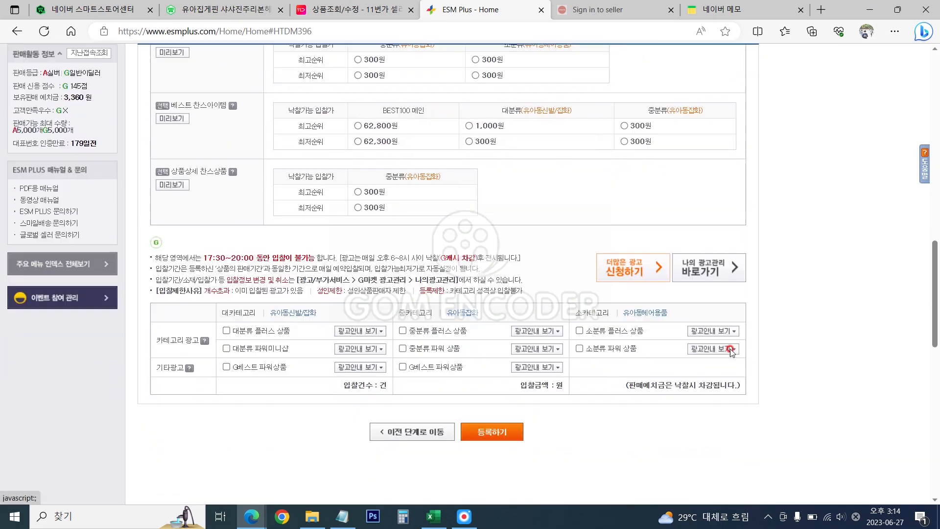
scroll(722, 352, "up", 4)
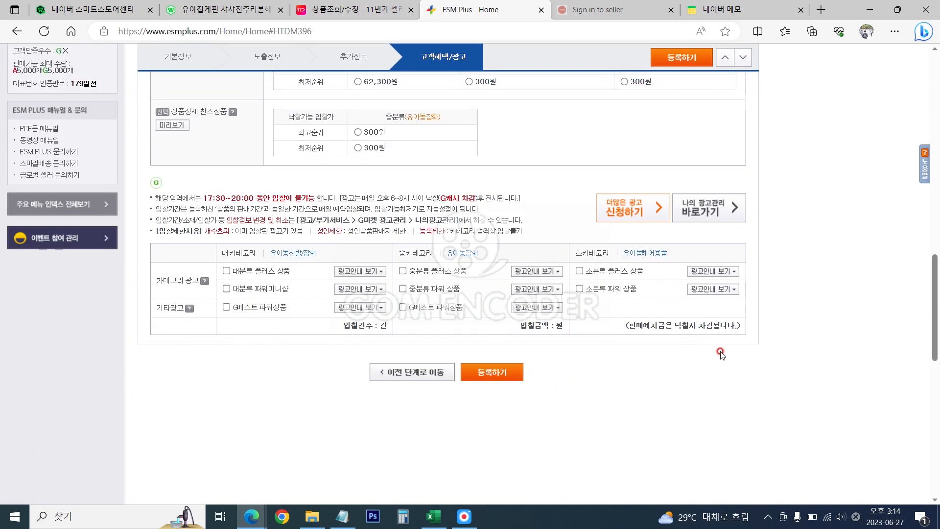
left_click(492, 373)
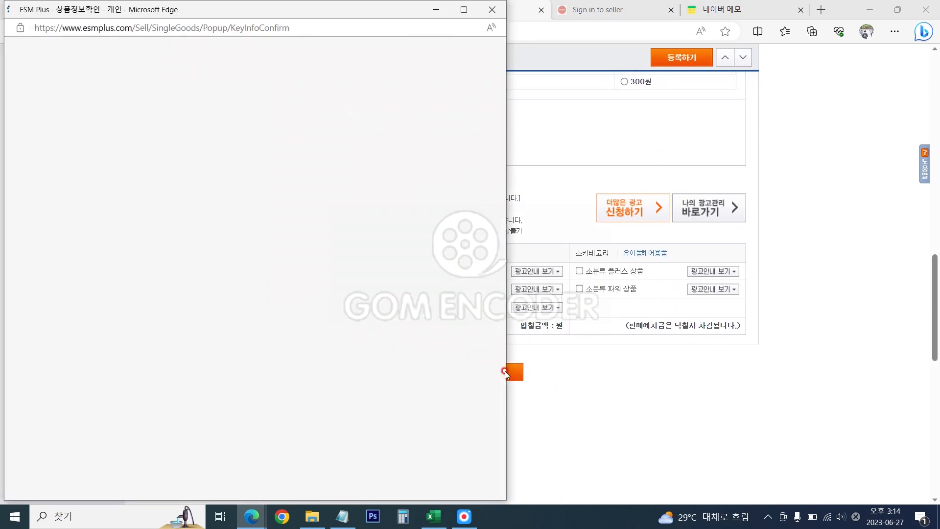
left_click(410, 165)
left_click(411, 270)
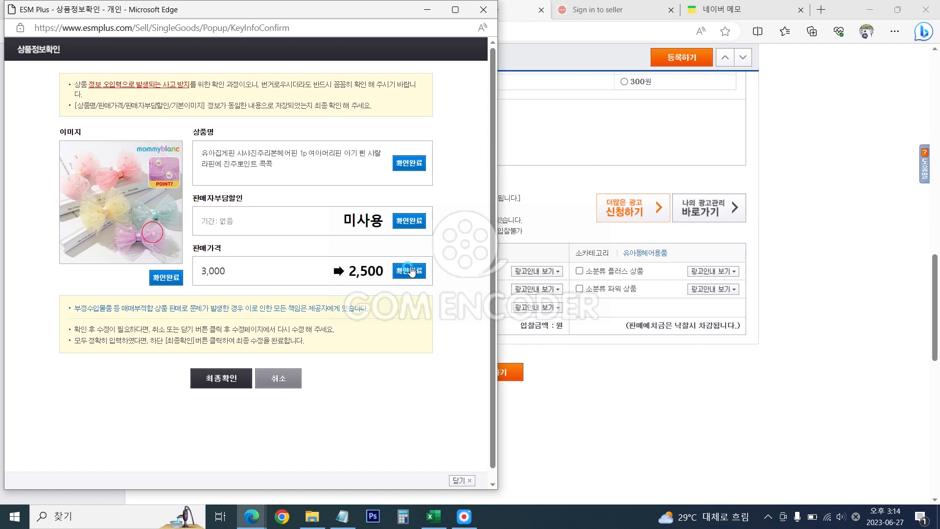
left_click(221, 379)
left_click(574, 183)
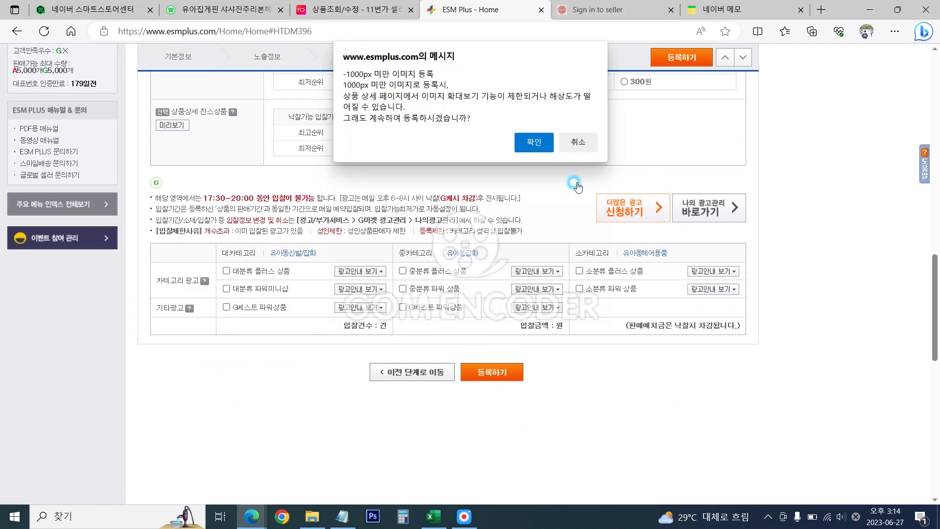
left_click(550, 142)
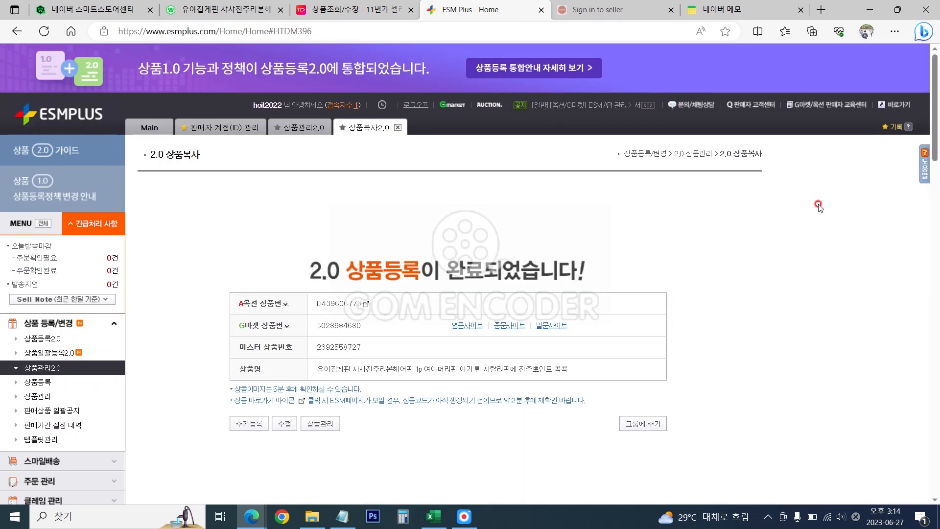
Check the newly registered listing's 옥션 product page, including its image, price and colour options, and close it.
scroll(772, 274, "down", 3)
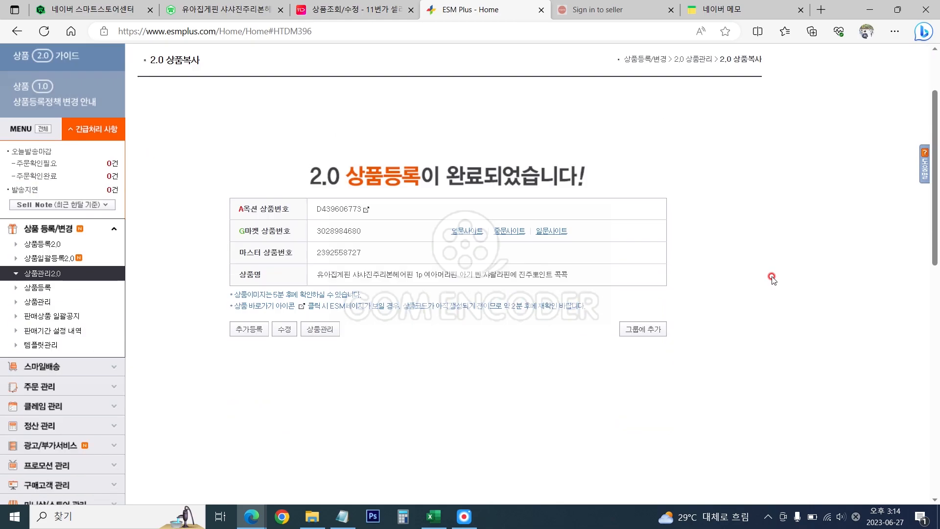
left_click(374, 170)
scroll(695, 367, "down", 15)
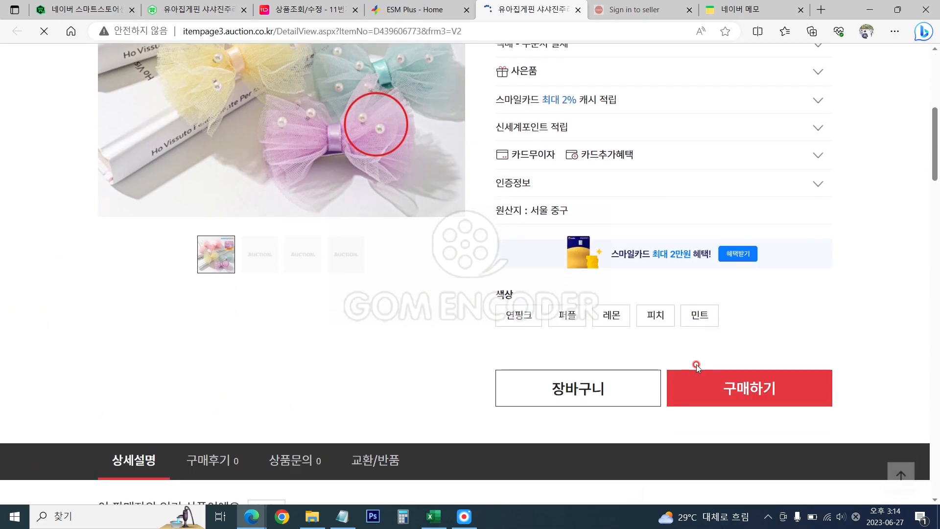
scroll(685, 349, "up", 15)
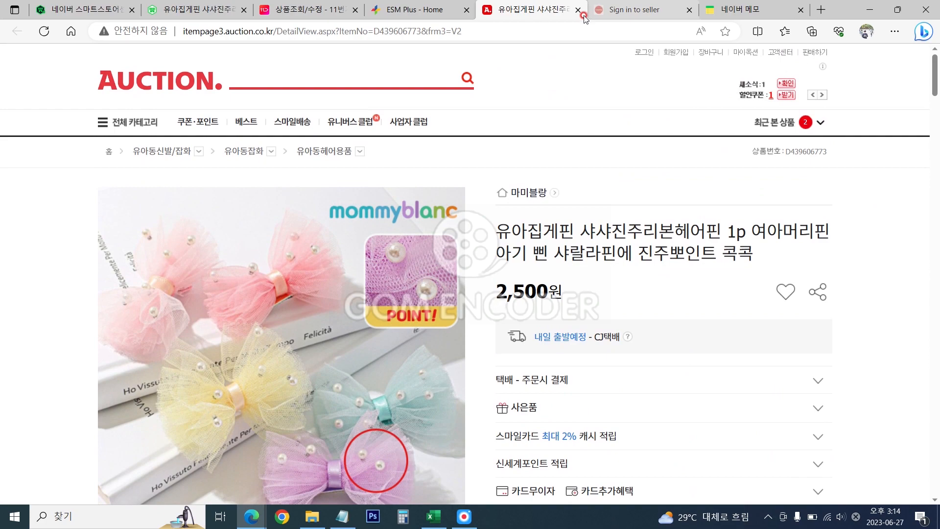
left_click(578, 10)
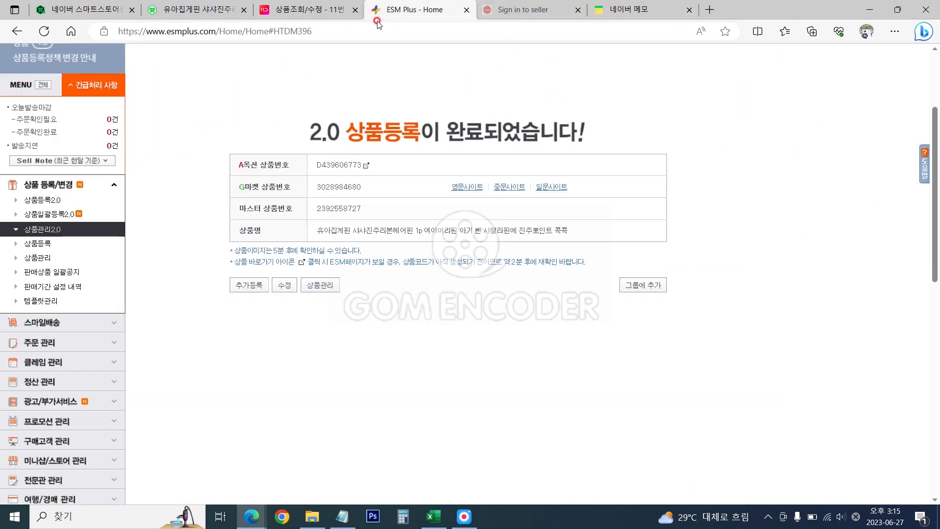
Switch to Coupang Wing and sign in to the seller account with the prefilled credentials.
left_click(529, 10)
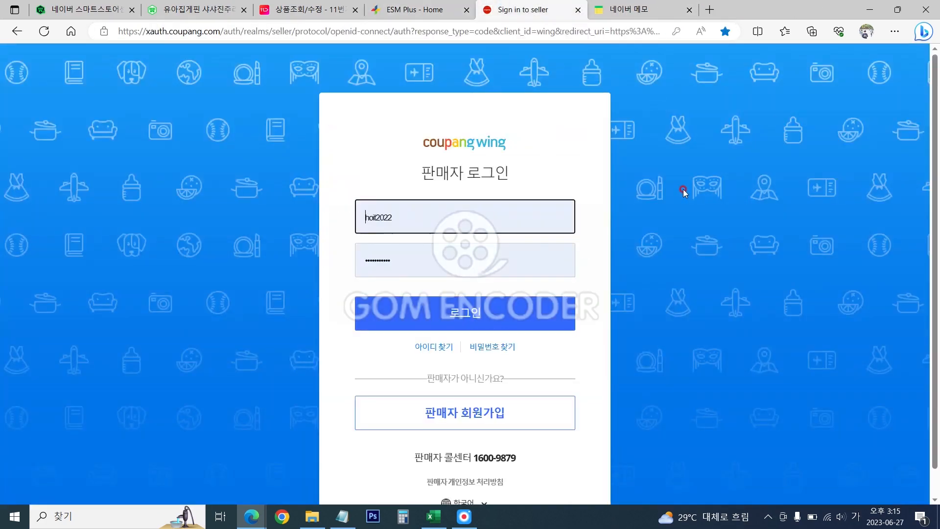
left_click(474, 308)
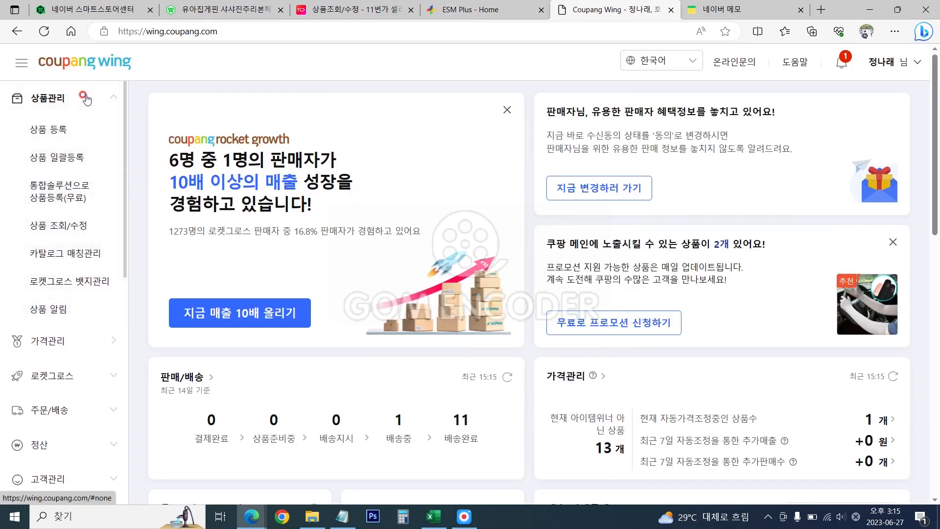
Copy the existing 마미블랑 유아집게핀 하리보젤리머리핀 listing from the product list as a new listing, confirming the copy.
left_click(77, 225)
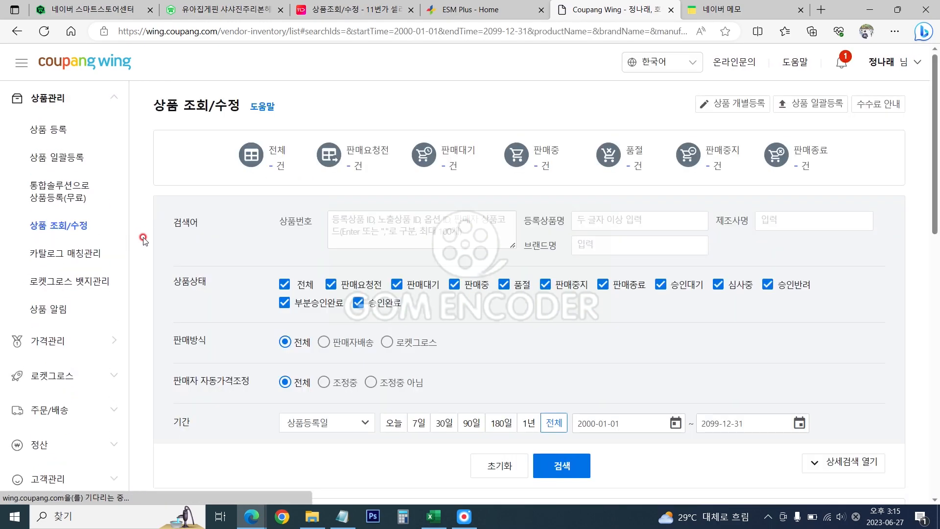
scroll(143, 239, "down", 8)
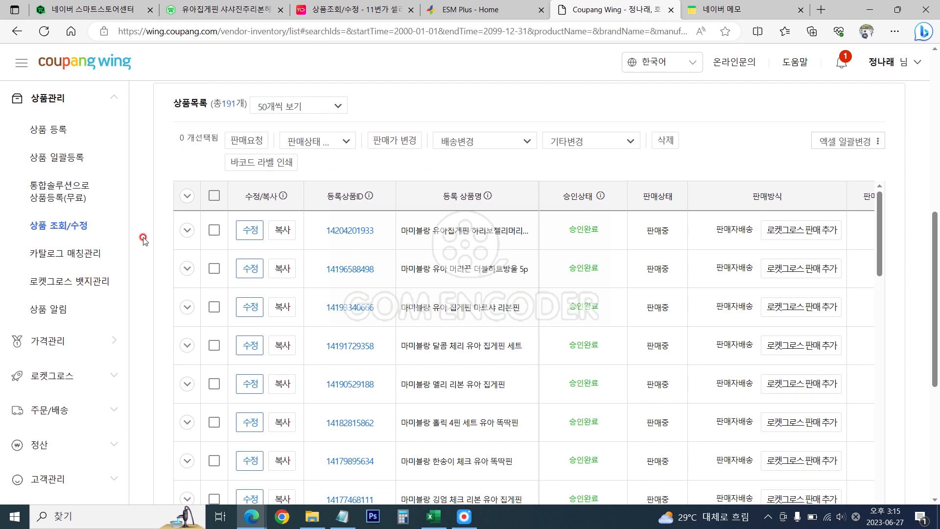
left_click(283, 230)
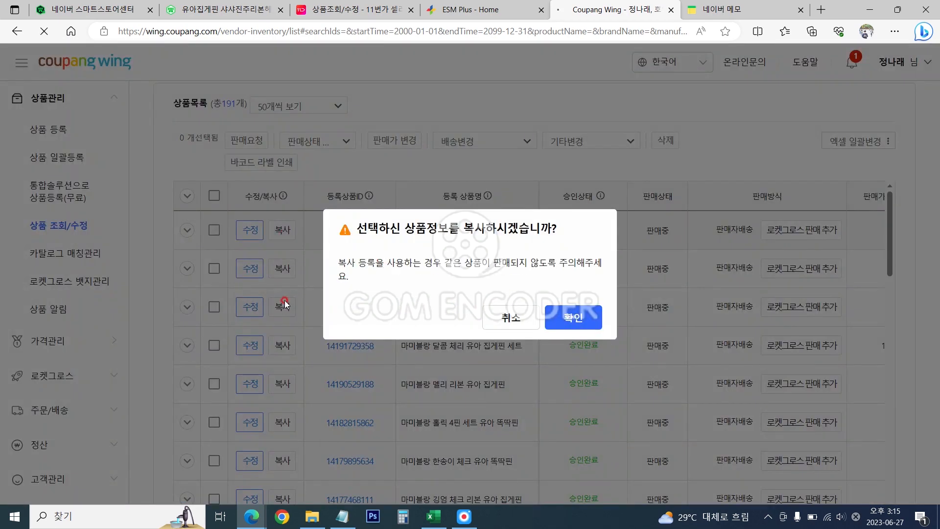
left_click(582, 319)
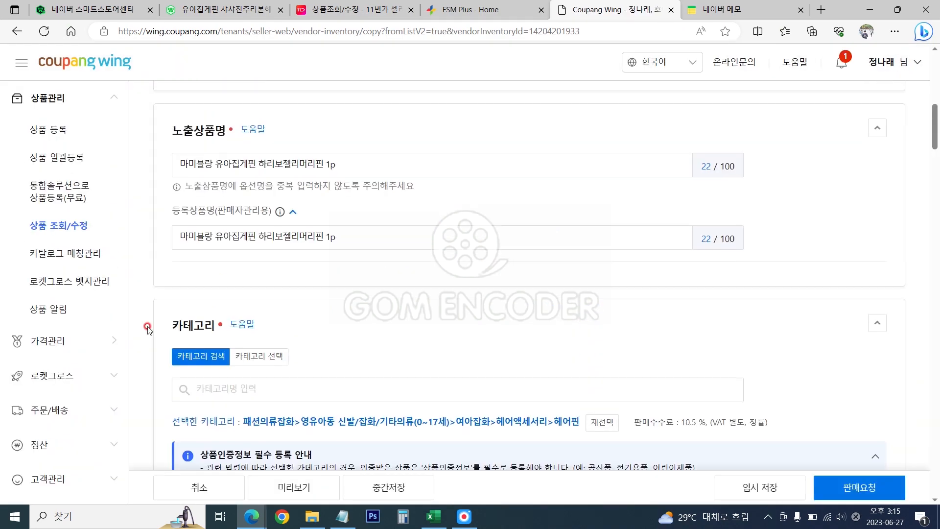
Set the 노출상품명 to "마미블랑 유아집게핀 샤샤진주리본헤어핀 1p" using the product name from the Notepad notes.
left_click(342, 516)
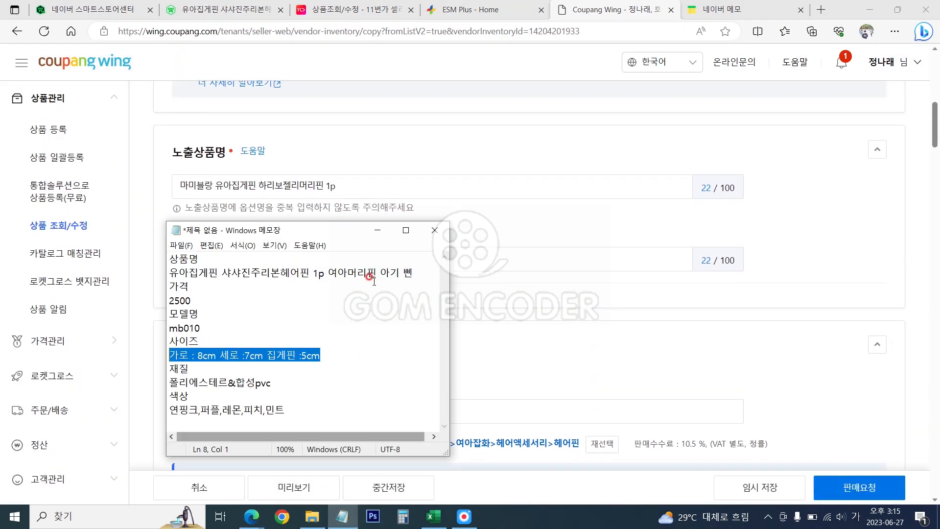
left_click_drag(428, 273, 156, 270)
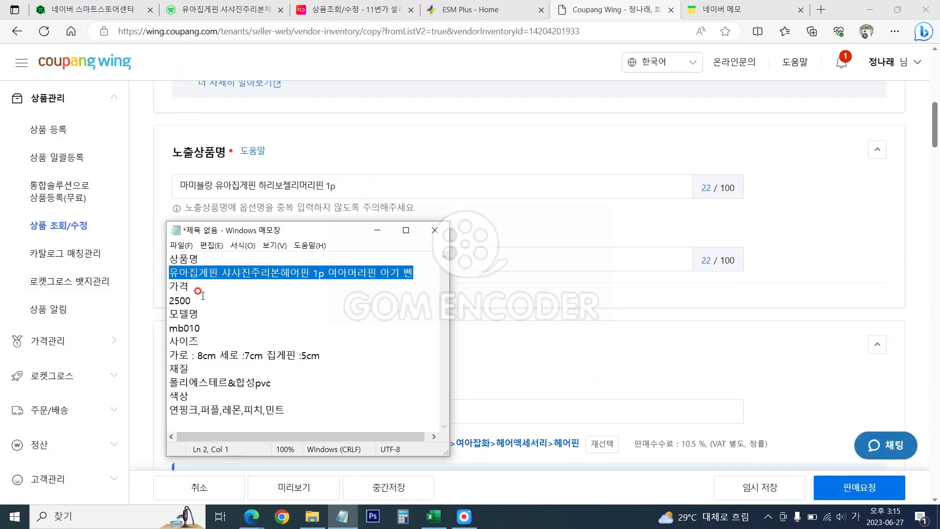
left_click(141, 205)
left_click(337, 180)
key("ctrl+v")
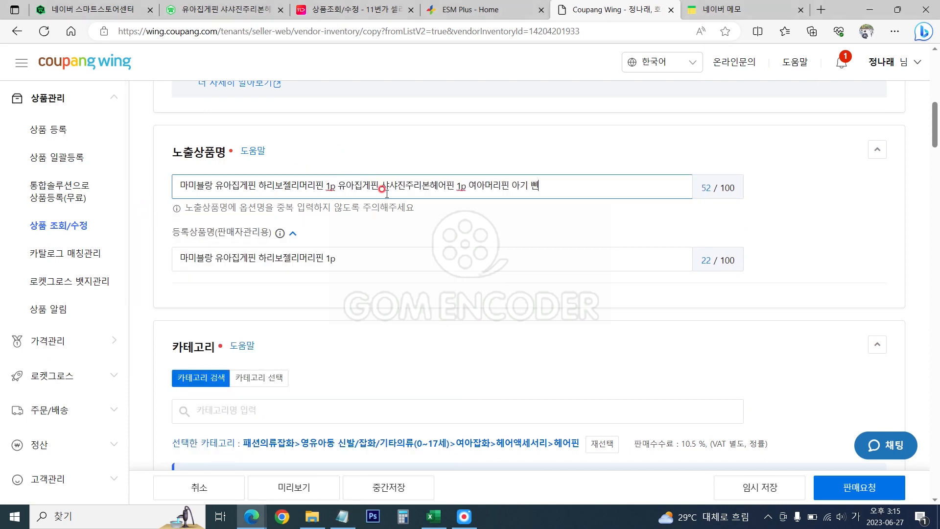
left_click(207, 185)
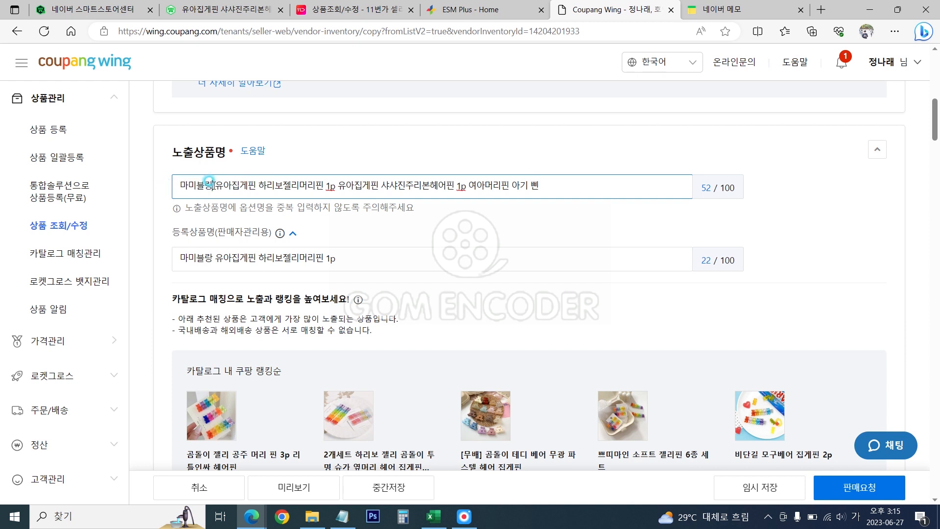
left_click_drag(216, 186, 364, 182)
left_click(272, 185)
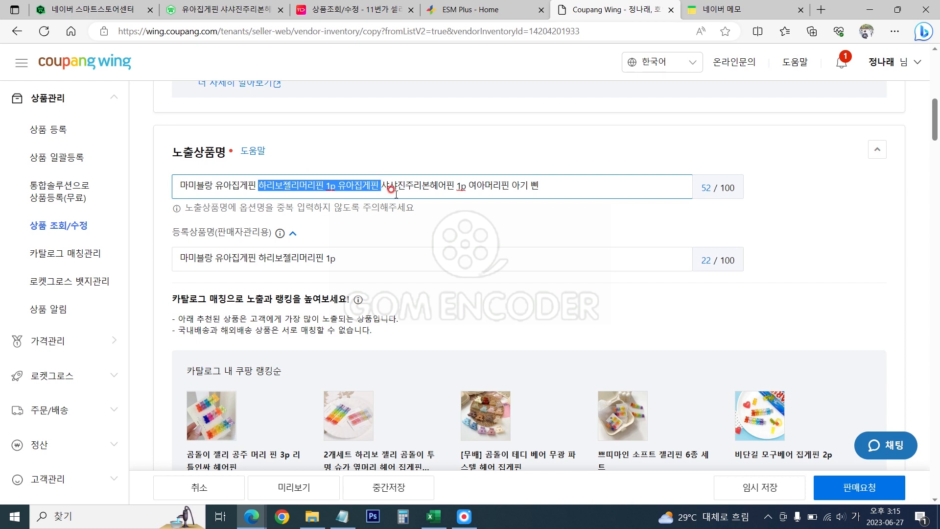
key("BackSpace")
left_click_drag(343, 185, 458, 185)
key("BackSpace")
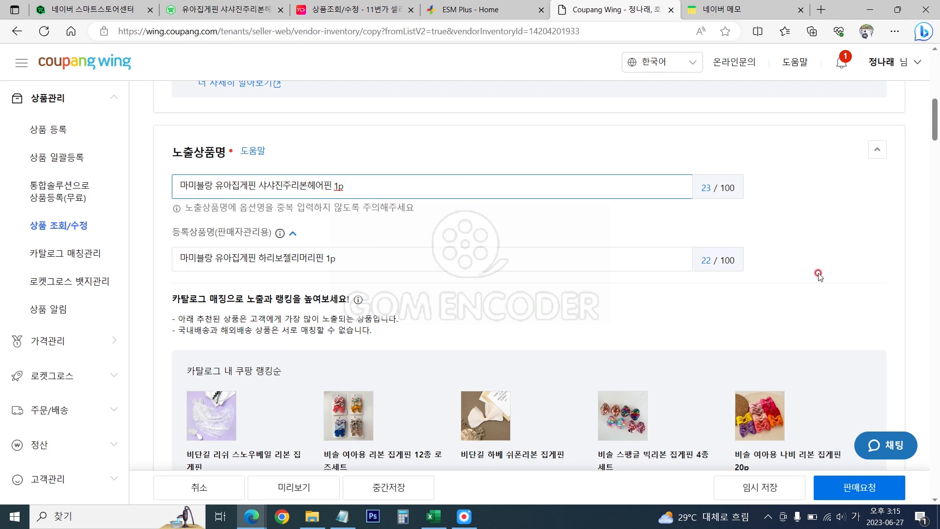
Replace the 등록상품명 with the new 노출상품명, "마미블랑 유아집게핀 샤샤진주리본헤어핀 1p".
left_click_drag(357, 186, 28, 200)
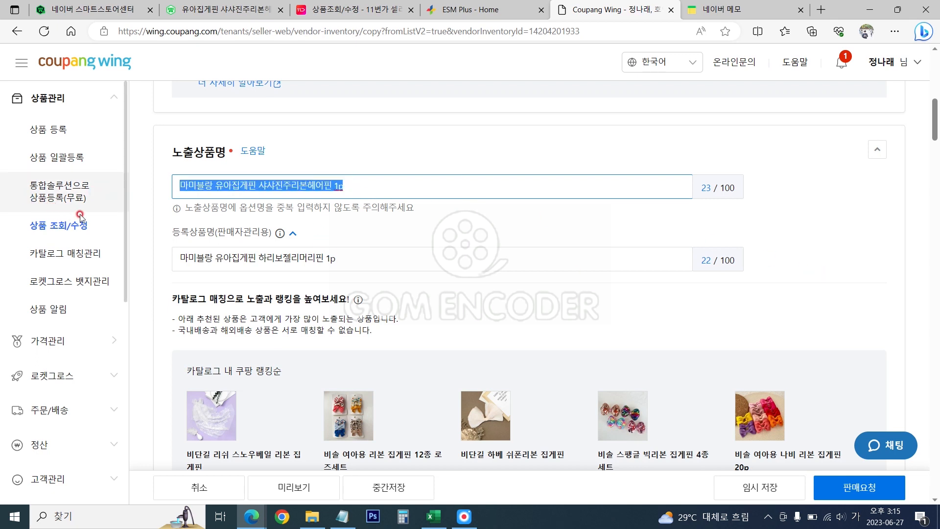
left_click_drag(372, 252, 73, 260)
key("ctrl+v")
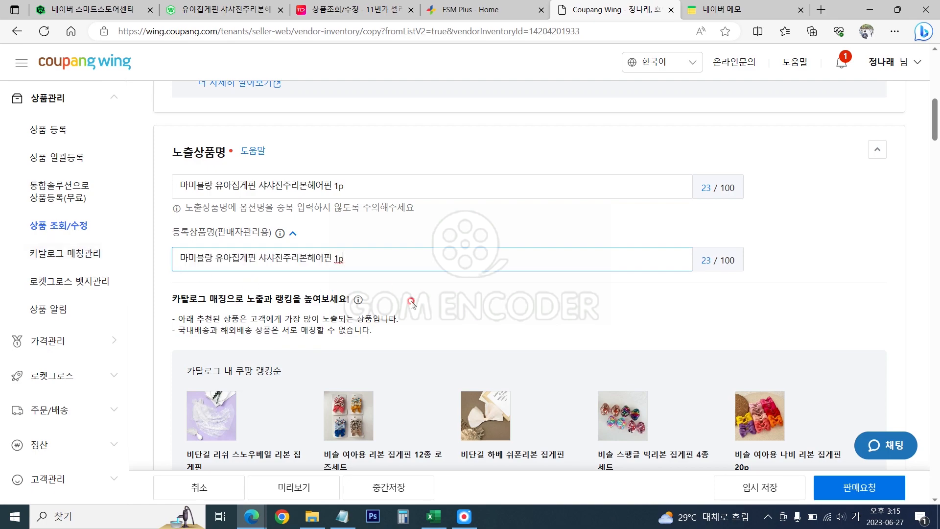
left_click(822, 256)
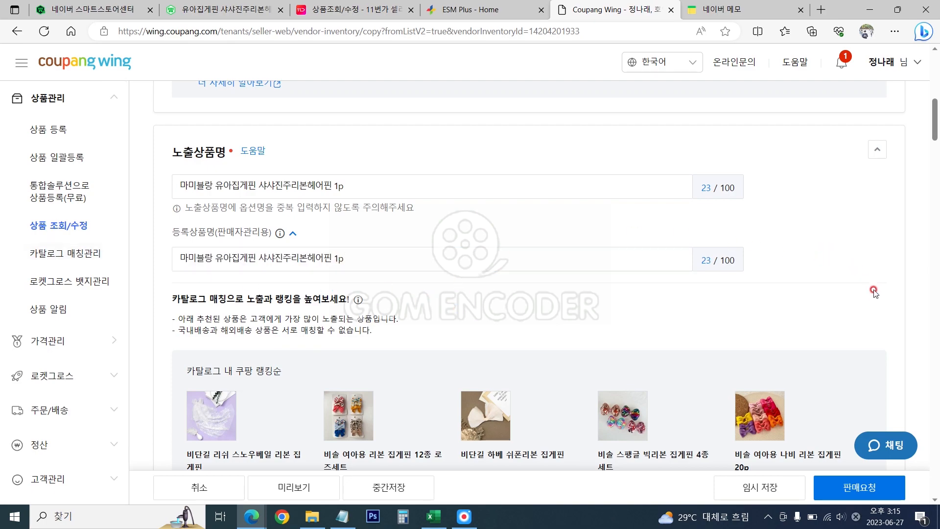
Switch the option section from 단일 상품등록 to 옵션 상품등록 and confirm the change.
scroll(876, 294, "down", 6)
scroll(881, 301, "down", 13)
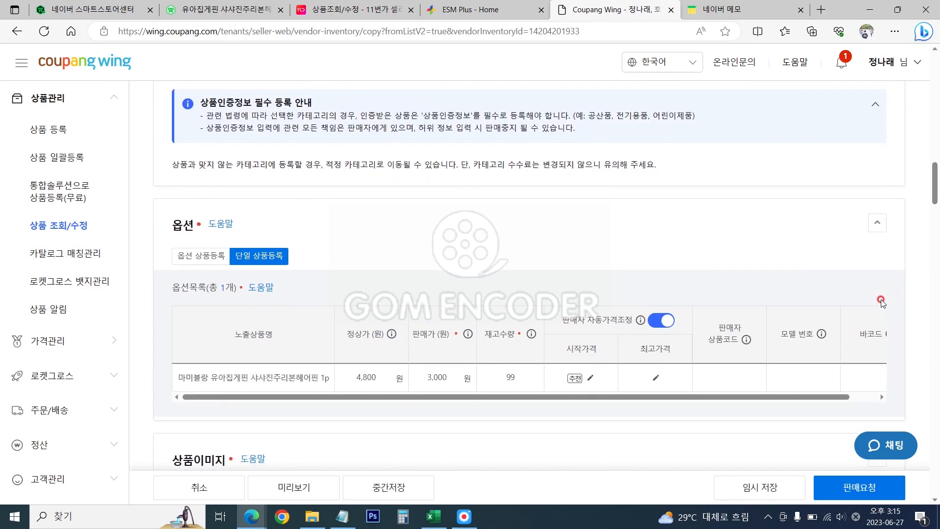
scroll(840, 308, "up", 3)
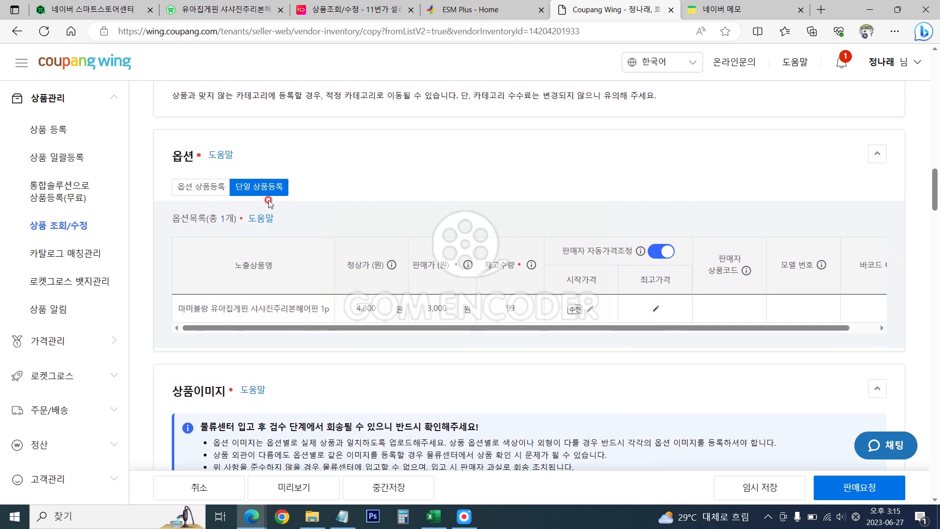
left_click(180, 187)
left_click(492, 332)
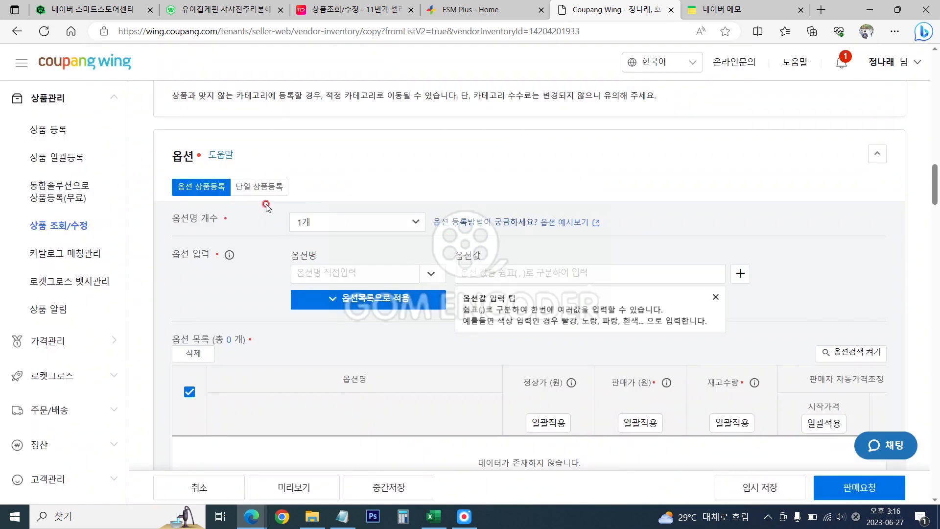
Add a 색상 option with the values 연핑크,퍼플,레몬,피치,민트 from the Notepad notes and apply it to the option list.
left_click(342, 516)
left_click_drag(286, 409, 150, 417)
left_click(421, 272)
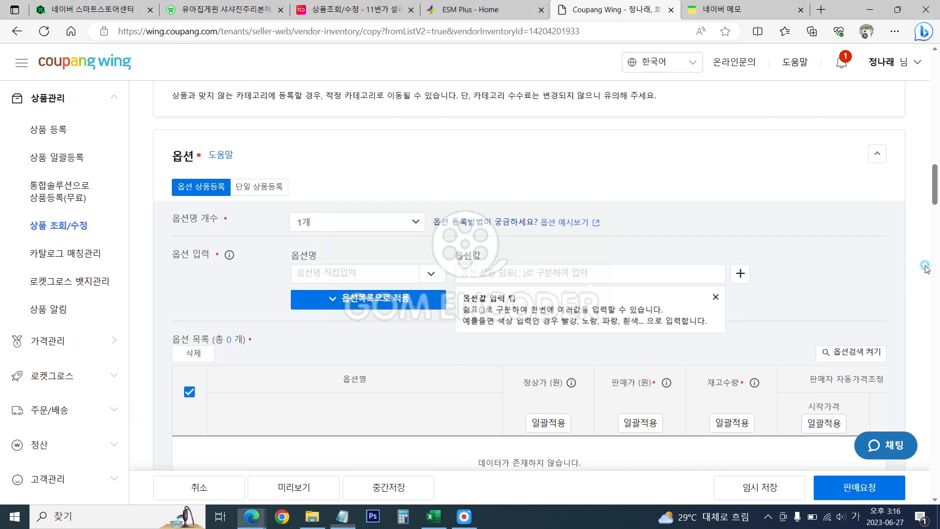
left_click(431, 273)
left_click(377, 323)
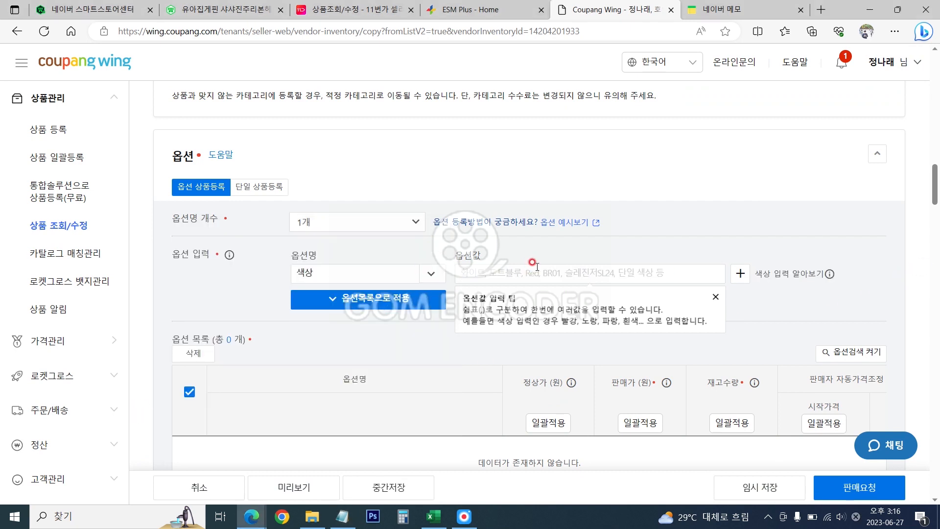
left_click(537, 269)
key("ctrl+v")
left_click(387, 314)
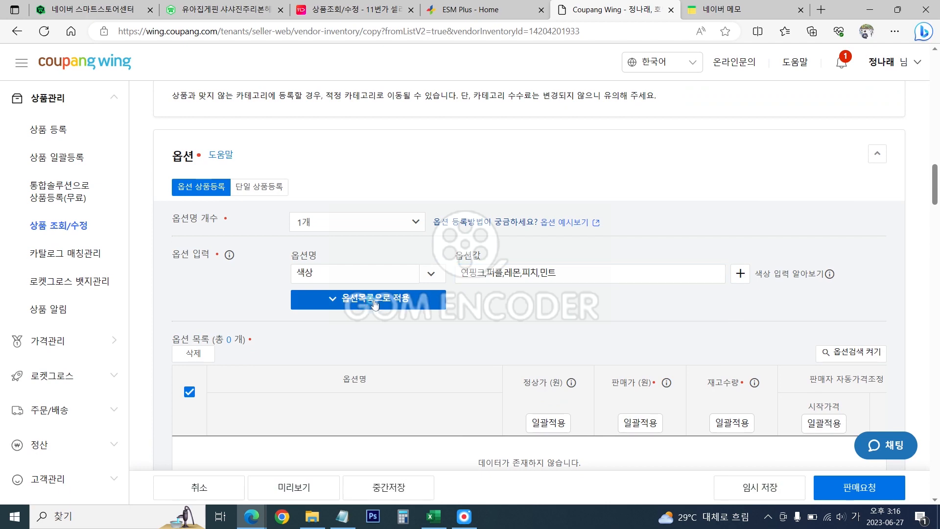
left_click(374, 304)
Select all colour options and bulk-set their 판매가 to 2500원.
scroll(216, 282, "down", 5)
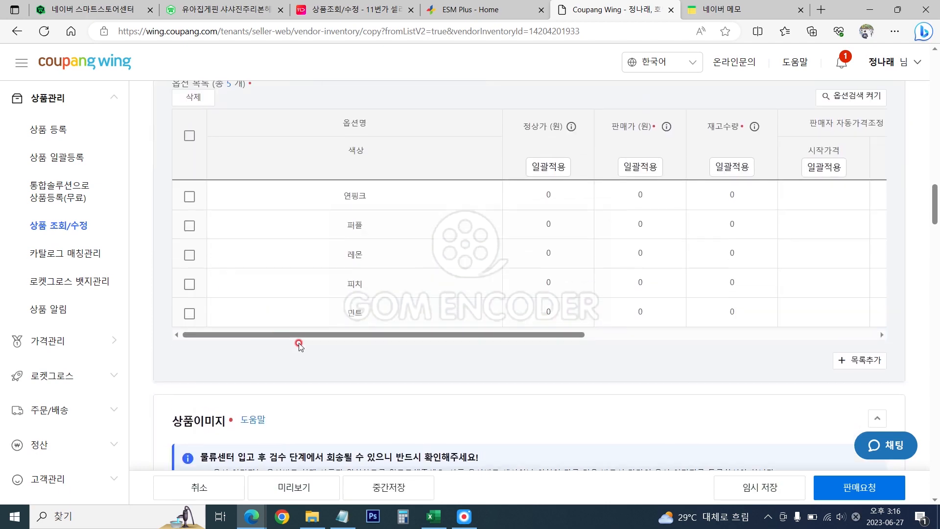
scroll(299, 343, "up", 2)
left_click(188, 186)
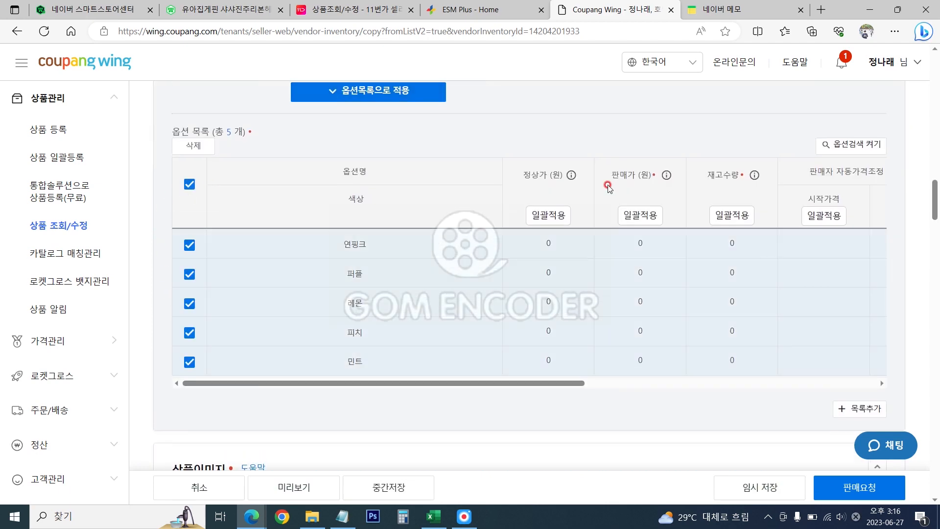
left_click(647, 216)
left_click(661, 274)
type("2500")
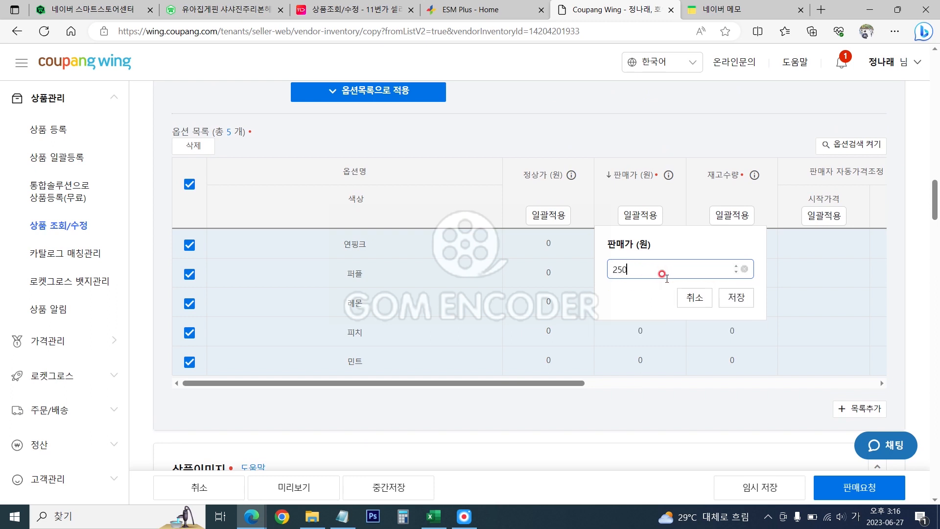
left_click(748, 297)
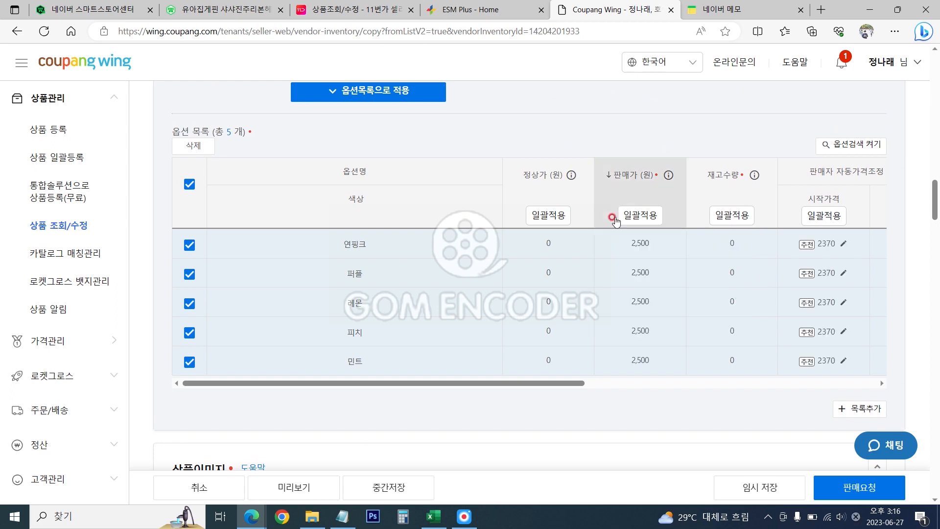
Bulk-set the 정상가 to 4,000원 and the 재고수량 to 99 for all colour options.
left_click(548, 215)
left_click(610, 269)
type("4,00")
type("000")
left_click(645, 297)
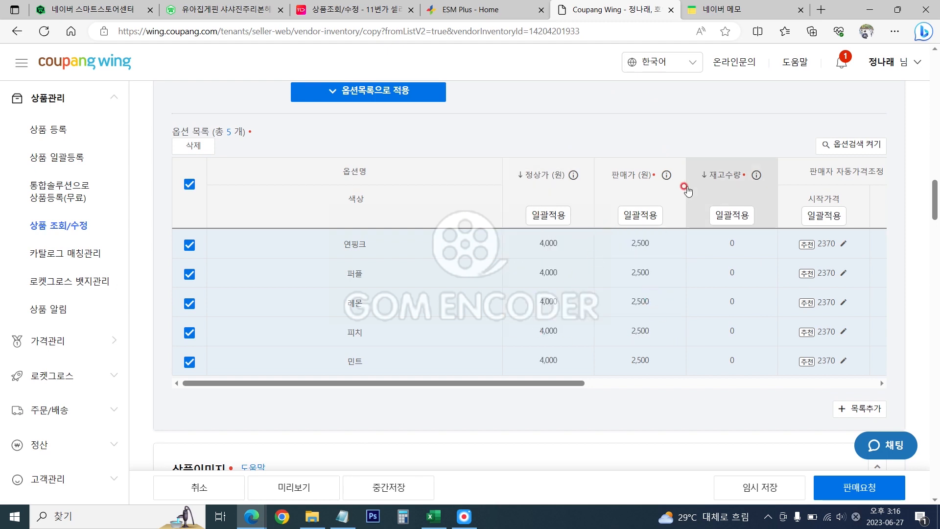
left_click(718, 223)
left_click(738, 271)
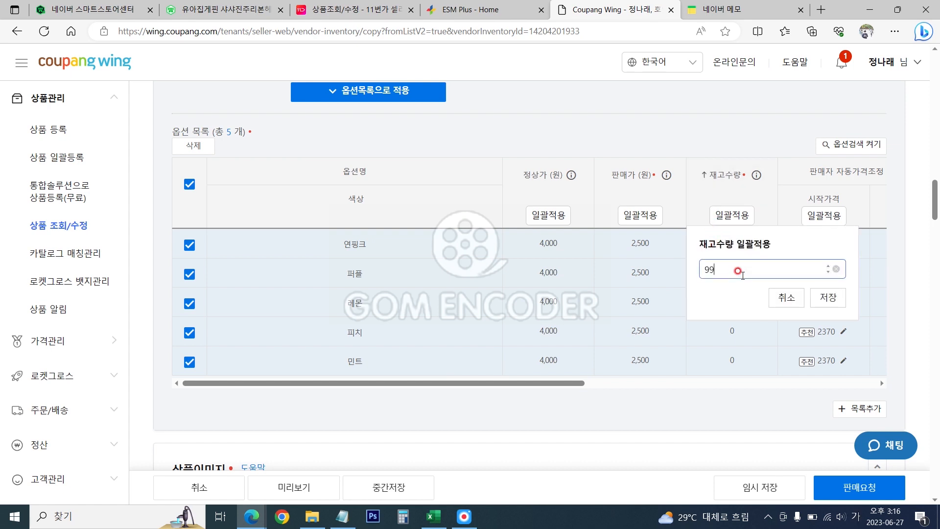
type("99")
left_click(828, 297)
Turn off 판매자 자동가격조정 for the colour options.
left_click_drag(535, 385, 625, 387)
left_click(758, 173)
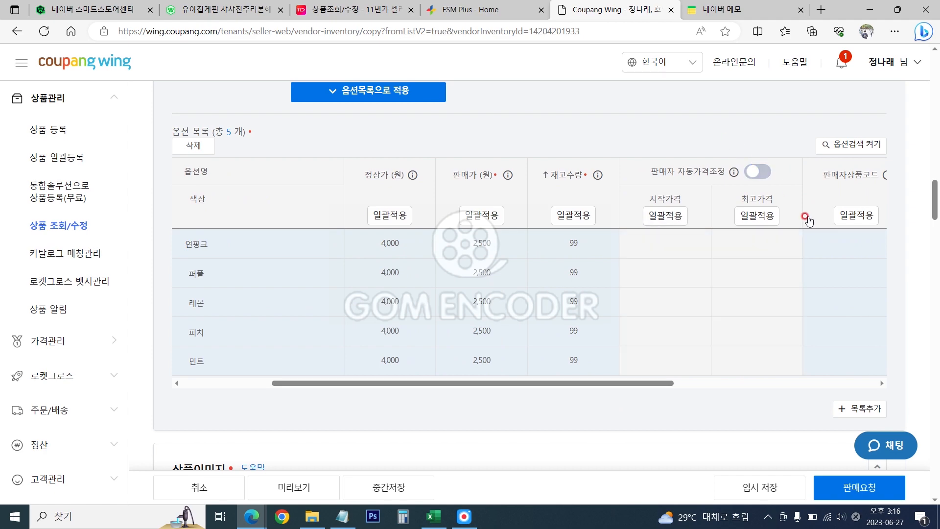
left_click_drag(538, 387, 447, 387)
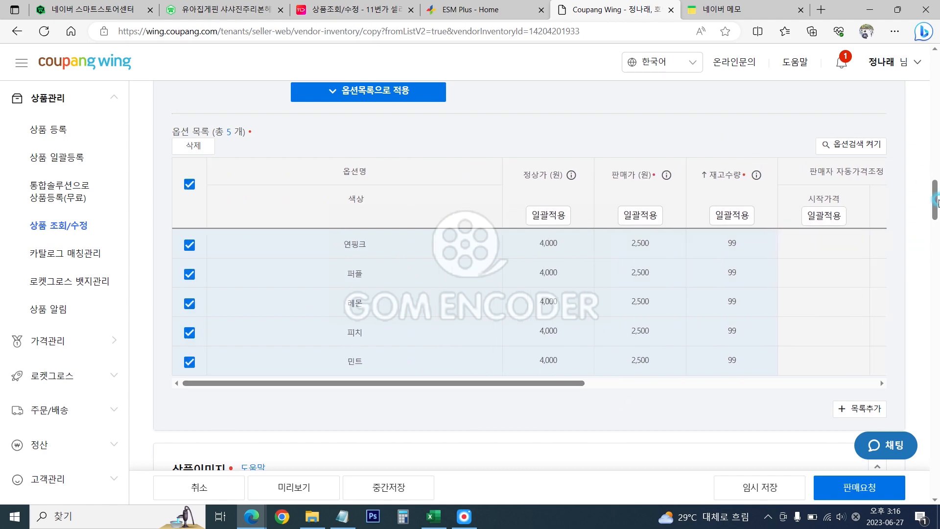
Delete the copied listing's 대표이미지 and all of its 추가이미지.
left_click_drag(934, 196, 934, 234)
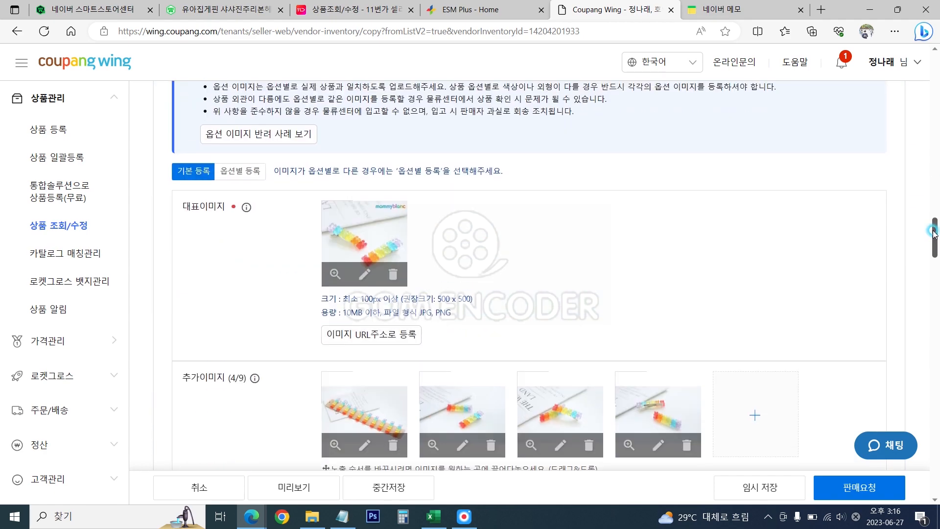
left_click(392, 279)
left_click(532, 320)
scroll(531, 319, "down", 2)
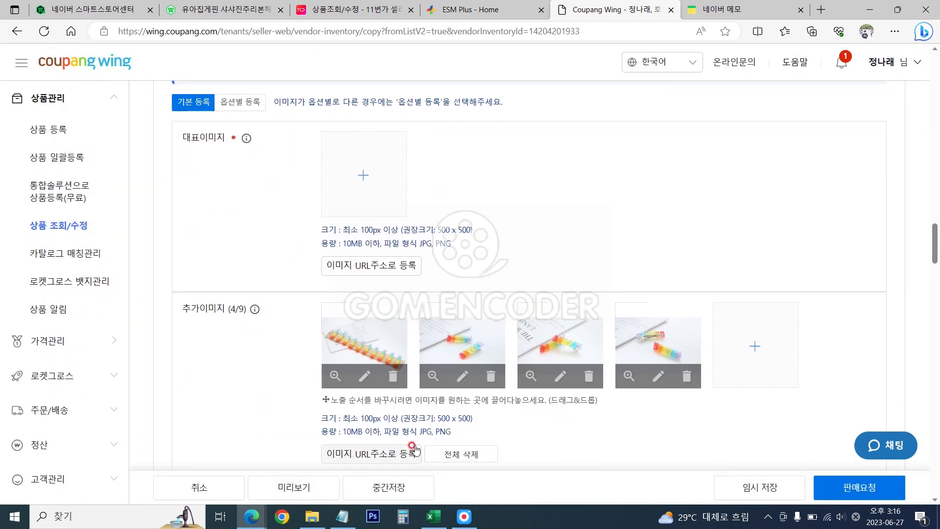
left_click(453, 454)
Upload 배너_샤샤진주리본집게핀1.jpg as the 대표이미지.
left_click(338, 156)
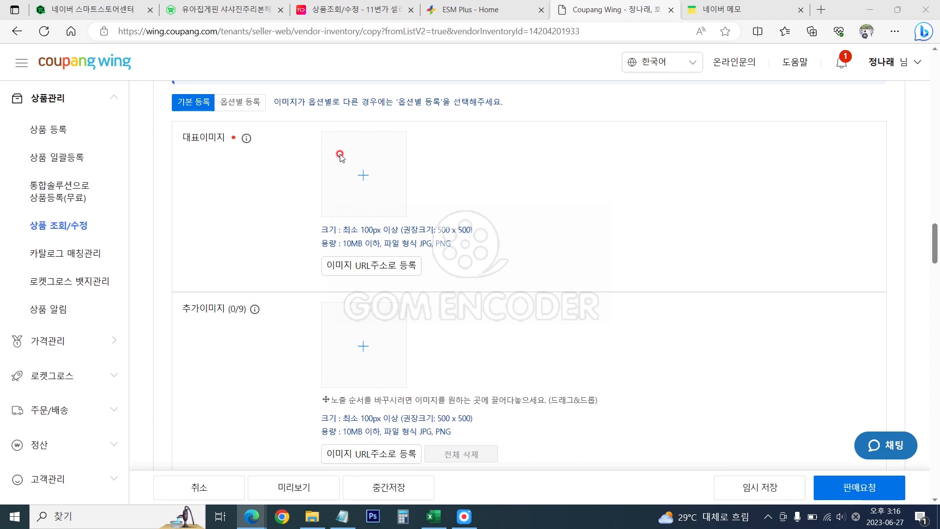
left_click(210, 103)
left_click(364, 275)
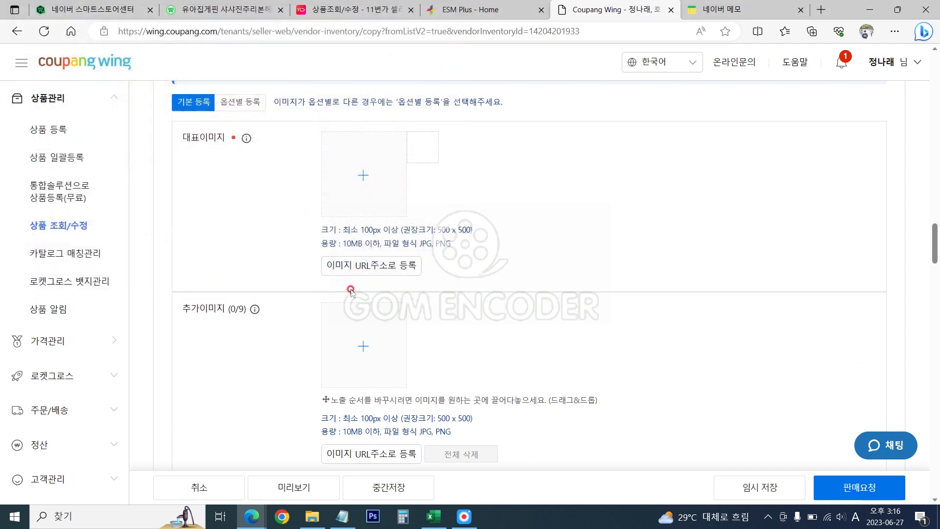
Upload 배너_샤샤진주리본집게핀2.jpg through 배너_샤샤진주리본집게핀10.jpg as the 추가이미지.
left_click(363, 344)
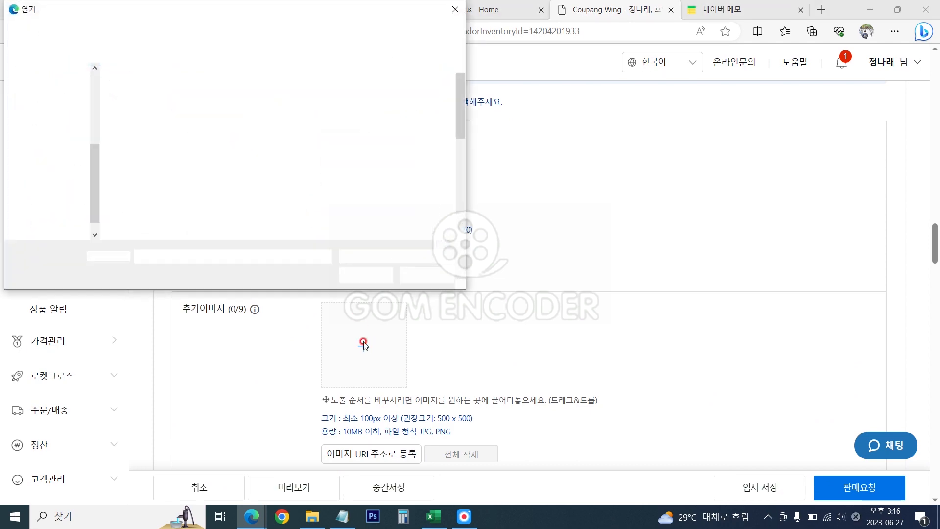
scroll(360, 156, "down", 1)
left_click(431, 118)
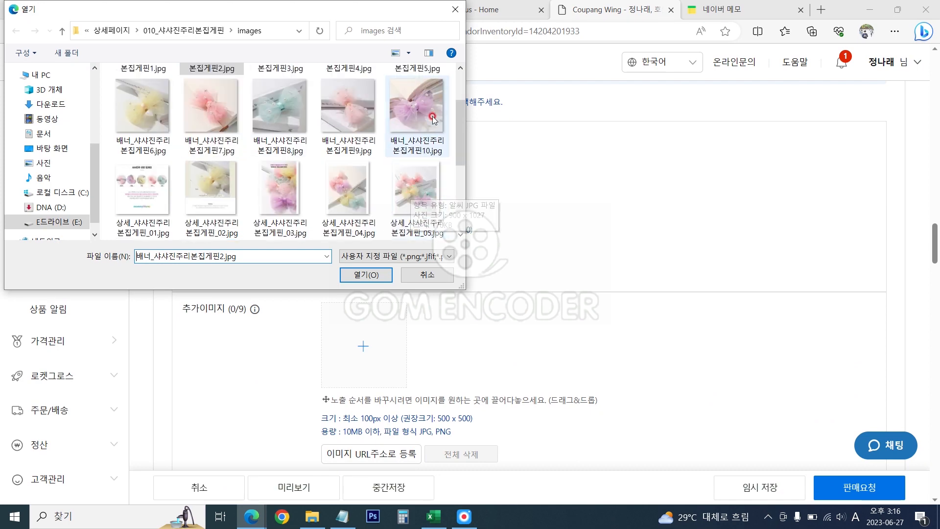
scroll(432, 143, "up", 1)
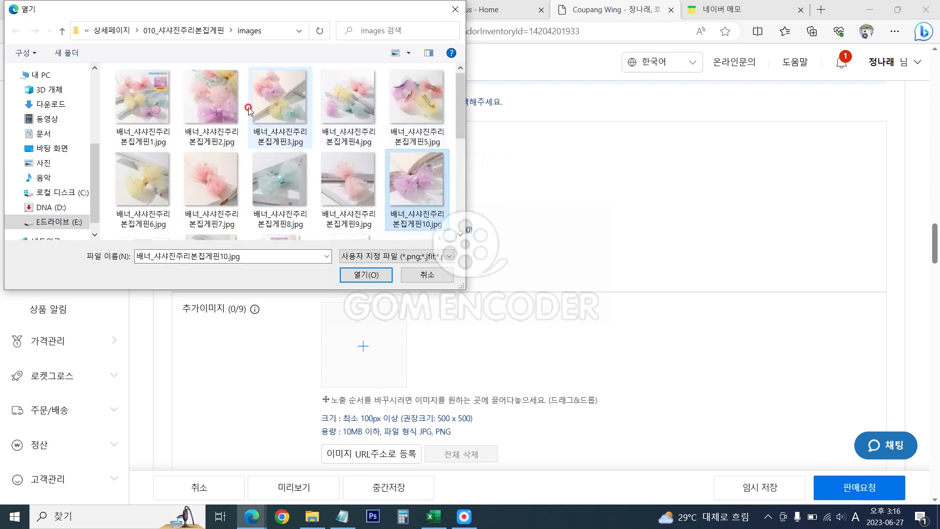
left_click(230, 108, "shift")
left_click(376, 277)
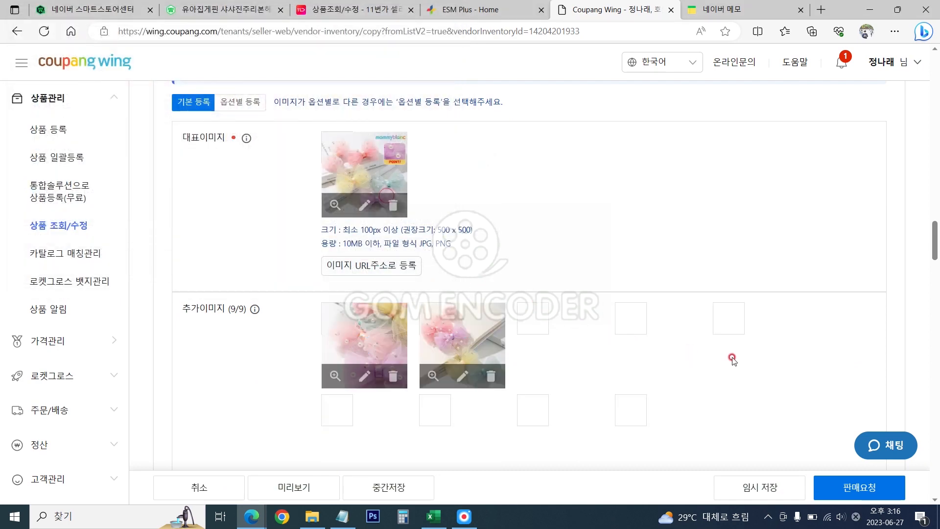
Delete the six 추가이미지 from the fourth position onward, keeping only the first three.
scroll(730, 293, "down", 3)
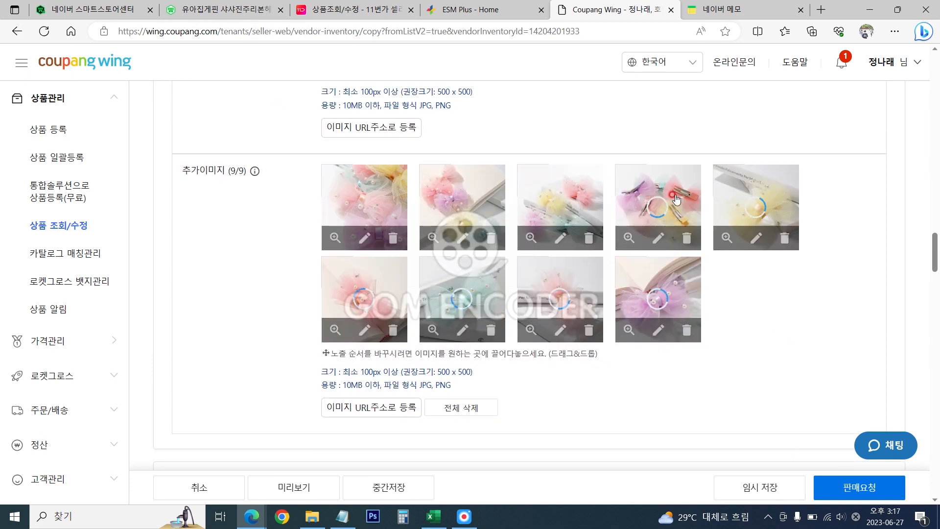
left_click(686, 237)
left_click(495, 323)
left_click(687, 237)
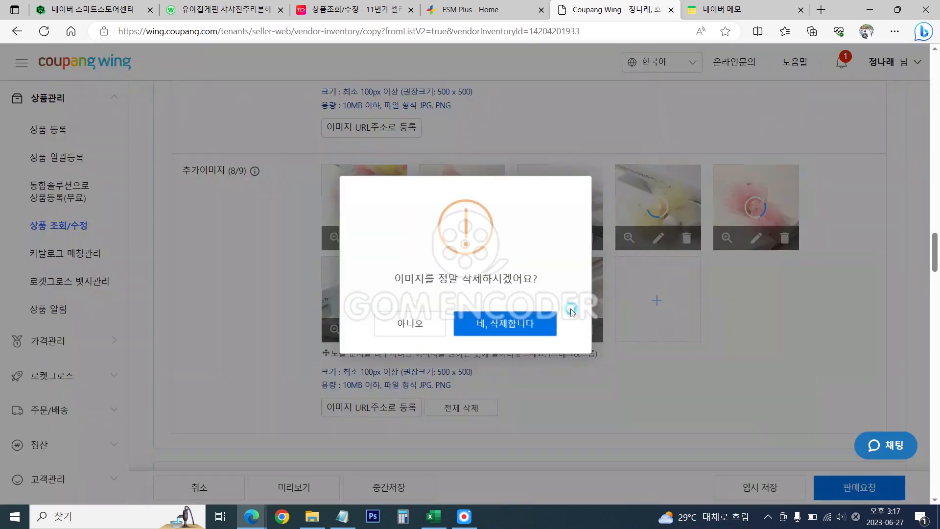
left_click(485, 321)
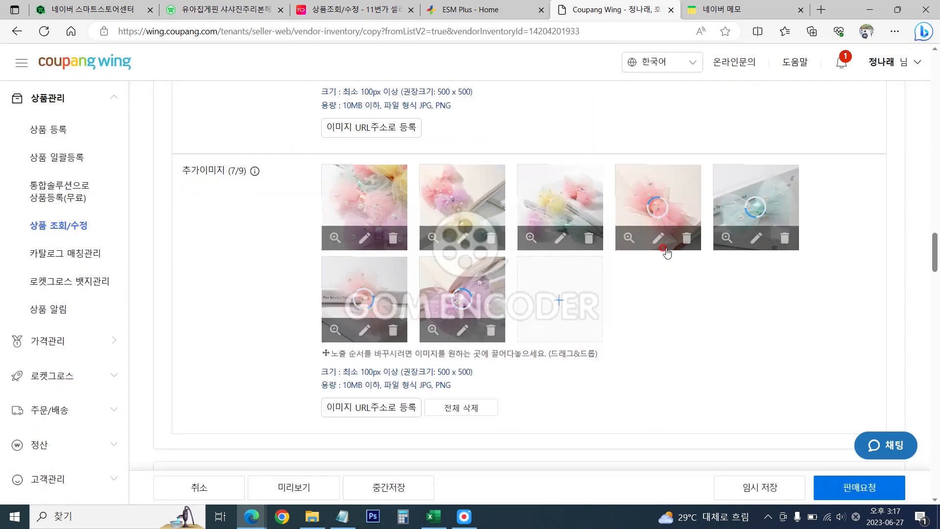
left_click(687, 238)
left_click(535, 312)
left_click(686, 237)
left_click(514, 317)
left_click(690, 238)
left_click(489, 321)
left_click(687, 237)
left_click(532, 329)
Re-upload 배너_샤샤진주리본집게핀5.jpg through 배너_샤샤진주리본집게핀10.jpg one at a time as 추가이미지.
left_click(675, 208)
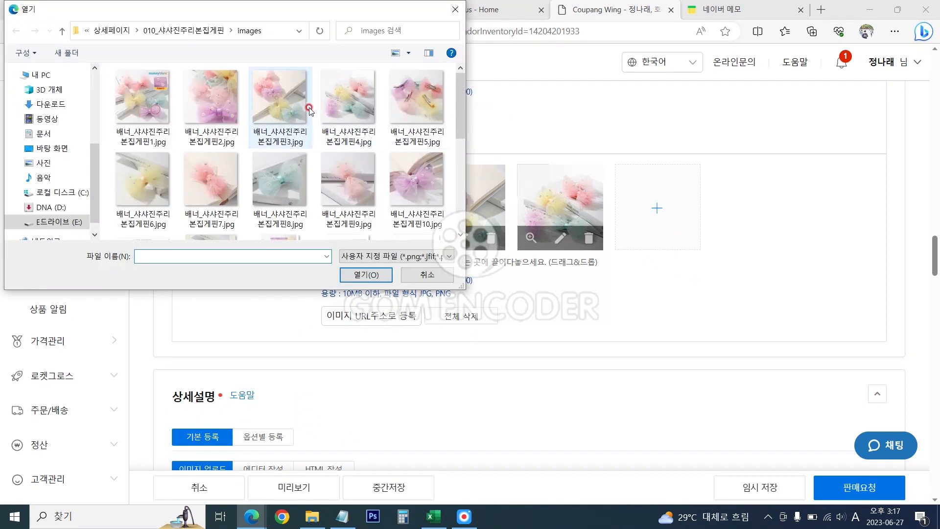
double_click(404, 103)
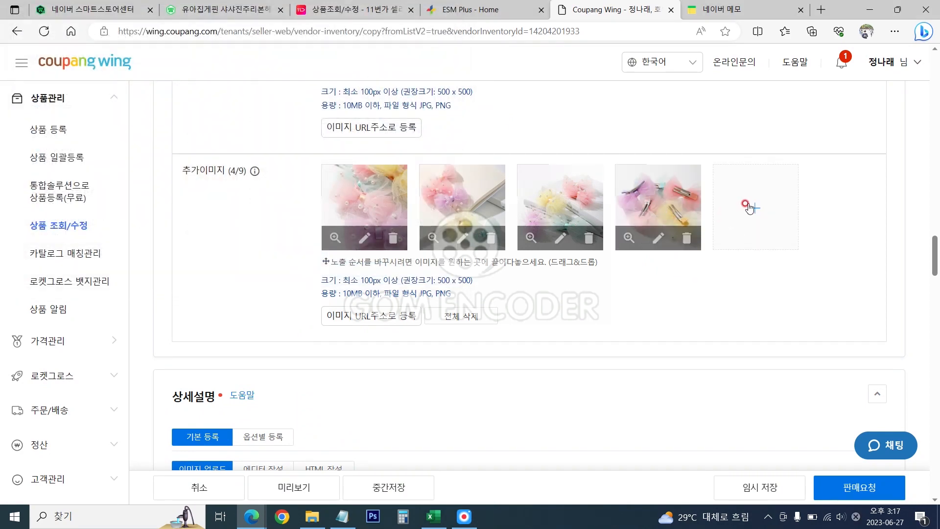
left_click(750, 207)
double_click(142, 180)
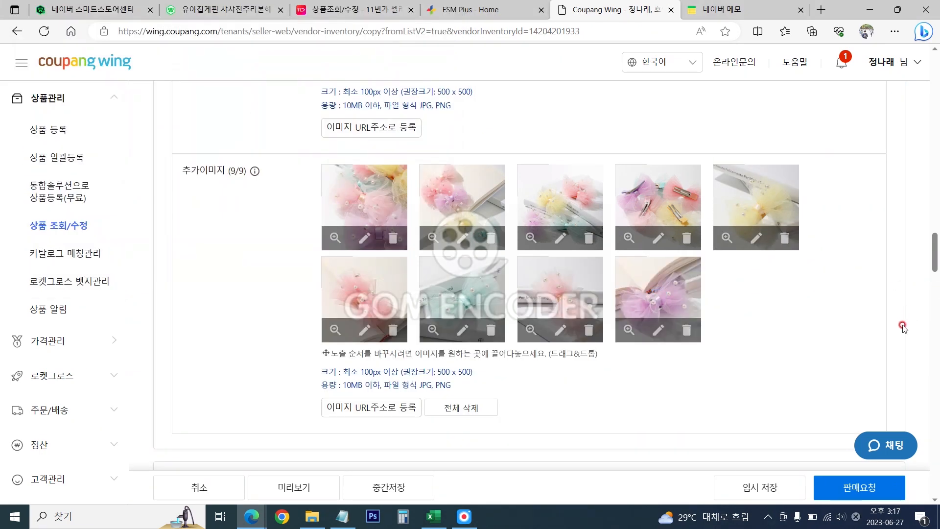
Delete the old product's images from the 상세설명, keeping only the mommyblanc notice and the 사은품 증정 banner.
scroll(904, 323, "down", 8)
left_click(540, 287)
scroll(590, 315, "down", 4)
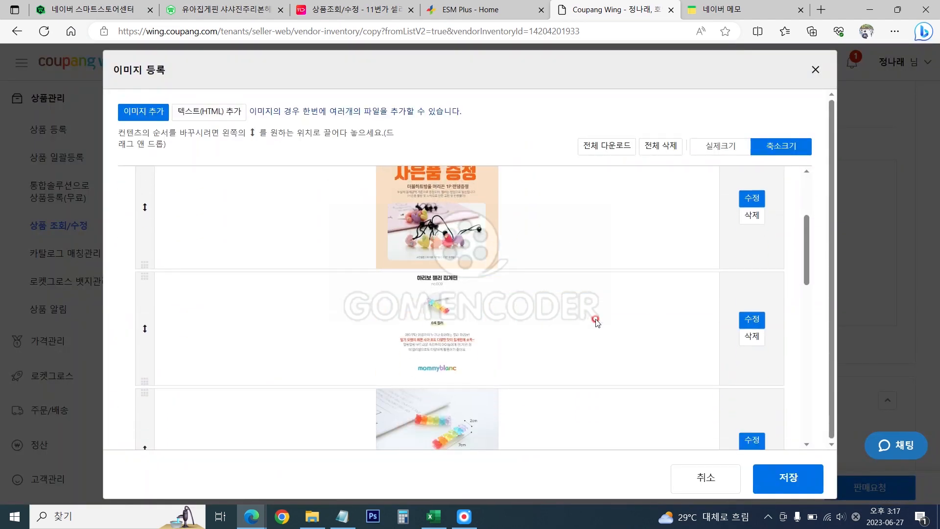
left_click(752, 327)
left_click(754, 328)
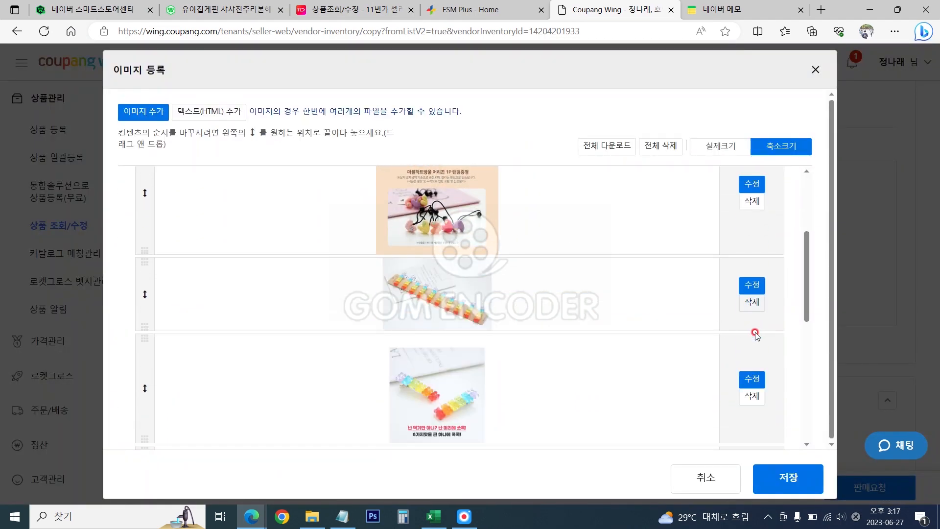
left_click(752, 310)
left_click(755, 321)
left_click(753, 314)
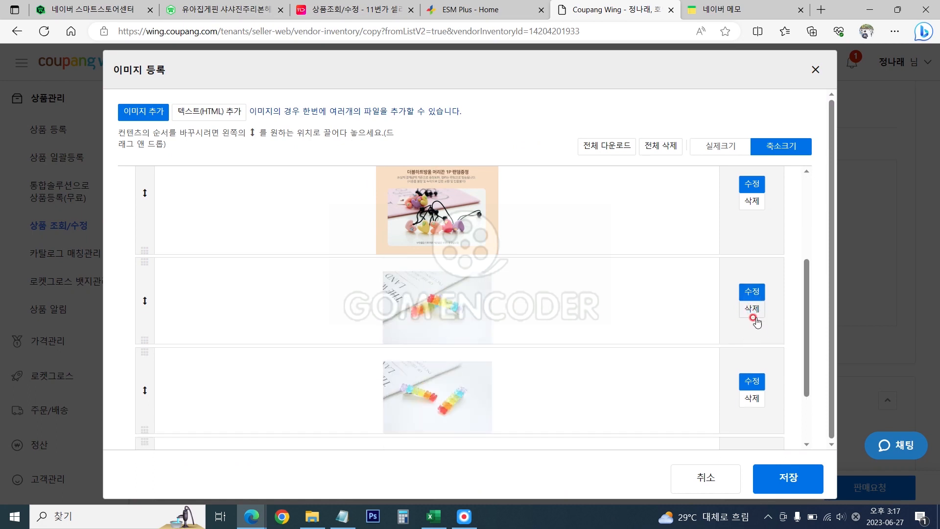
left_click(754, 315)
left_click(757, 327)
left_click(754, 400)
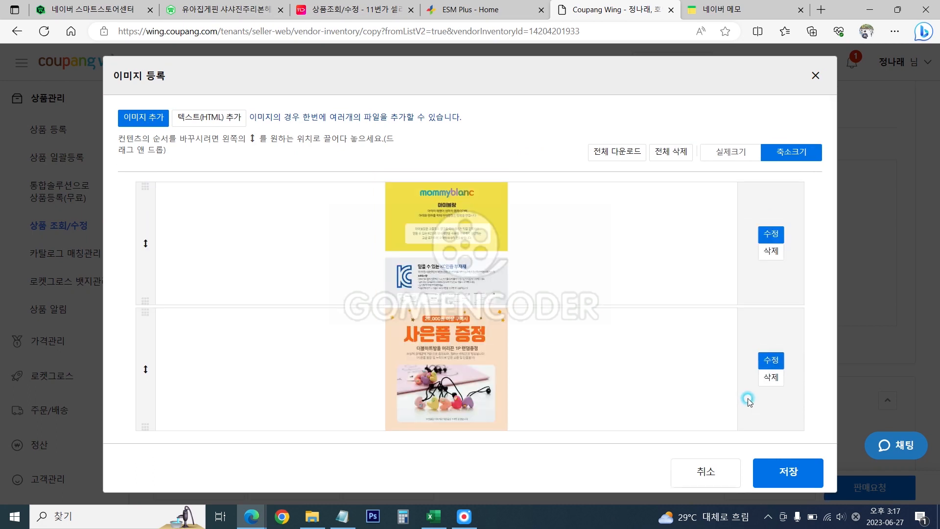
Add the 상세_샤샤진주리본집게핀 images to the 상세설명, starting from 상세_샤샤진주리본집게핀_01.jpg, and save the image set.
left_click(165, 118)
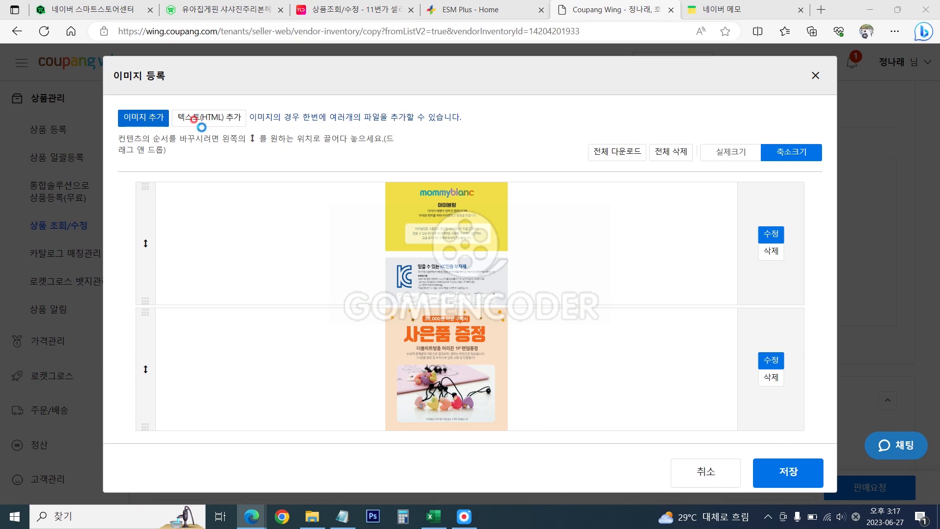
scroll(243, 165, "down", 1)
scroll(242, 166, "down", 1)
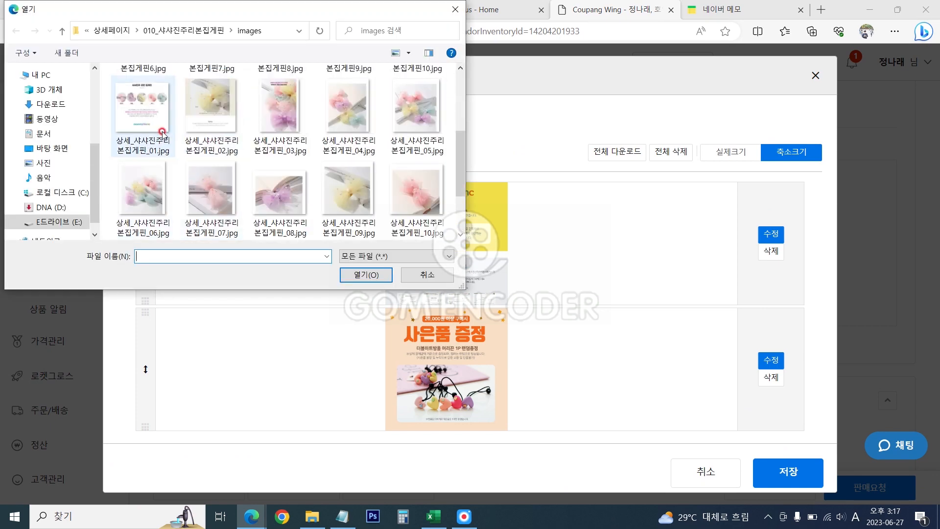
left_click(149, 110)
scroll(295, 163, "down", 1)
left_click(282, 180, "shift")
left_click(367, 274)
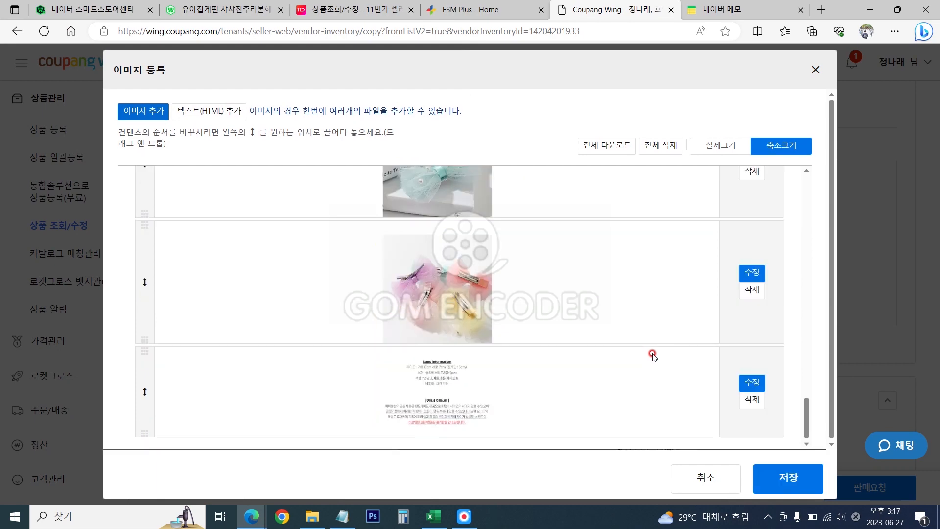
scroll(624, 299, "up", 8)
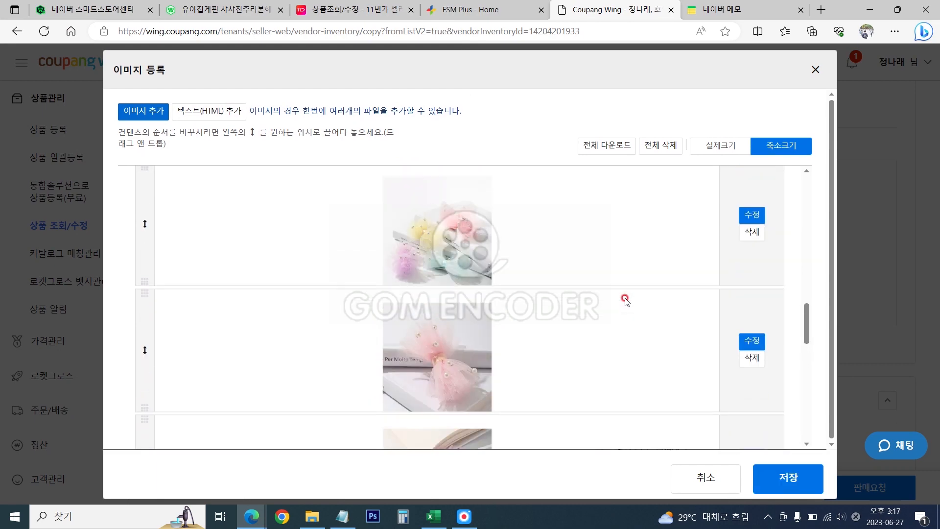
left_click(778, 480)
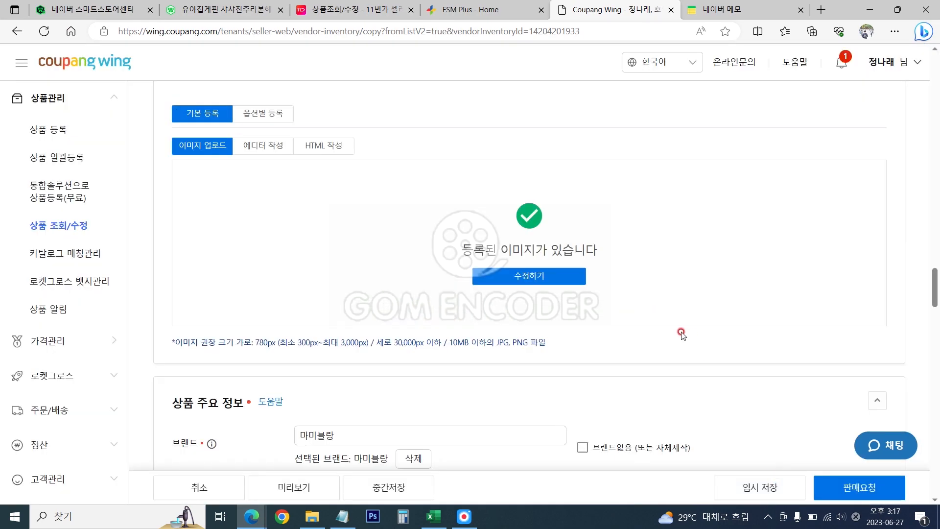
Review the 상품 주요 정보 settings and expand the 검색어 section to check its tags.
scroll(677, 330, "down", 4)
scroll(732, 318, "down", 7)
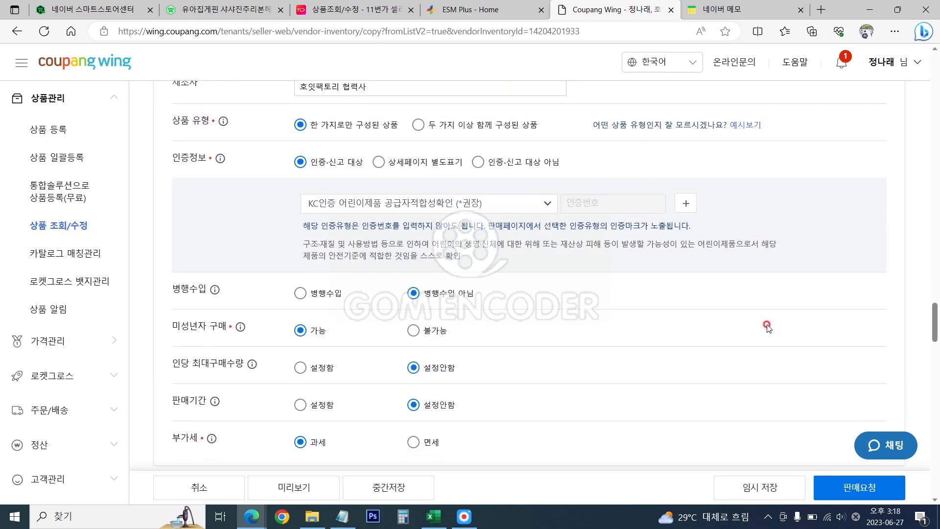
scroll(595, 306, "down", 3)
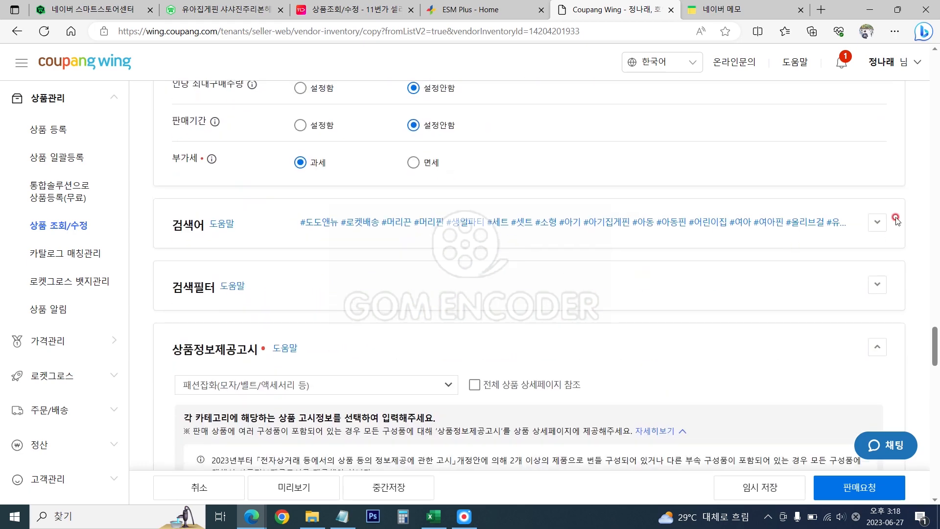
left_click(877, 222)
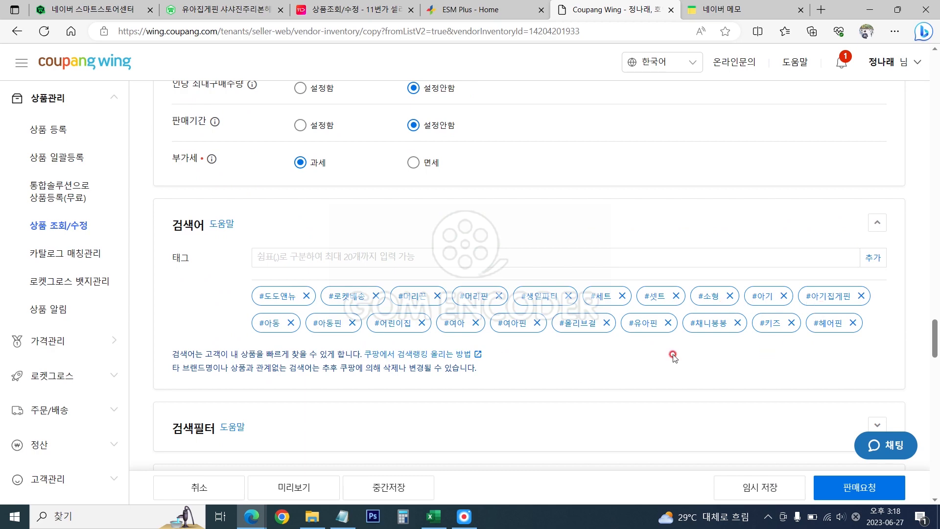
scroll(669, 323, "down", 6)
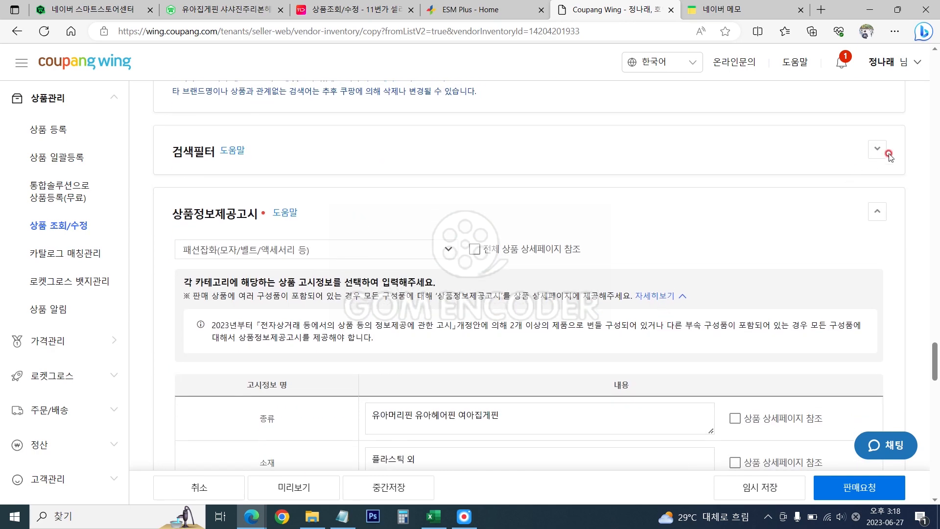
In 검색필터, apply 출시 연도 2023 and 출시 계절 여름 to all colour options at once.
left_click(878, 150)
scroll(241, 225, "down", 2)
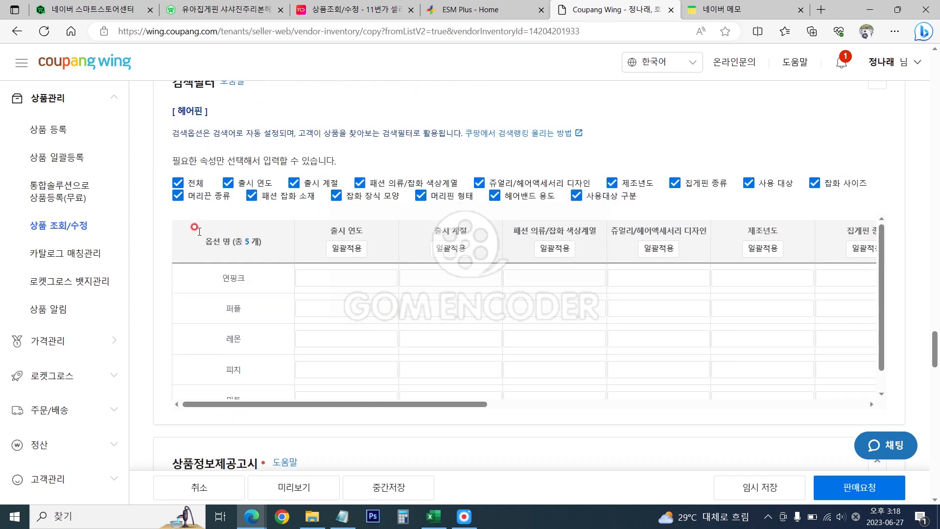
left_click(346, 249)
left_click(369, 295)
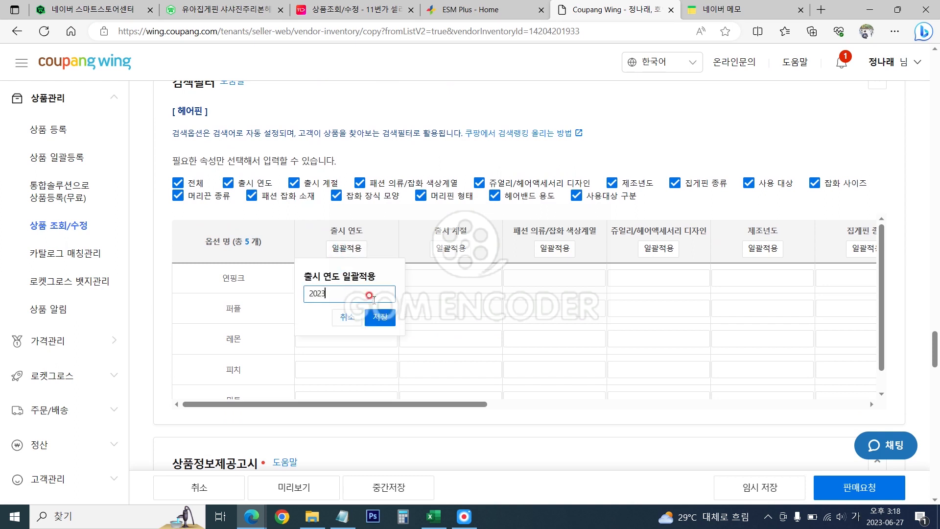
left_click(382, 318)
left_click(448, 241)
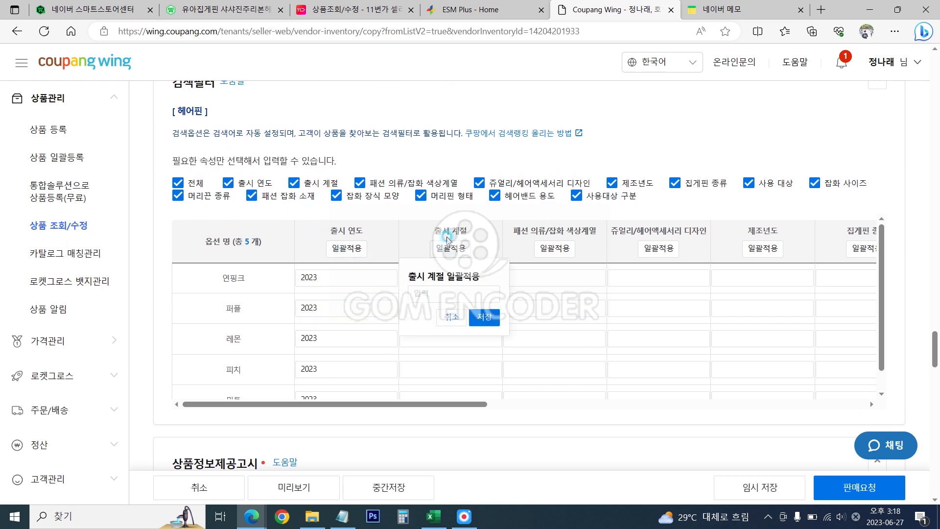
left_click(458, 288)
left_click(468, 351)
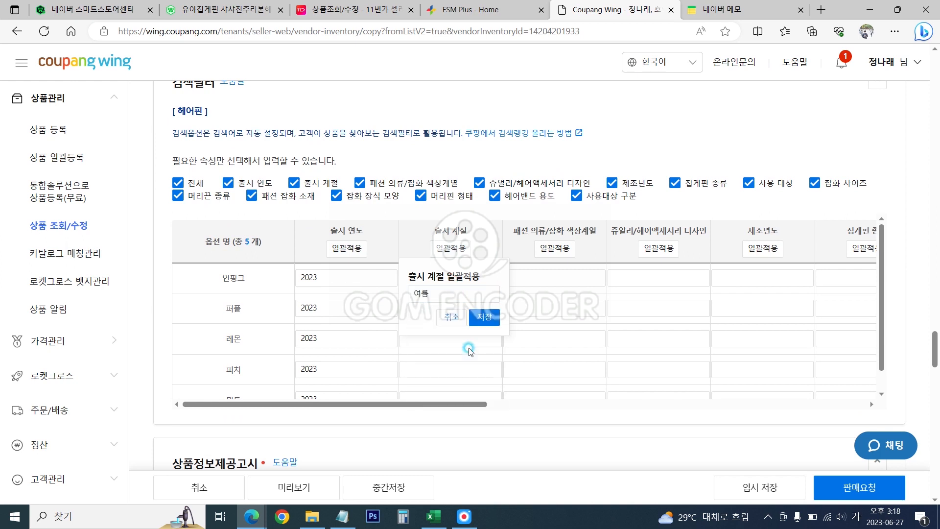
left_click(483, 317)
left_click(555, 248)
left_click(549, 306)
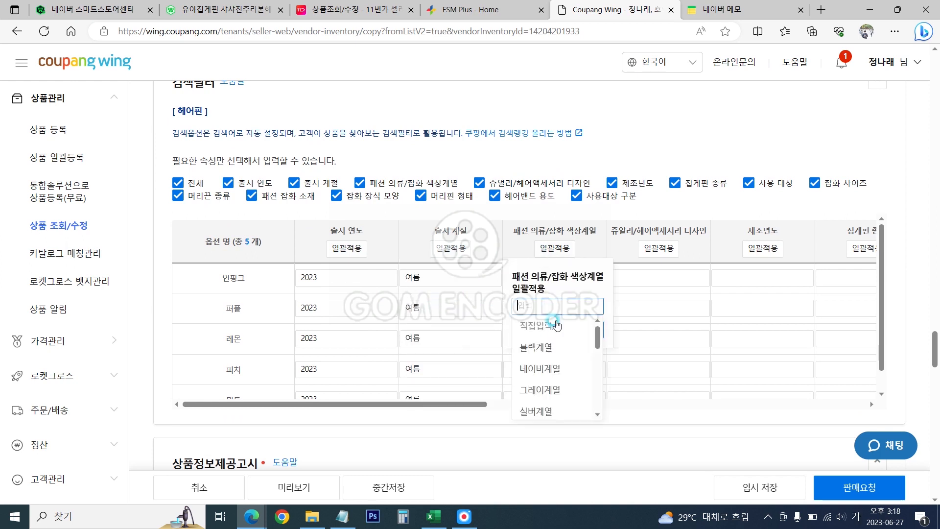
left_click(604, 256)
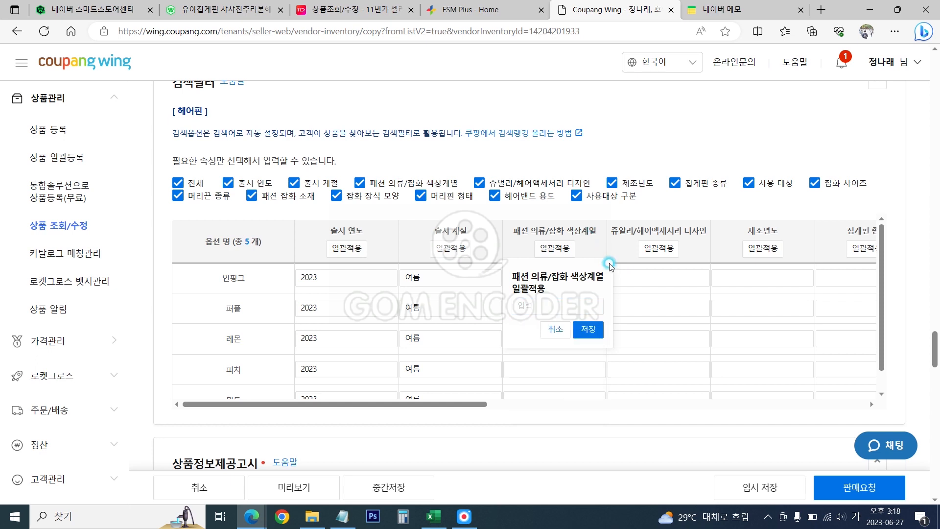
left_click(552, 329)
Set 패션 의류/잡화 색상계열 to 핑크계열 for 연핑크 and 바이올렛/보라계열 for 퍼플.
left_click(568, 279)
scroll(560, 338, "down", 1)
scroll(561, 337, "down", 5)
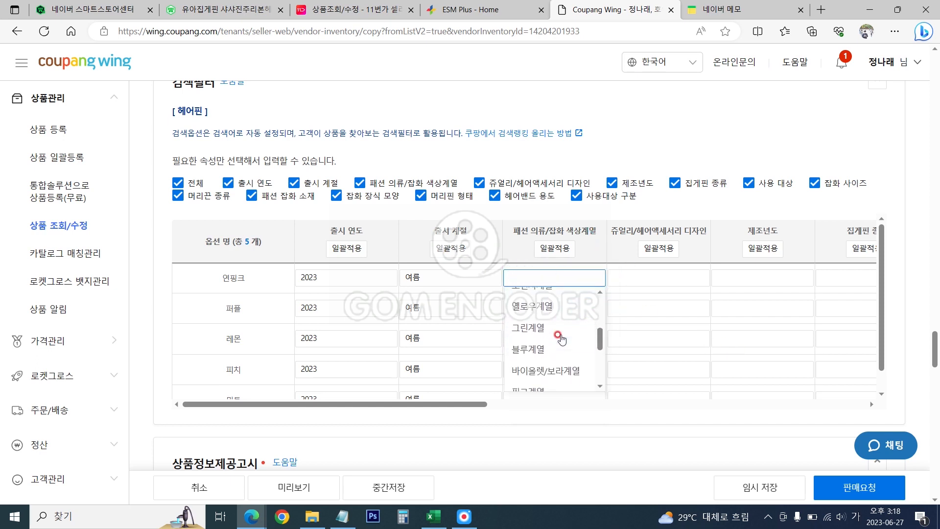
left_click(551, 364)
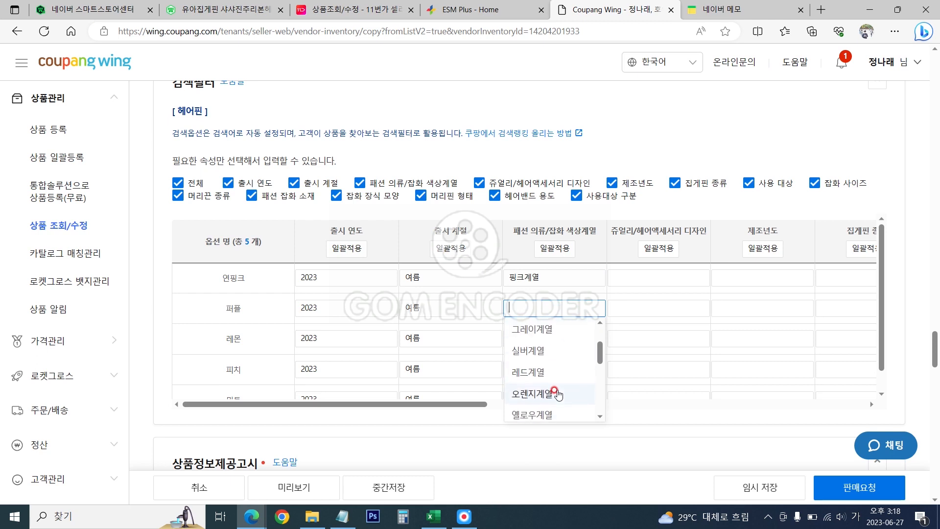
scroll(555, 387, "down", 5)
left_click(552, 391)
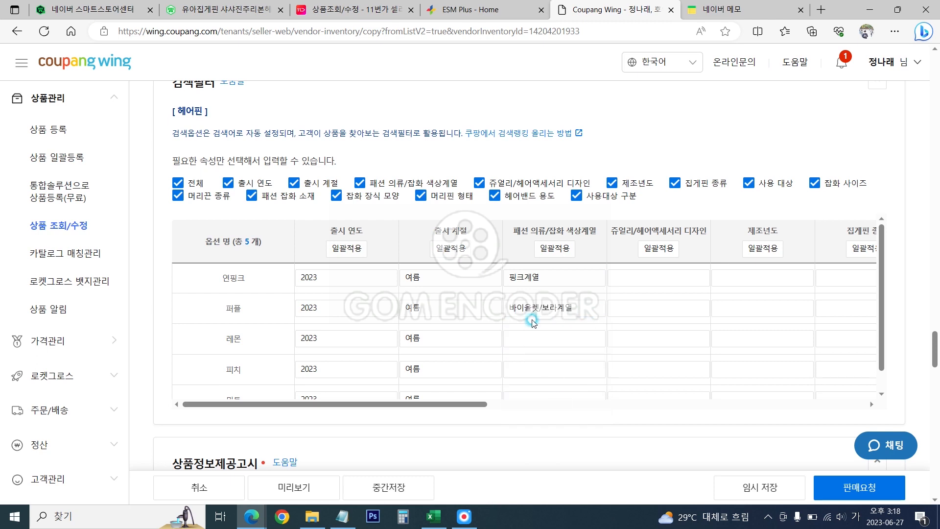
Set 패션 의류/잡화 색상계열 to 옐로우계열 for 레몬 and 핑크계열 for 피치, and choose a matching one for 민트.
scroll(568, 401, "down", 5)
left_click(550, 384)
scroll(567, 422, "down", 1)
scroll(567, 422, "down", 5)
left_click(556, 392)
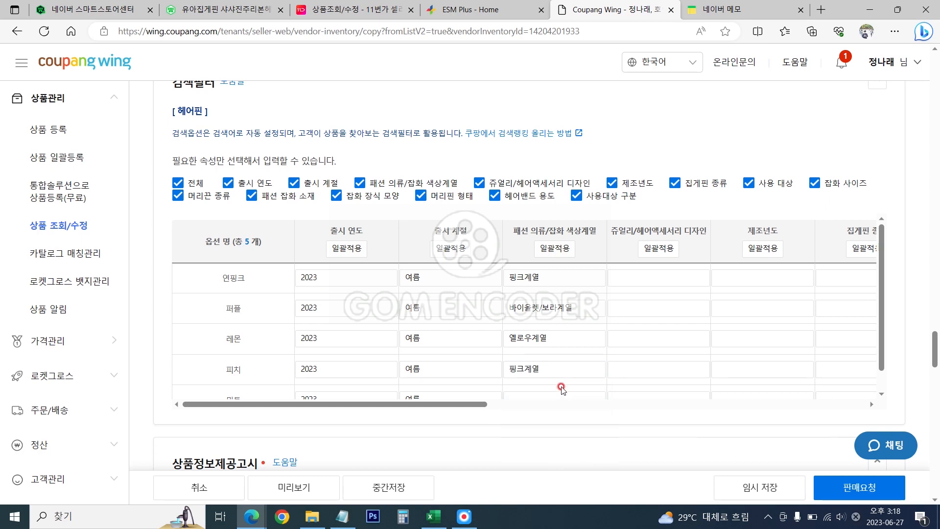
scroll(557, 426, "down", 5)
left_click(556, 431)
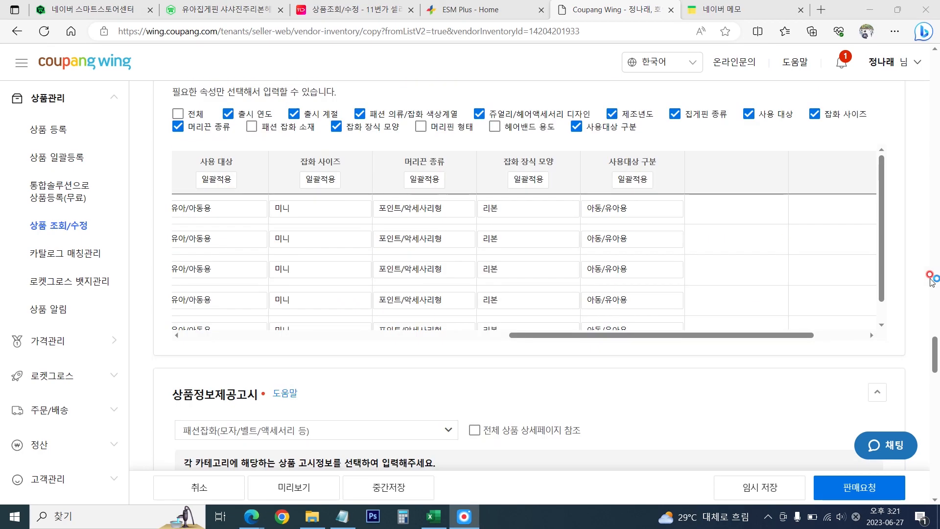
In 상품정보제공고시, replace the 소재 entry with 폴리에스테르&합성pvc copied from the product memo.
scroll(143, 308, "down", 5)
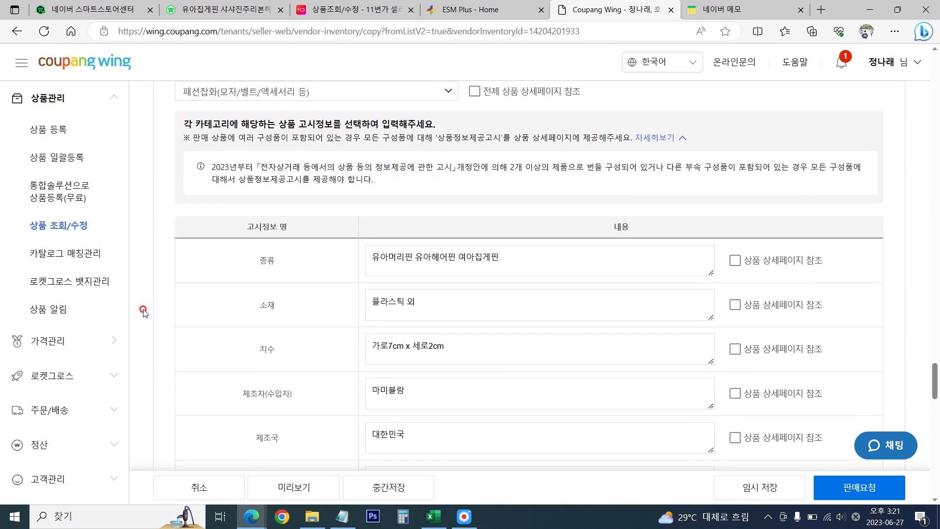
scroll(143, 309, "down", 3)
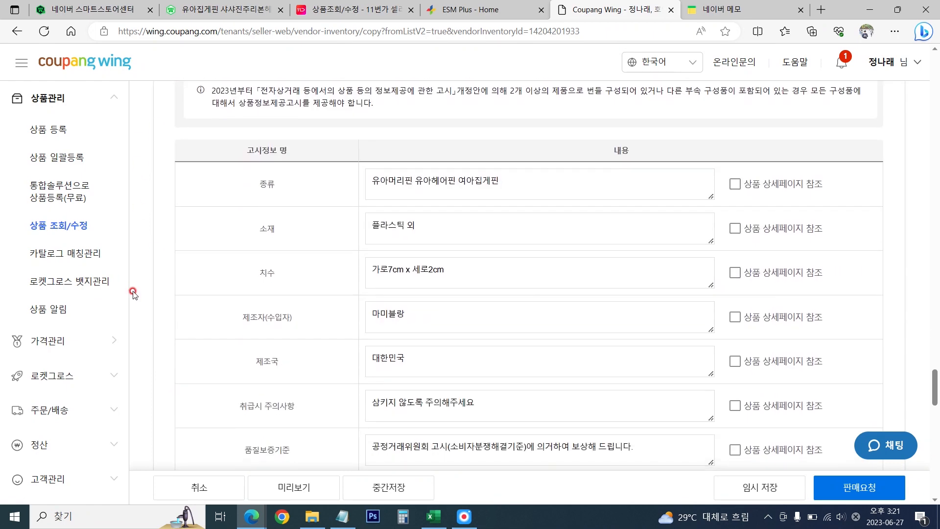
left_click(434, 224)
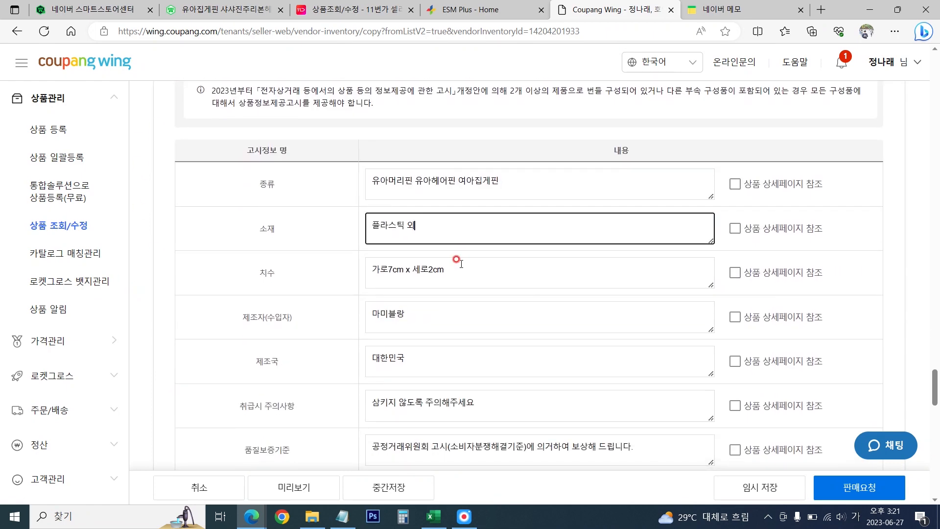
left_click(342, 516)
left_click_drag(321, 356, 213, 351)
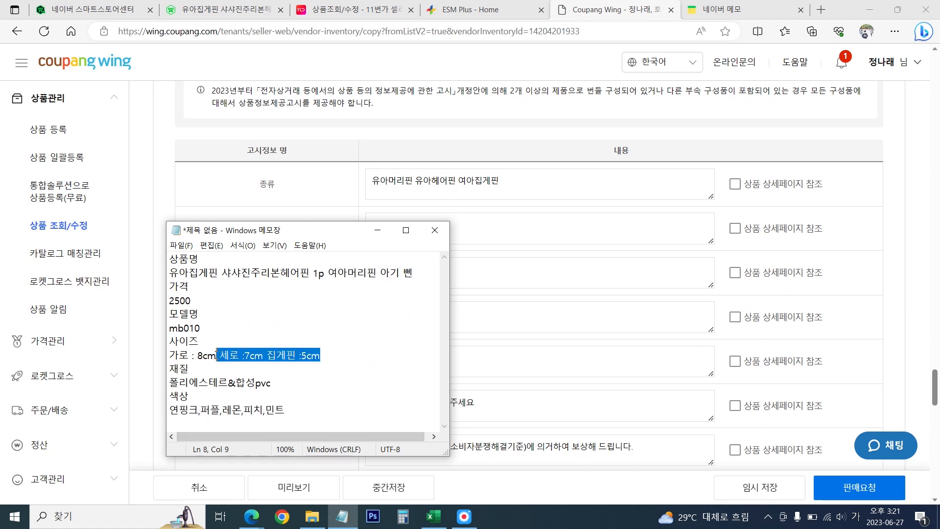
left_click_drag(274, 384, 165, 381)
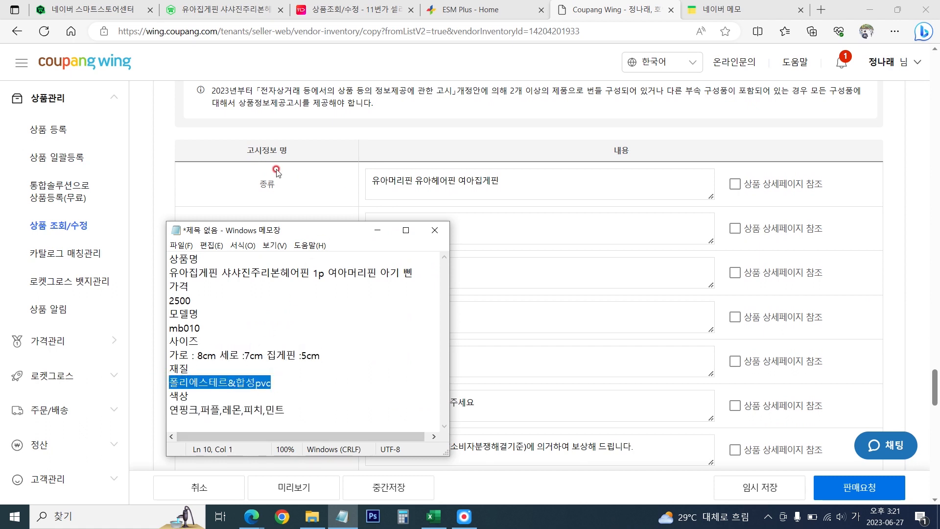
key("ctrl+c")
left_click_drag(512, 172, 342, 193)
key("ctrl+v")
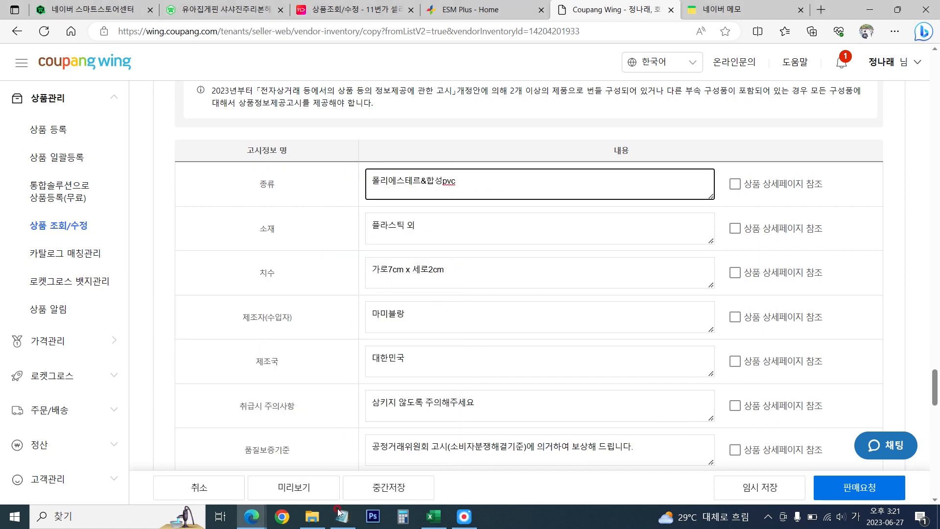
left_click_drag(439, 226, 341, 230)
key("ctrl+v")
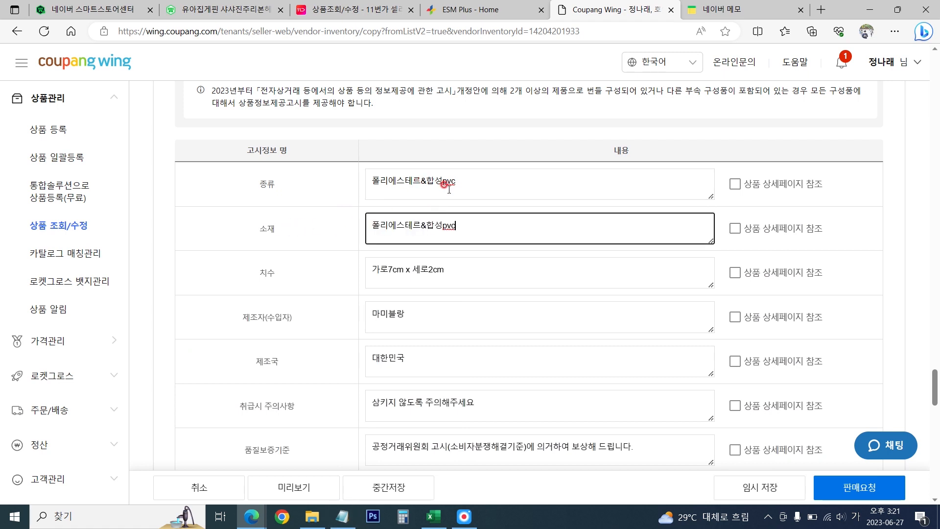
Replace the 종류 entry with the memo's product name, shortened to 유아집게핀 리본헤어핀.
left_click(475, 174)
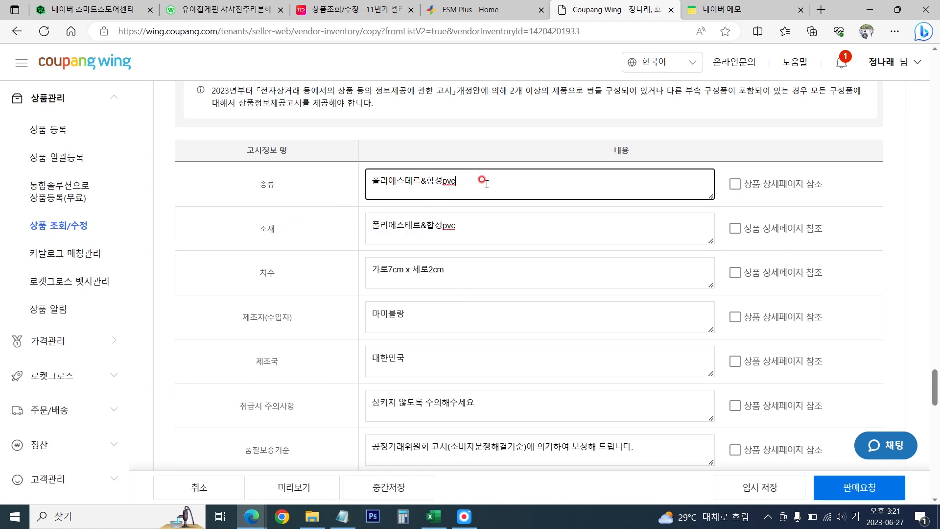
key("alt+Tab")
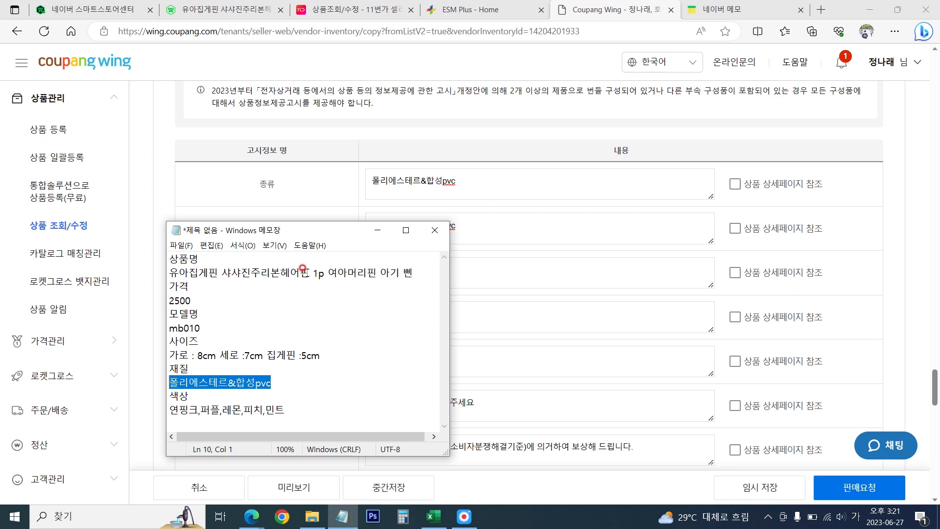
left_click_drag(305, 272, 144, 270)
key("ctrl+c")
left_click(475, 178)
key("ctrl+a")
key("ctrl+v")
left_click_drag(415, 181, 443, 182)
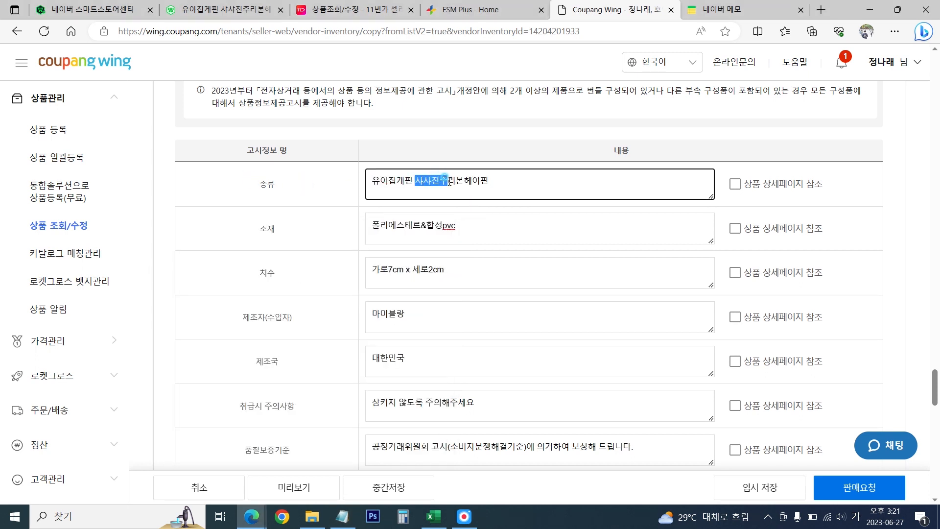
key("BackSpace")
left_click(481, 230)
Replace the 치수 entry with the memo's size text, 가로 : 8cm 세로 :7cm 집게핀 :5cm.
left_click(343, 517)
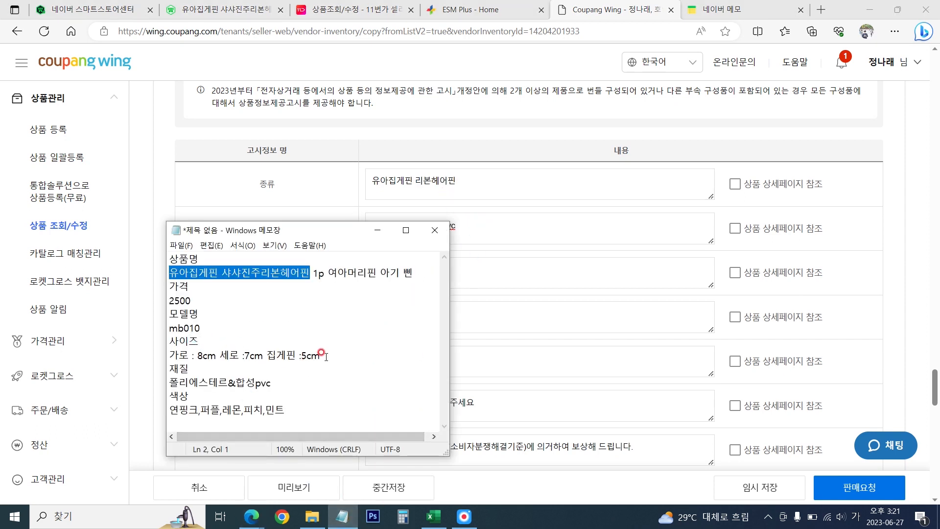
left_click_drag(326, 359, 143, 359)
left_click(193, 196)
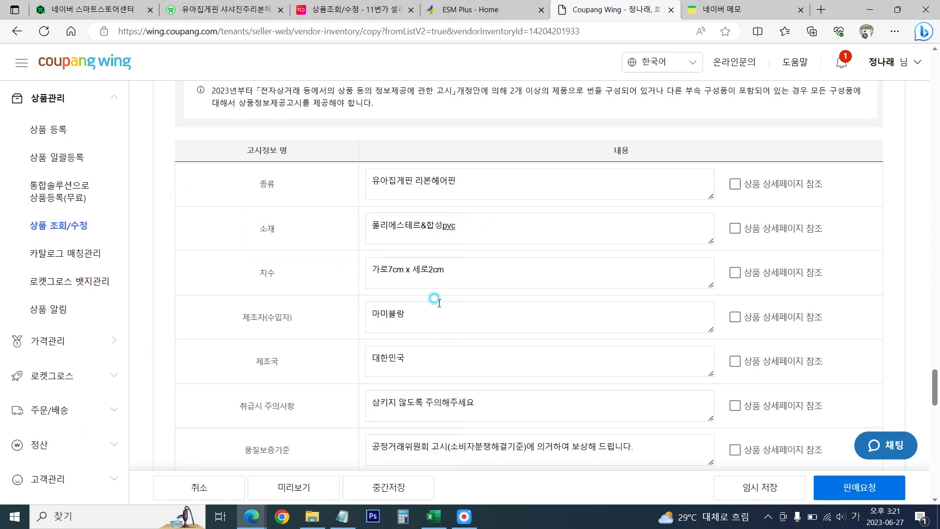
left_click(458, 267)
key("ctrl+a")
key("ctrl+v")
Review the 배송 and 반품/교환 settings, and submit the product for sale with a confirmed 판매요청.
scroll(205, 328, "down", 8)
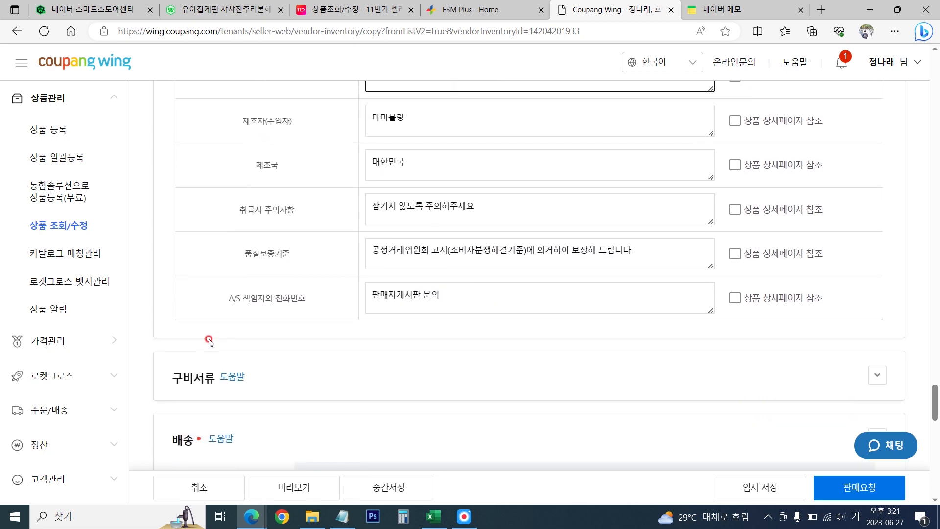
scroll(524, 237, "down", 10)
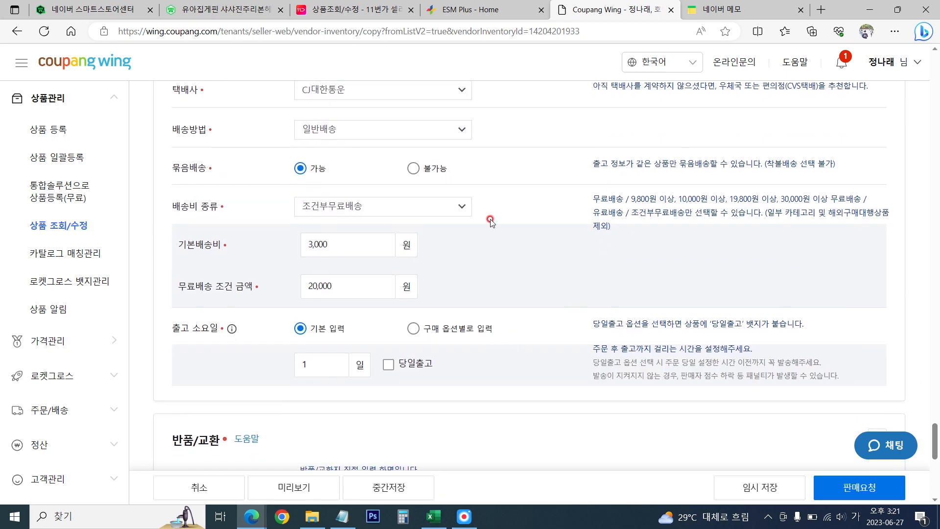
scroll(524, 237, "down", 5)
scroll(524, 237, "up", 11)
scroll(524, 237, "down", 2)
scroll(525, 237, "down", 8)
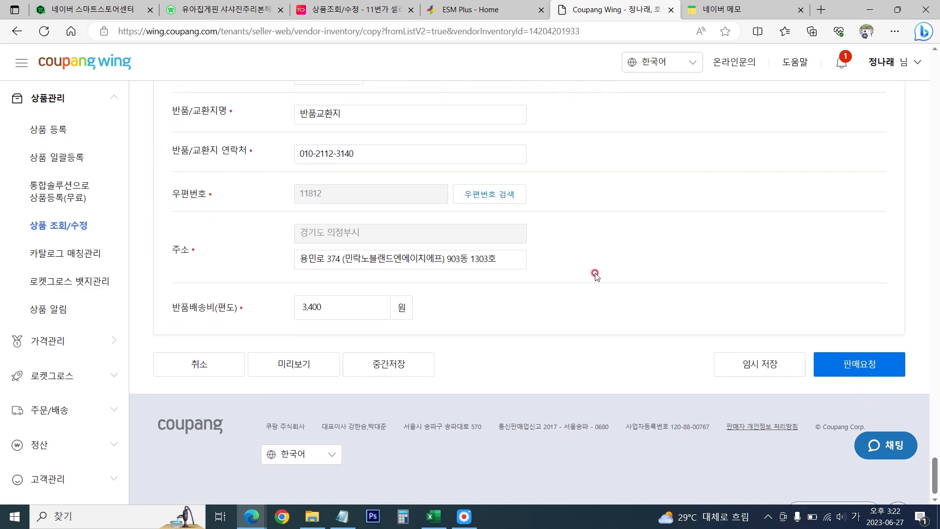
left_click(864, 366)
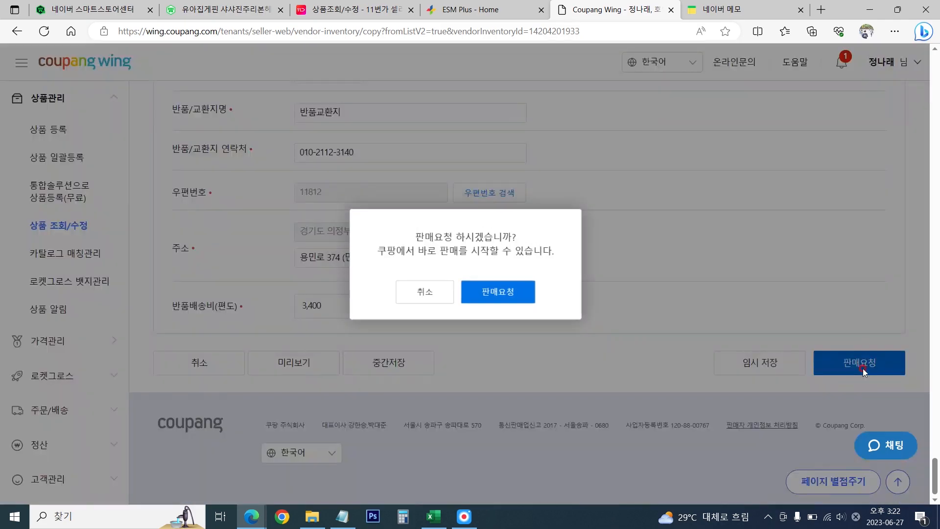
left_click(499, 303)
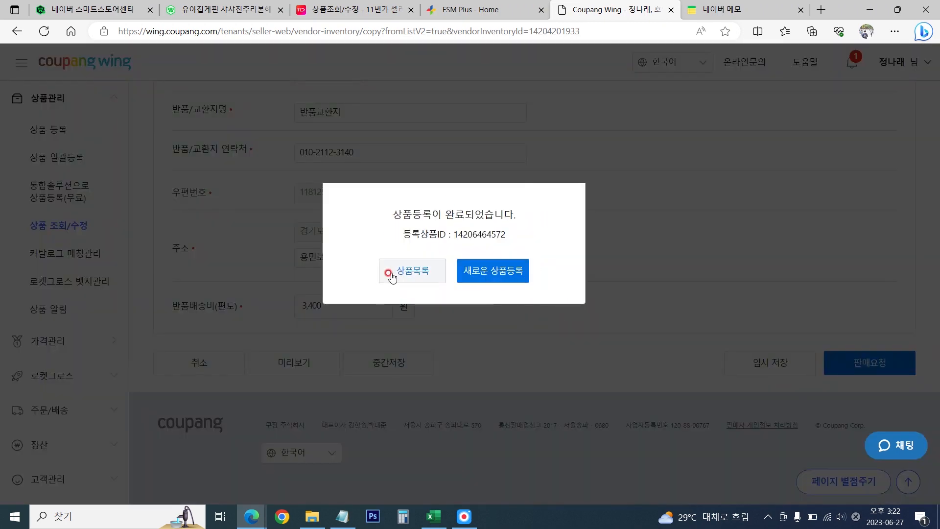
Open the 상품목록 and check the 승인상태 of the newly registered hair clip.
left_click(405, 275)
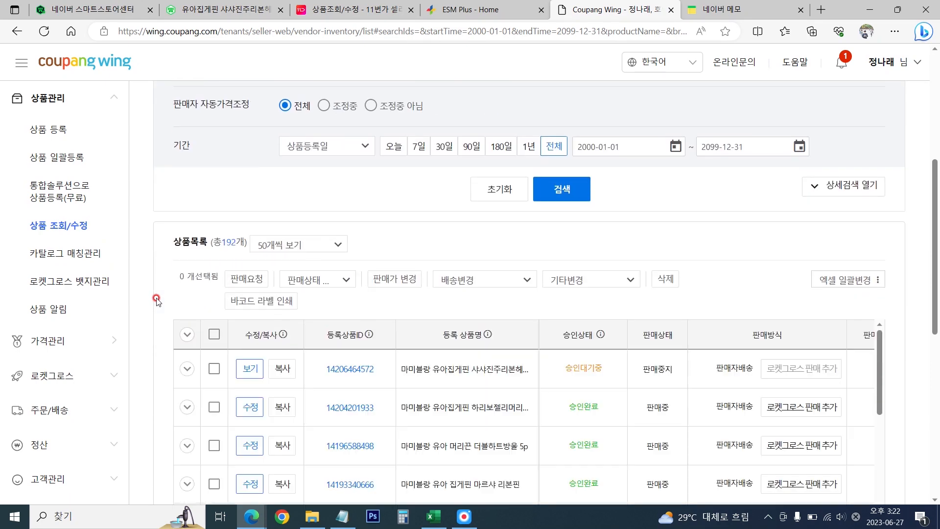
scroll(392, 303, "down", 1)
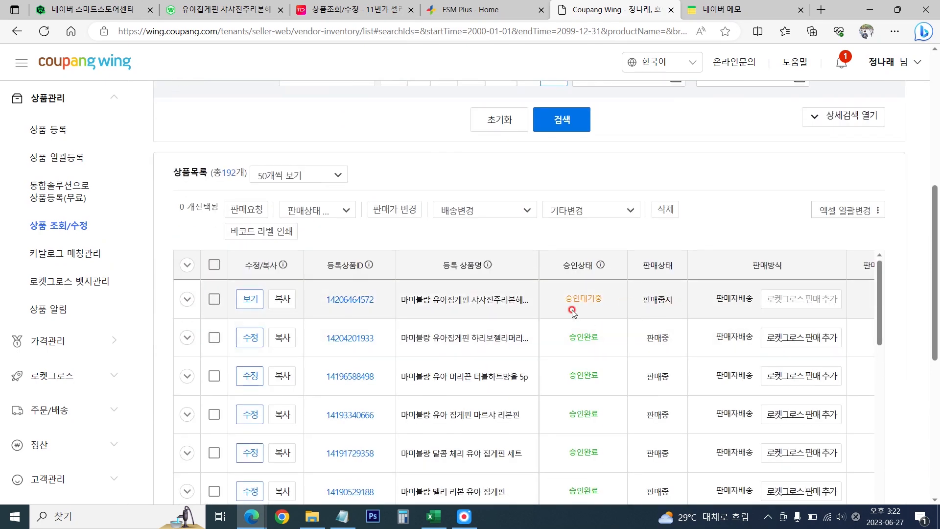
scroll(558, 318, "down", 1)
scroll(592, 333, "up", 1)
scroll(872, 328, "down", 2)
scroll(884, 331, "up", 4)
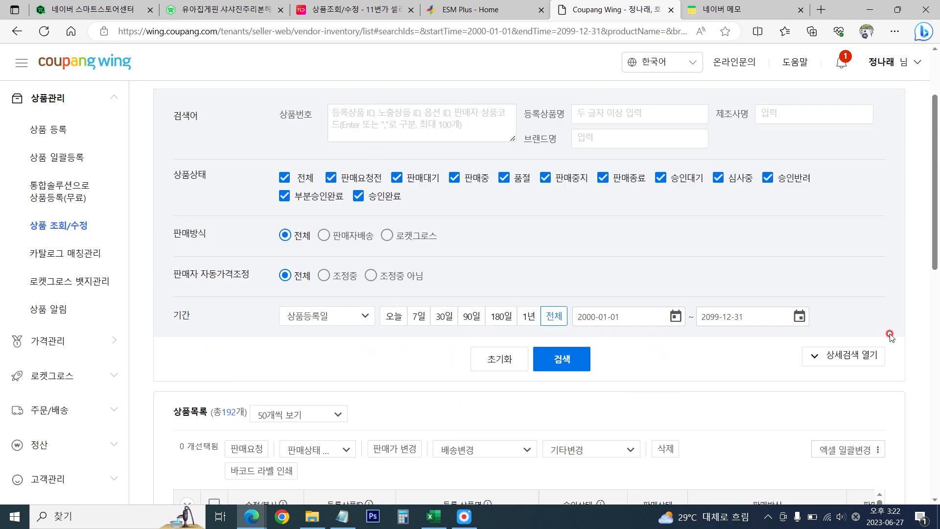
scroll(890, 336, "up", 3)
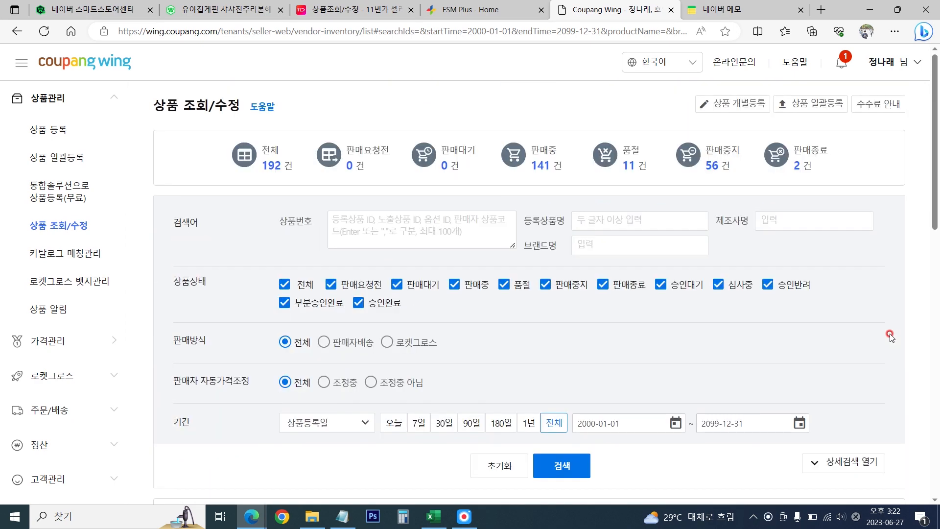